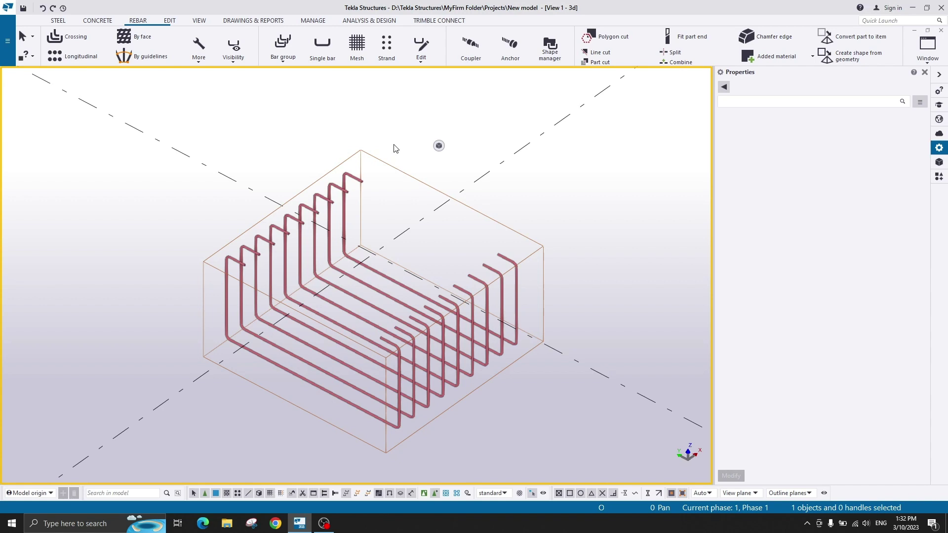
Set the block's rebar group to exclude only the First bar and apply the change.
click(338, 194)
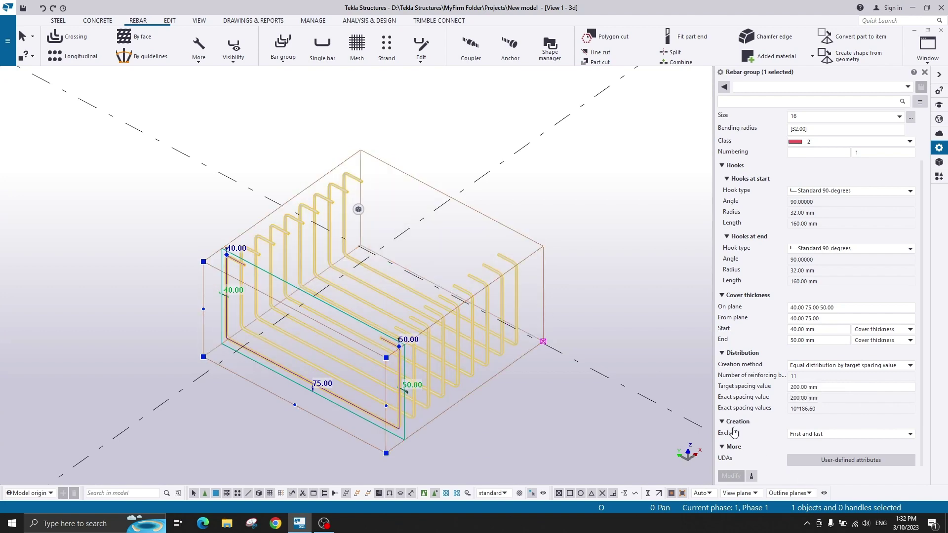
click(850, 435)
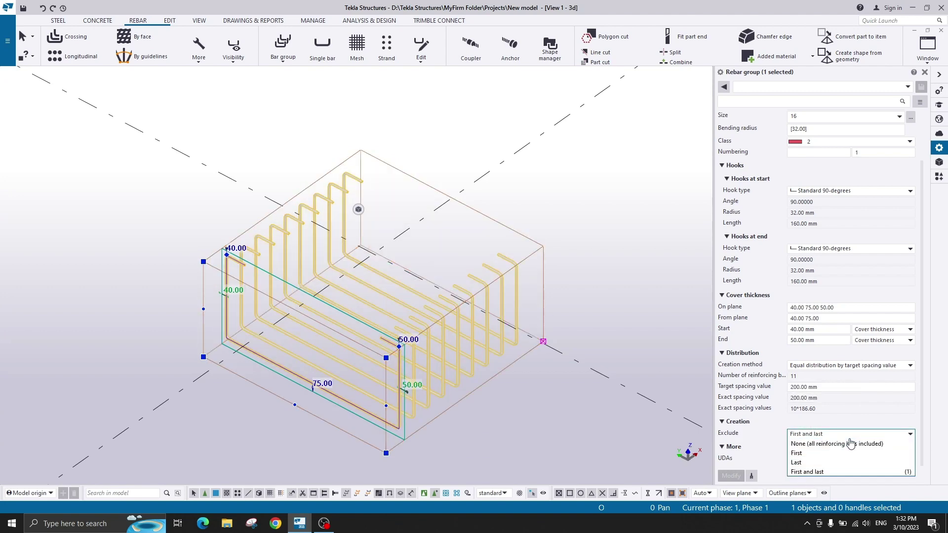
click(829, 453)
click(823, 436)
click(808, 463)
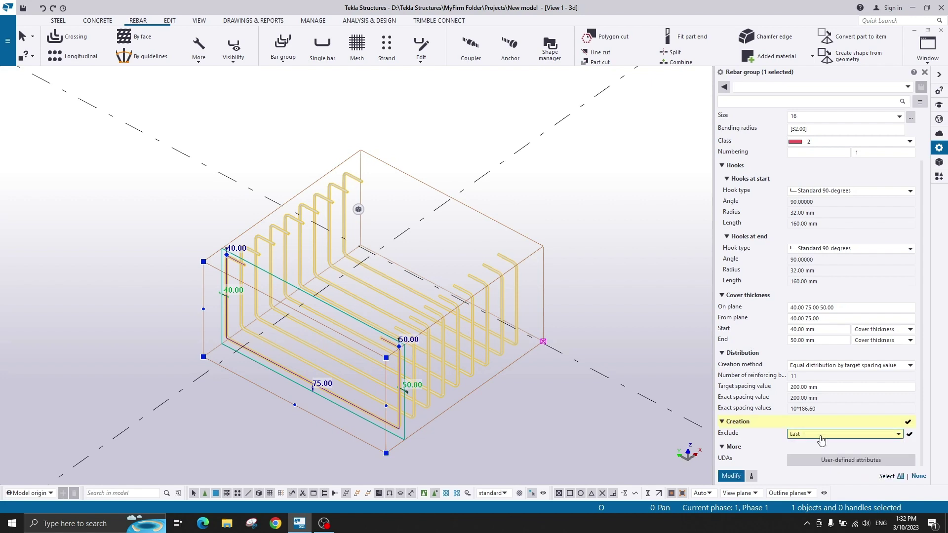
click(815, 434)
click(808, 472)
click(808, 436)
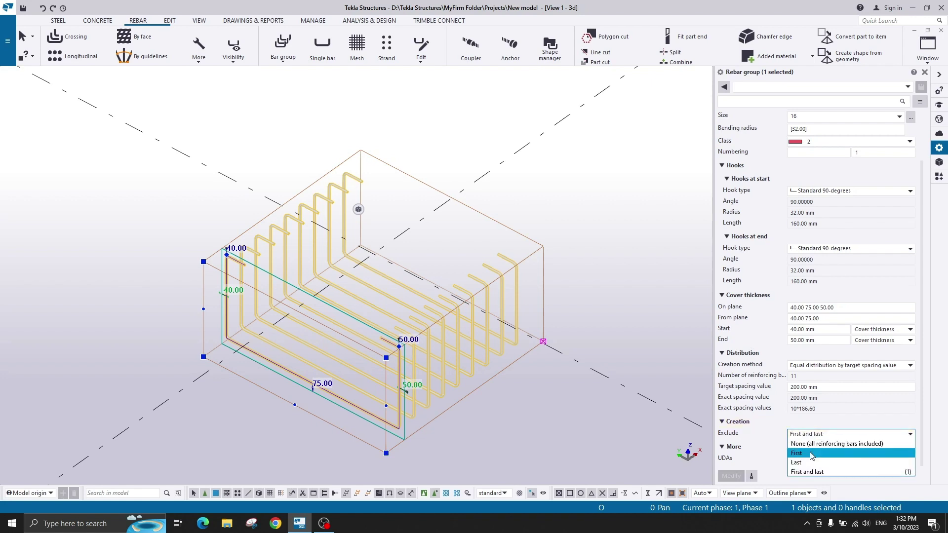
click(802, 442)
middle_drag(572, 375, 570, 306)
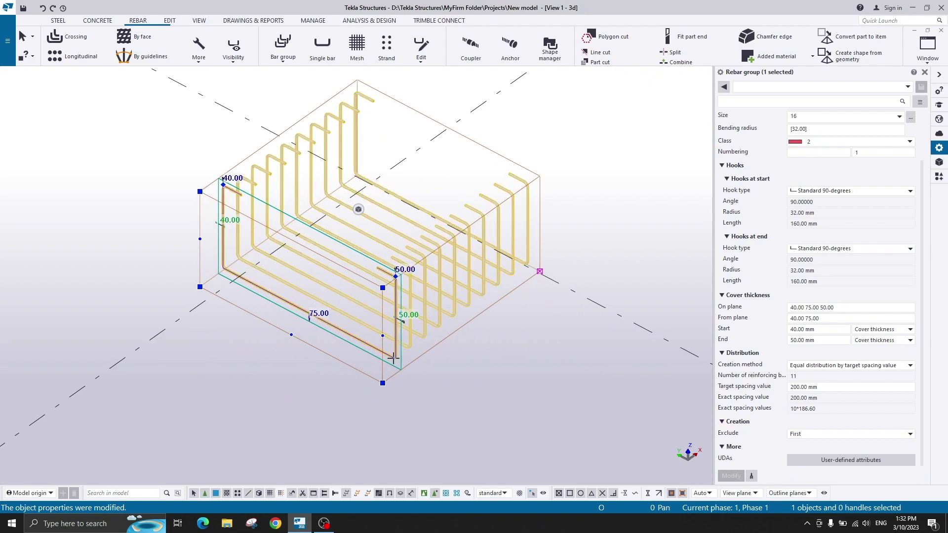
scroll(395, 370, up, 3)
click(368, 383)
ctrl+middle_drag(368, 383, 488, 386)
scroll(413, 336, down, 1)
click(488, 387)
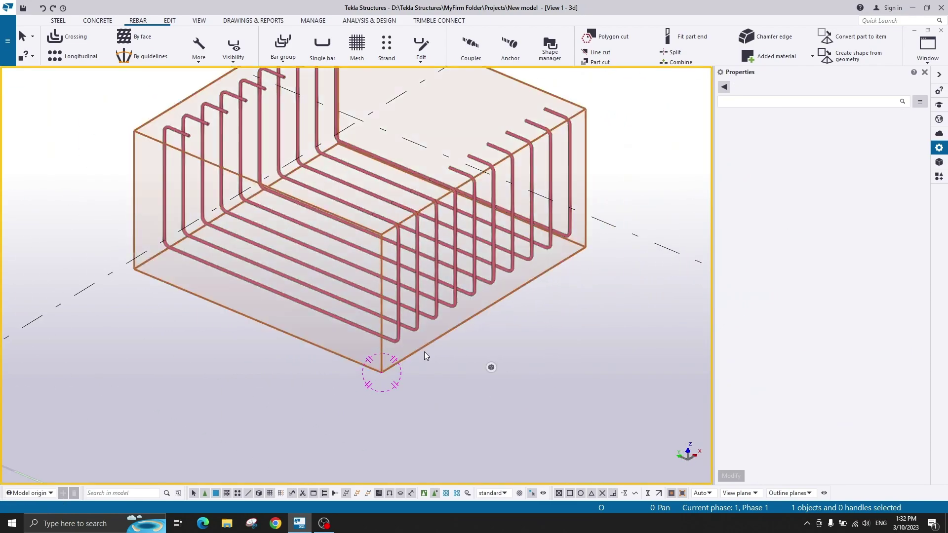
Change the block's rebar group to exclude only the Last bar and apply the change.
click(401, 265)
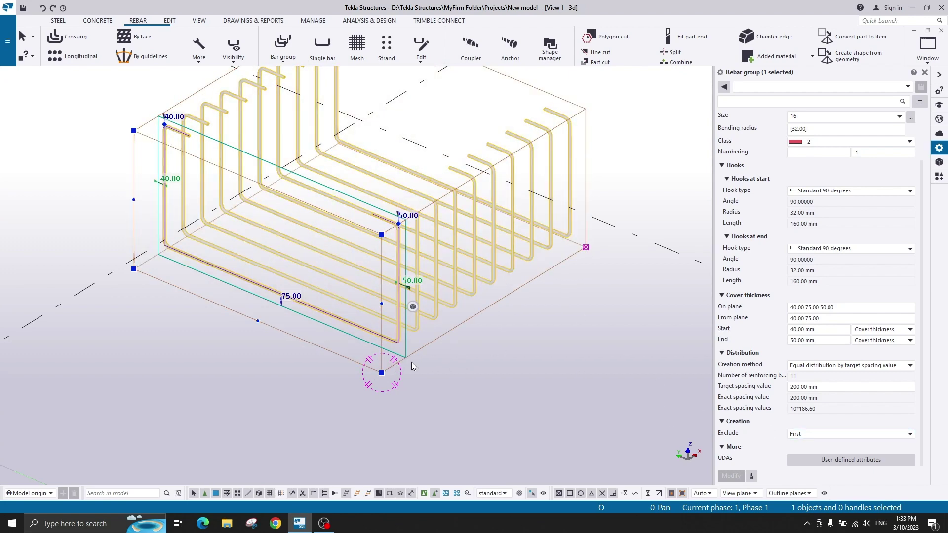
click(795, 433)
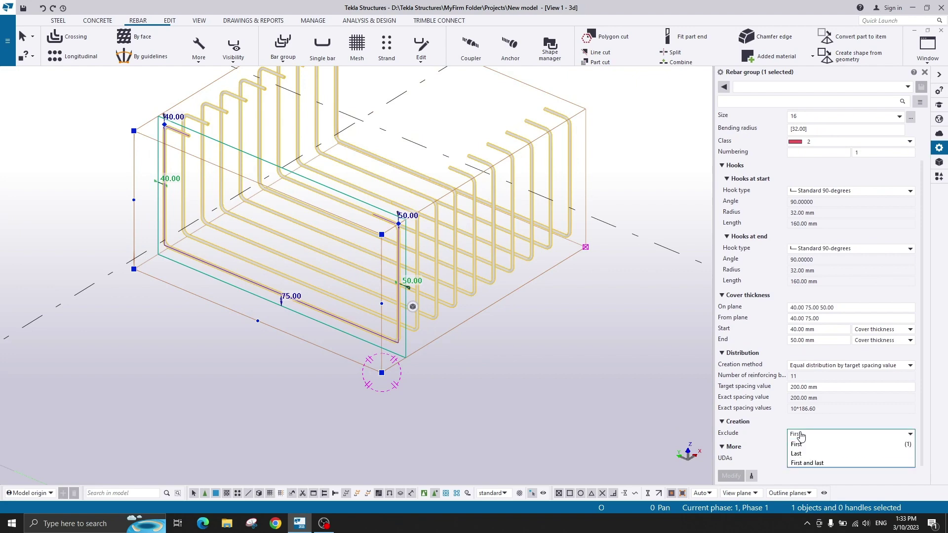
click(810, 456)
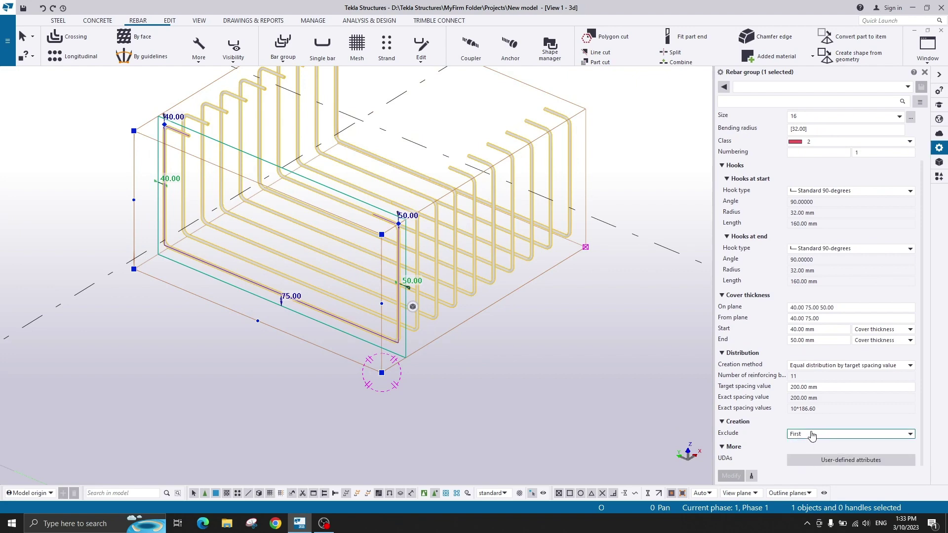
click(810, 434)
click(803, 463)
click(731, 475)
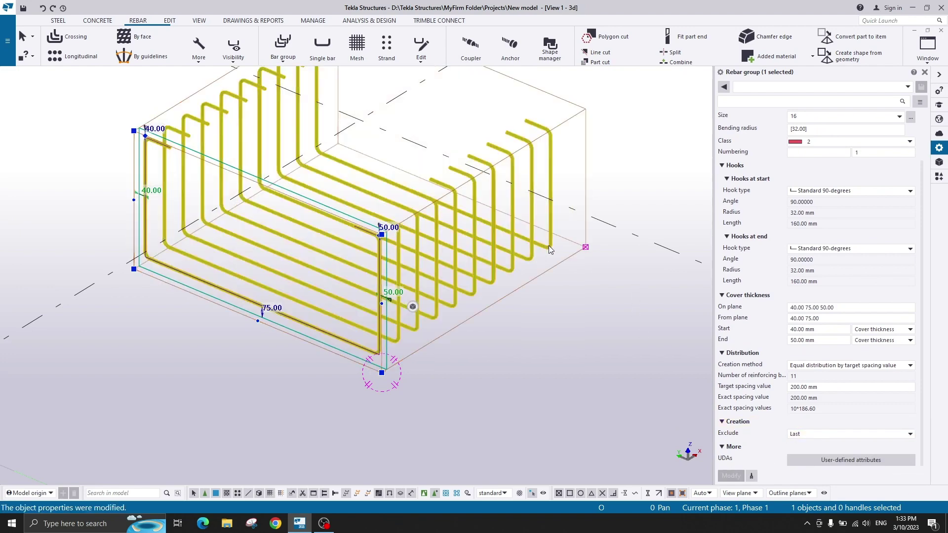
middle_drag(524, 246, 368, 281)
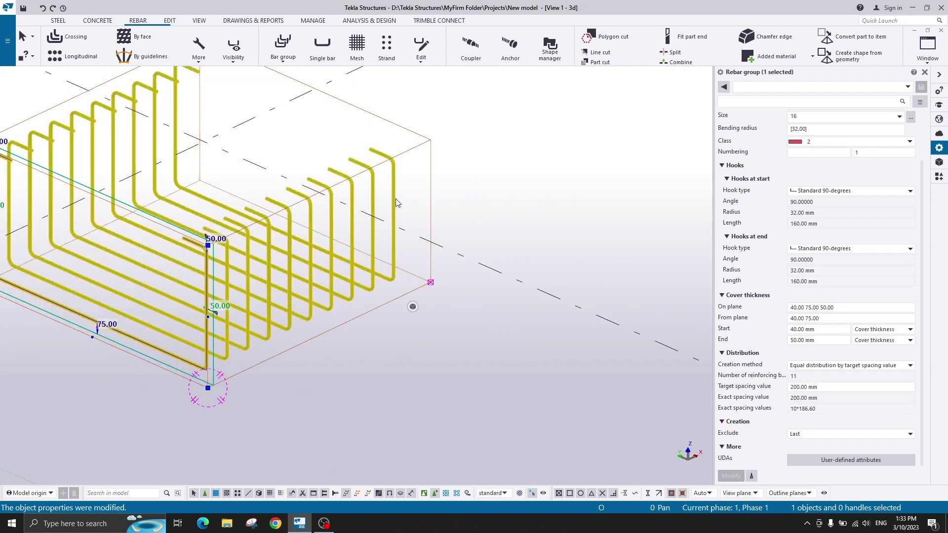
Set the block's rebar group to exclude First and last bars, apply it and check both end faces.
click(812, 435)
click(805, 472)
click(731, 476)
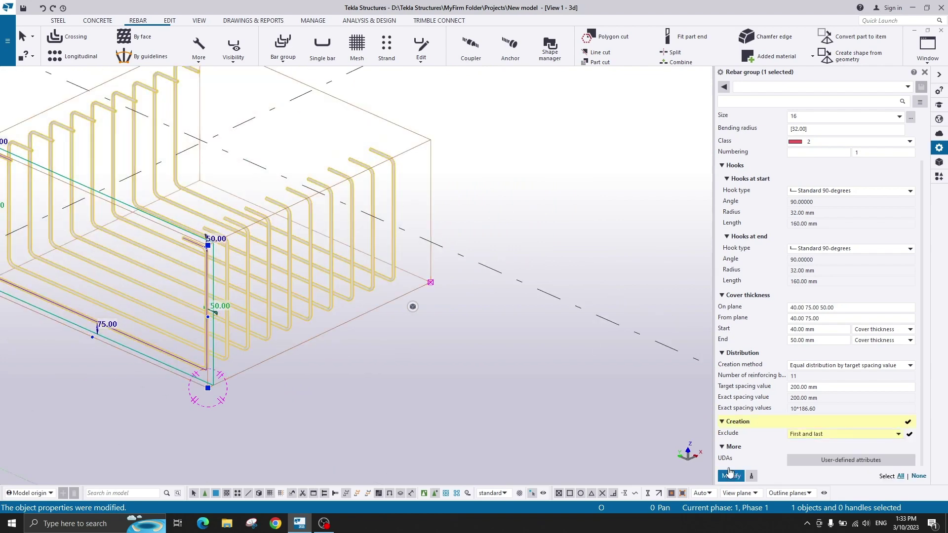
mouse_move(469, 297)
ctrl+middle_down()
mouse_move(390, 300)
mouse_move(486, 291)
ctrl+middle_up()
click(520, 230)
scroll(366, 236, up, 2)
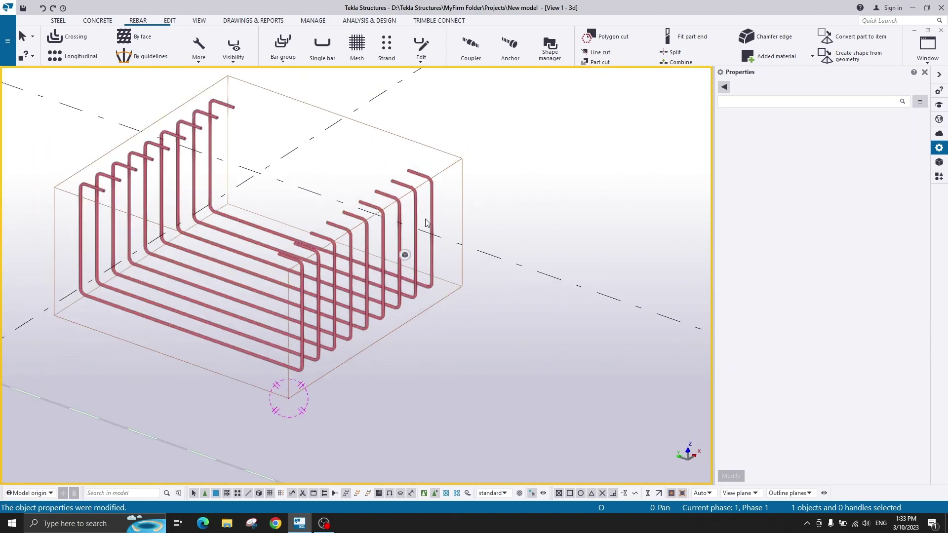
scroll(424, 222, down, 2)
ctrl+middle_drag(425, 222, 409, 236)
scroll(441, 210, up, 2)
click(449, 200)
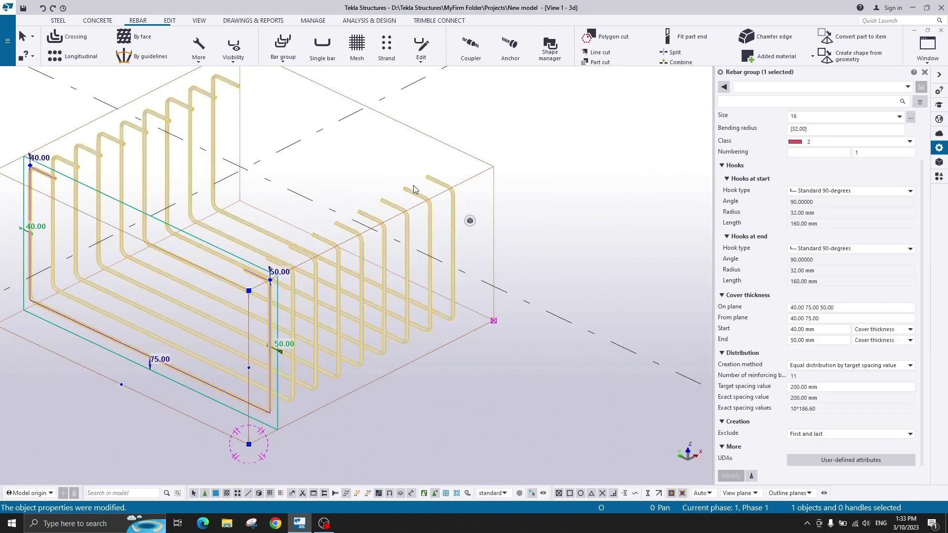
Locate the tall unreinforced column near the block and examine its upper end.
scroll(332, 195, down, 2)
middle_drag(332, 194, 400, 279)
scroll(334, 254, up, 2)
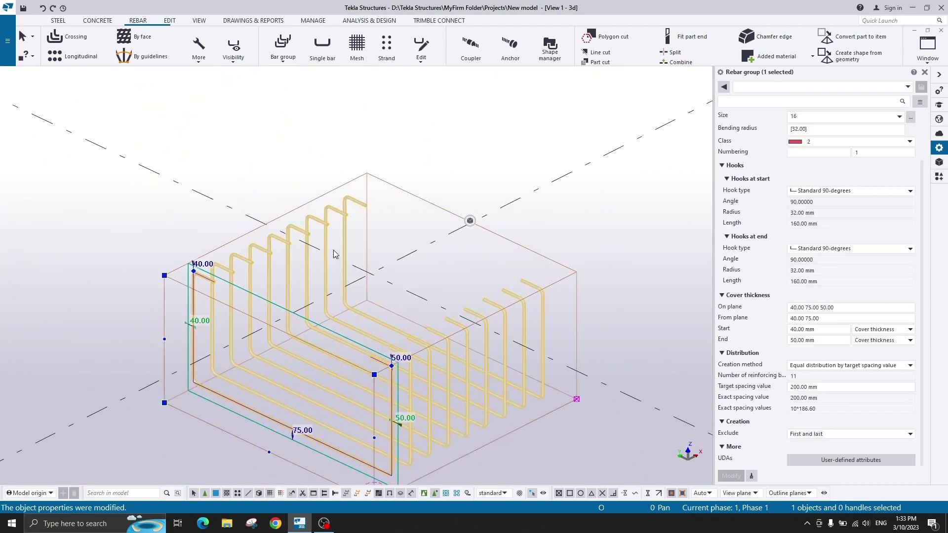
scroll(333, 164, down, 3)
middle_drag(334, 164, 505, 325)
scroll(337, 217, down, 2)
middle_drag(372, 259, 558, 379)
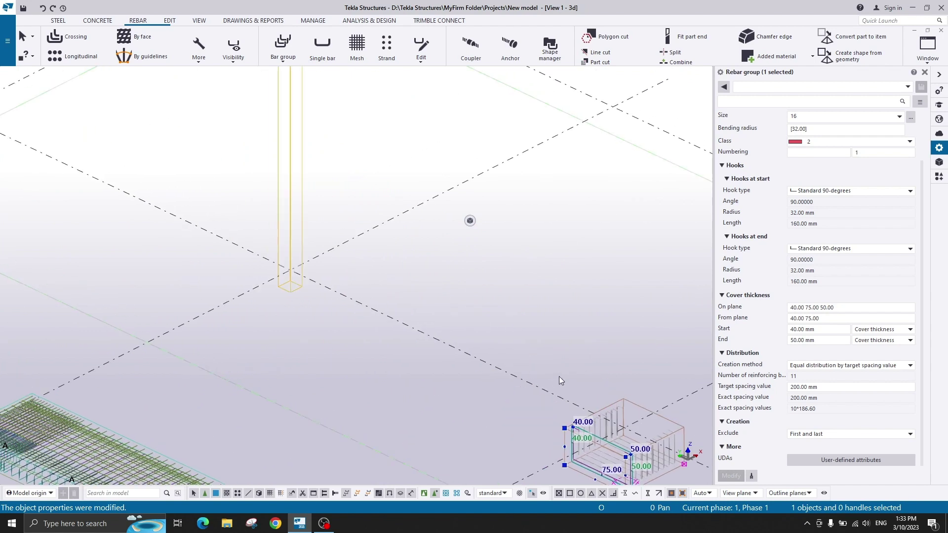
middle_drag(372, 155, 336, 308)
scroll(275, 185, up, 3)
scroll(277, 136, up, 3)
click(314, 186)
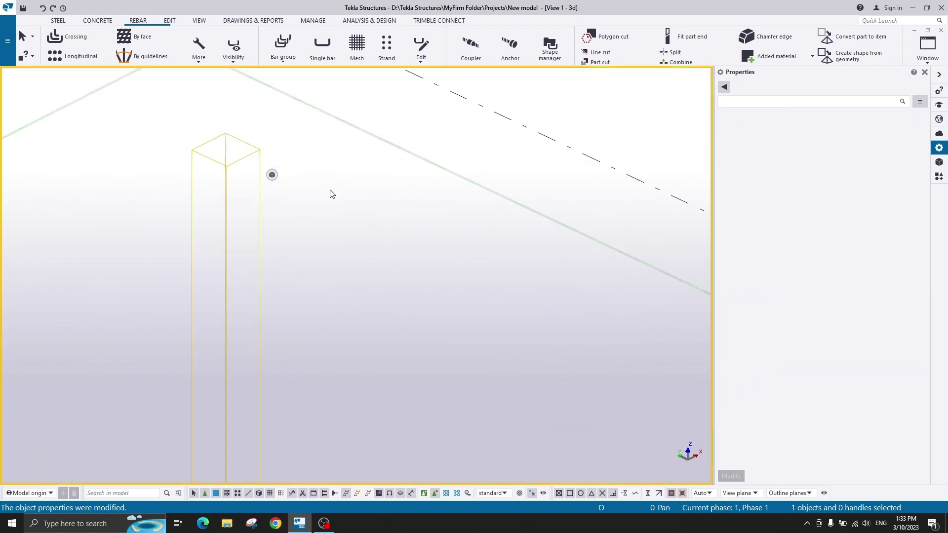
middle_drag(330, 192, 437, 272)
scroll(371, 242, up, 2)
scroll(374, 249, up, 1)
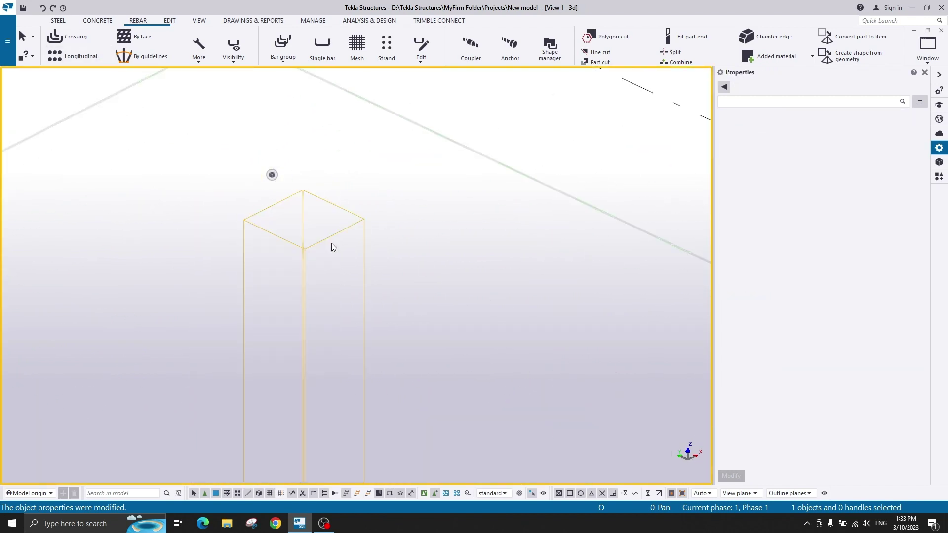
drag(418, 166, 183, 335)
click(483, 247)
Start a new bar group with the standard properties and set the bar size to 20.
click(267, 39)
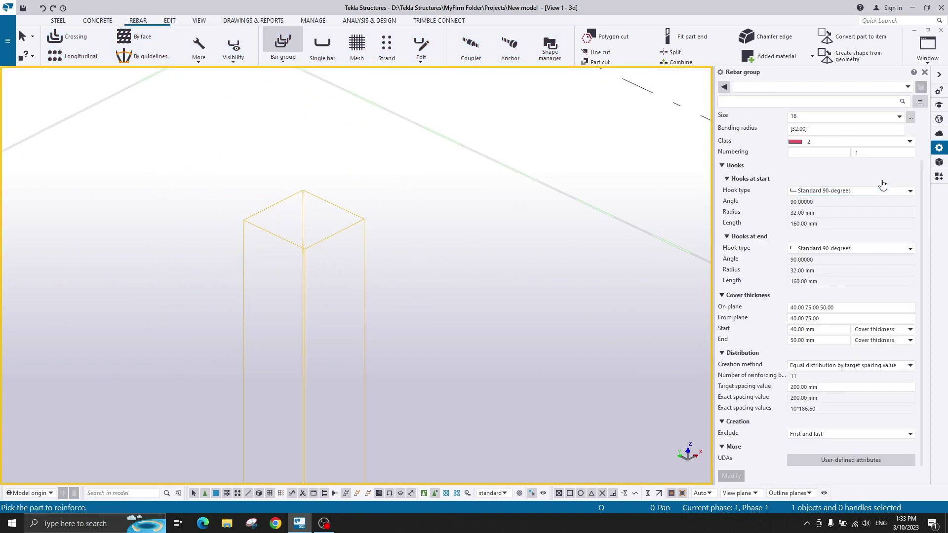
scroll(882, 184, up, 2)
click(772, 87)
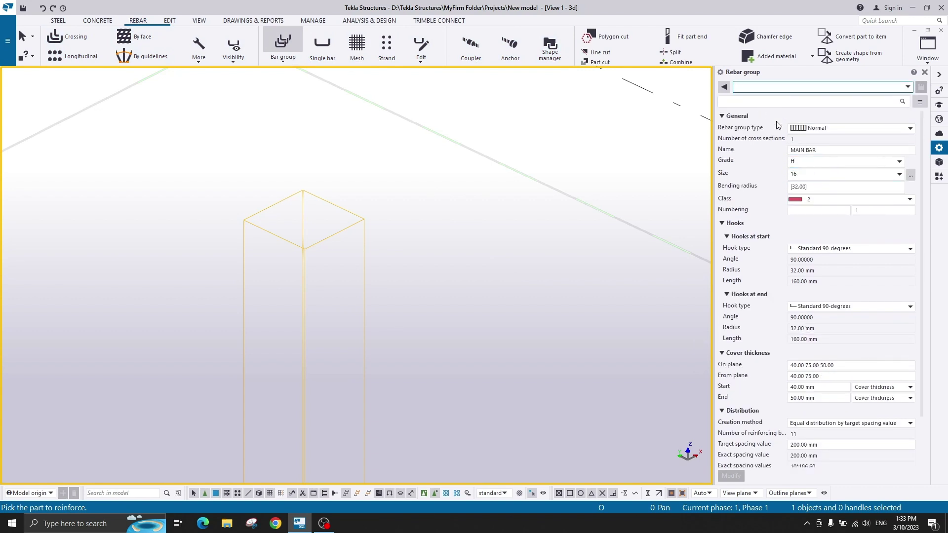
click(836, 176)
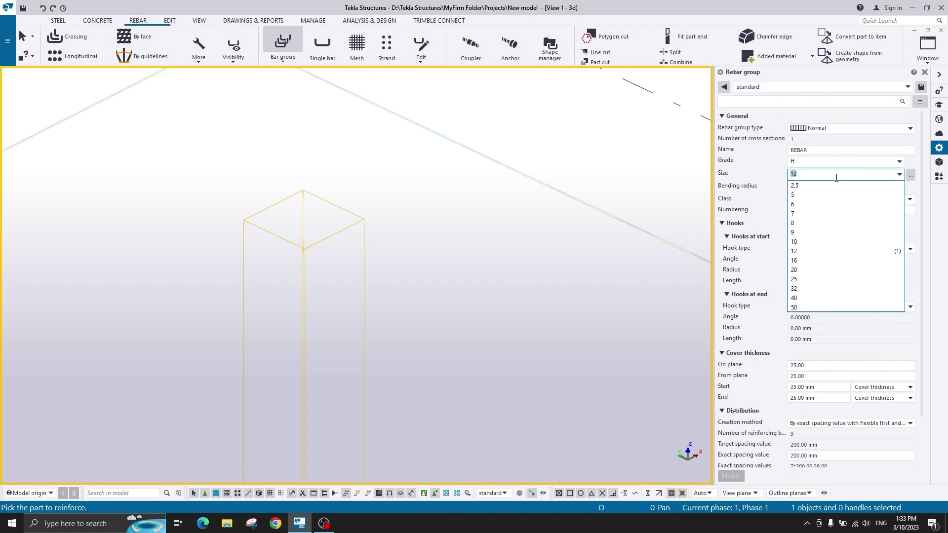
click(802, 261)
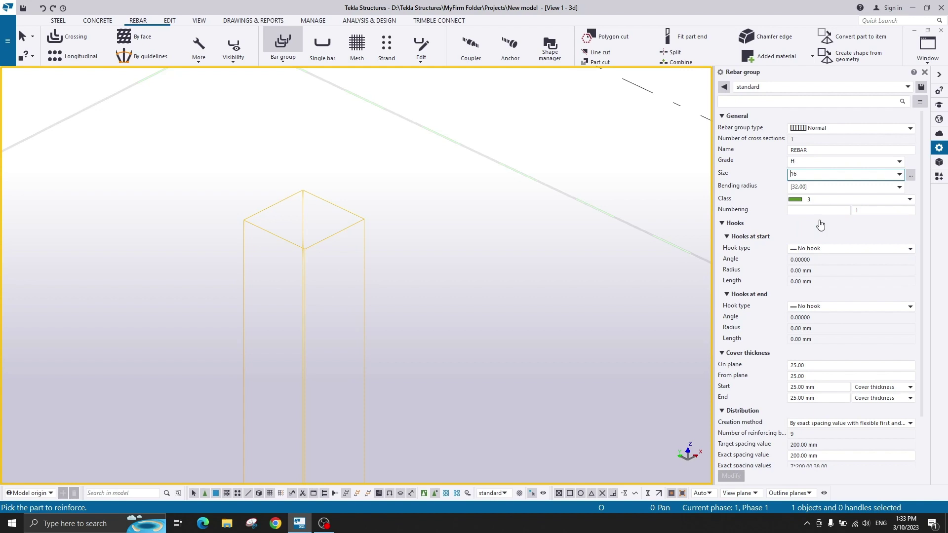
click(803, 176)
click(809, 280)
scroll(830, 258, down, 3)
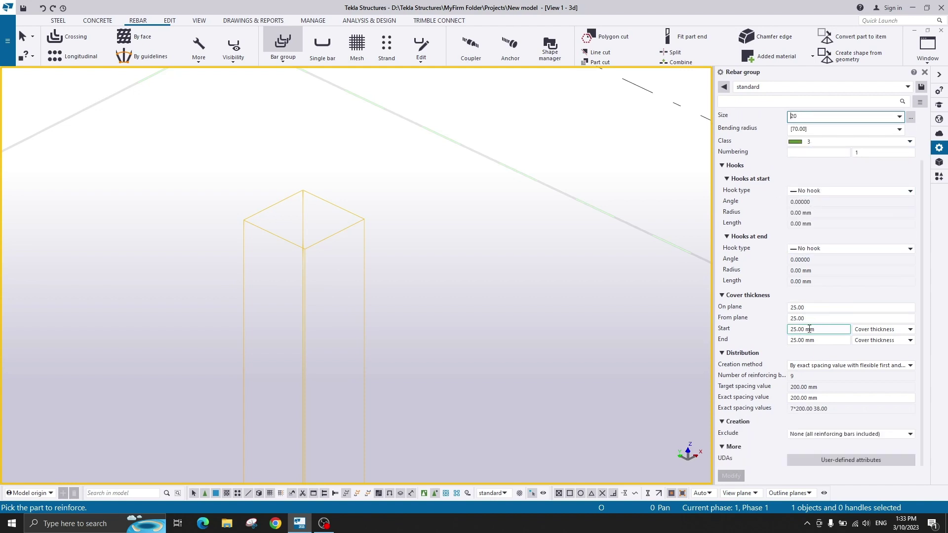
Set the cover thickness to 40 on plane, 40 from plane, and 0 at both start and end.
click(753, 309)
text(40)
key(Tab)
text(40)
key(Tab)
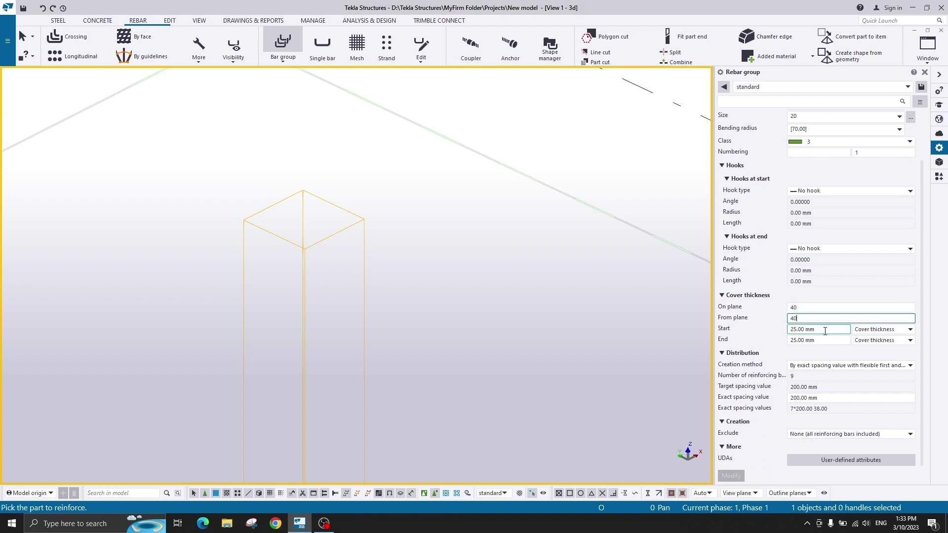
text(0)
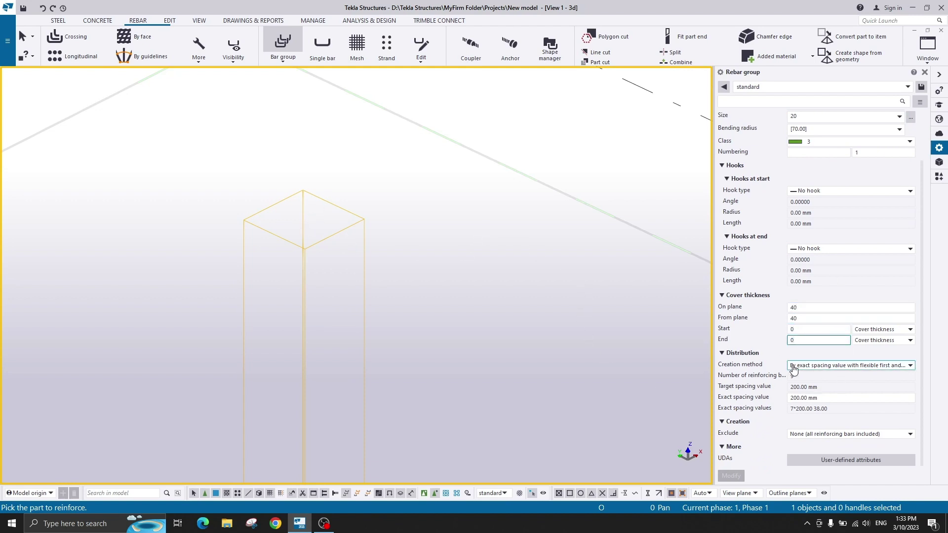
Set the creation method to equal distribution by number of reinforcing bars, with 3 bars.
click(806, 368)
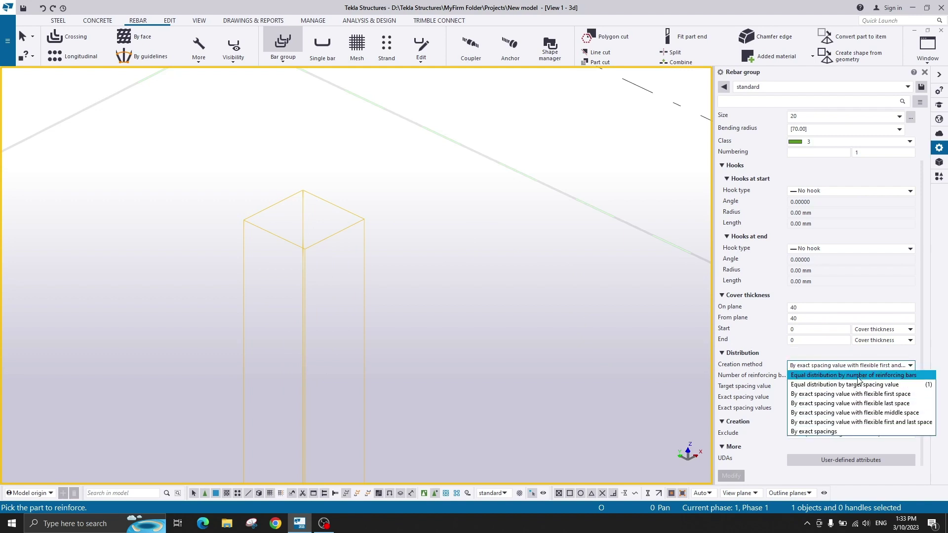
click(858, 379)
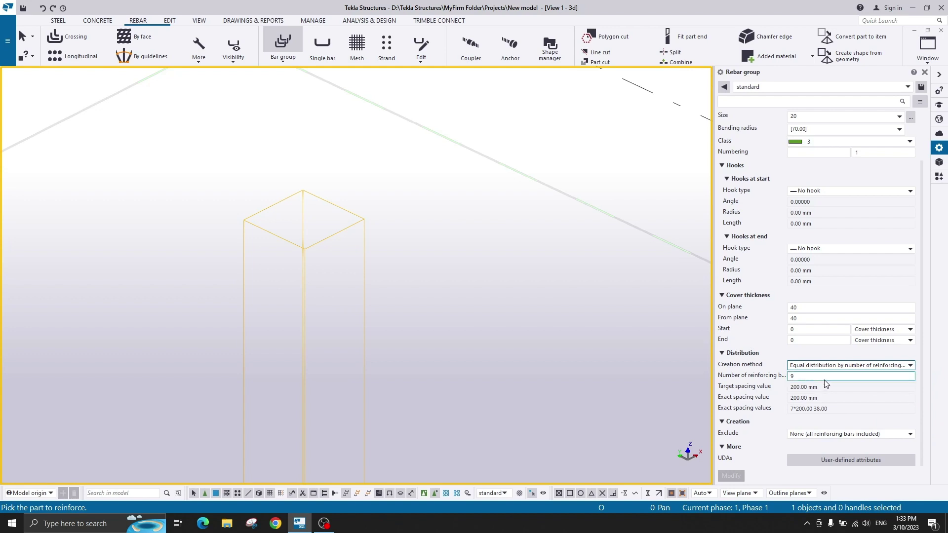
drag(819, 378, 767, 380)
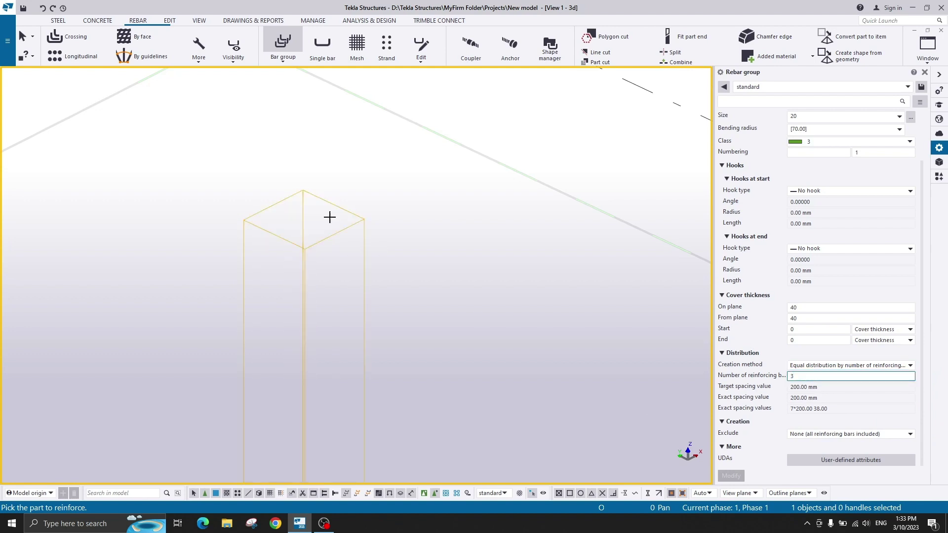
text(3)
Define the bar shape on the tall column as a vertical line from a top corner to the bottom corner below it.
scroll(282, 173, up, 3)
click(363, 222)
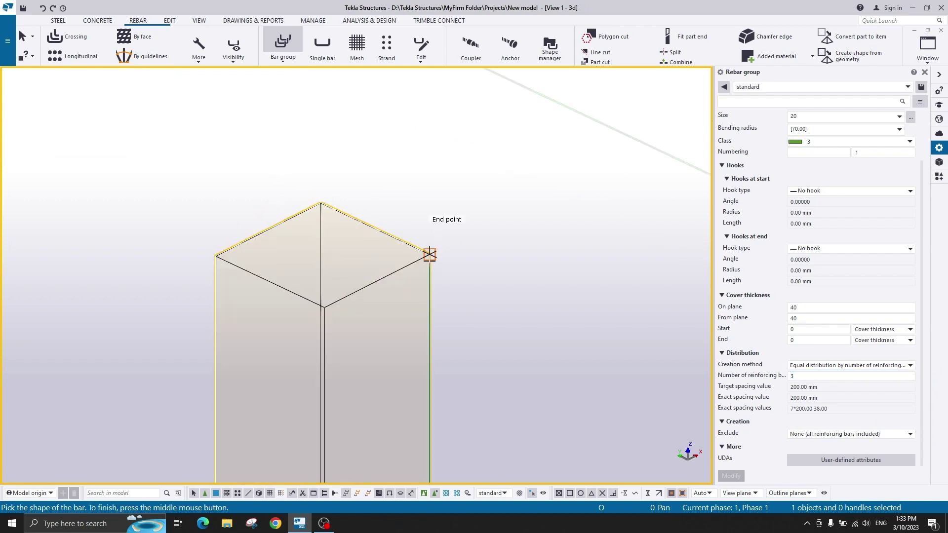
click(429, 254)
scroll(507, 251, down, 5)
middle_drag(518, 419, 394, 180)
middle_drag(408, 323, 414, 250)
scroll(386, 351, up, 2)
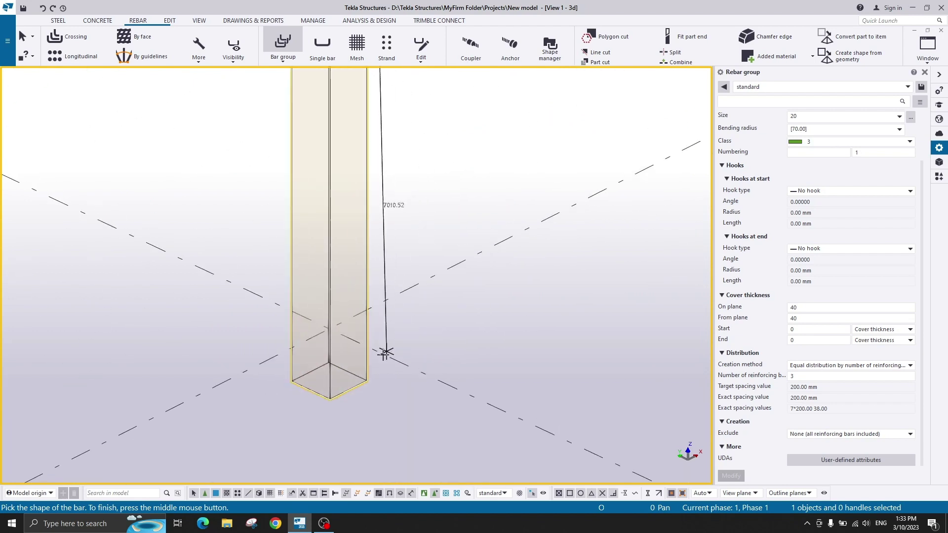
click(368, 380)
middle_click(473, 166)
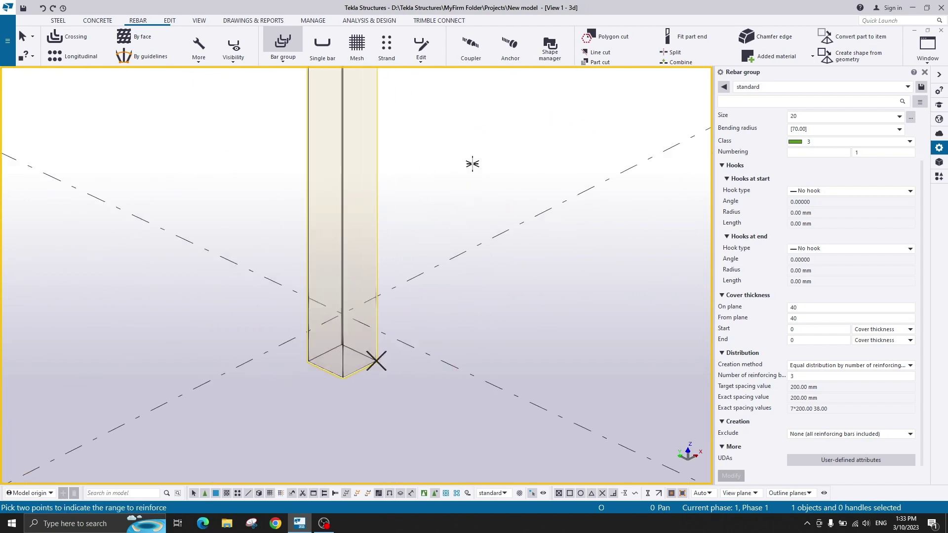
Distribute the vertical bars along the column's rear top edge, from the bar's corner to the back corner, and inspect the result.
scroll(470, 198, down, 2)
middle_drag(462, 106, 439, 296)
middle_drag(398, 123, 439, 238)
scroll(405, 232, up, 5)
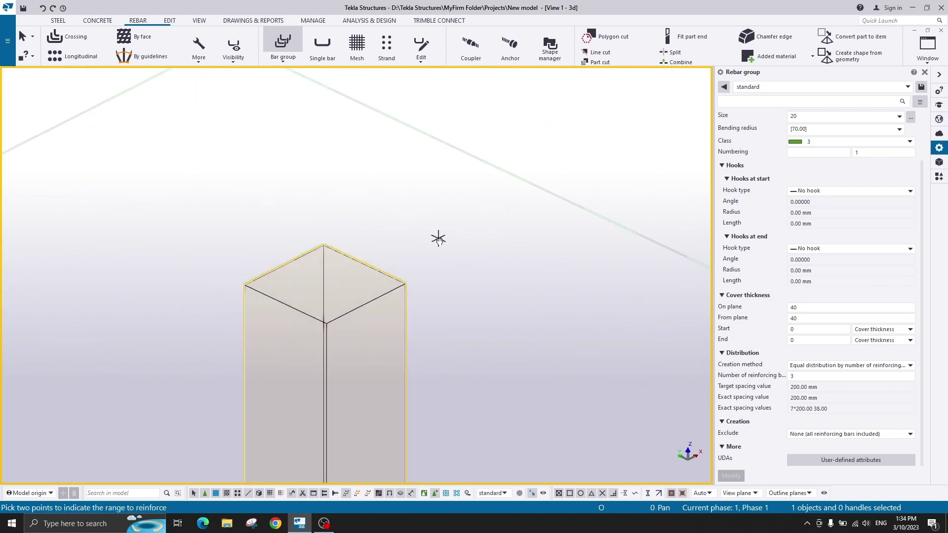
scroll(345, 321, up, 1)
click(414, 289)
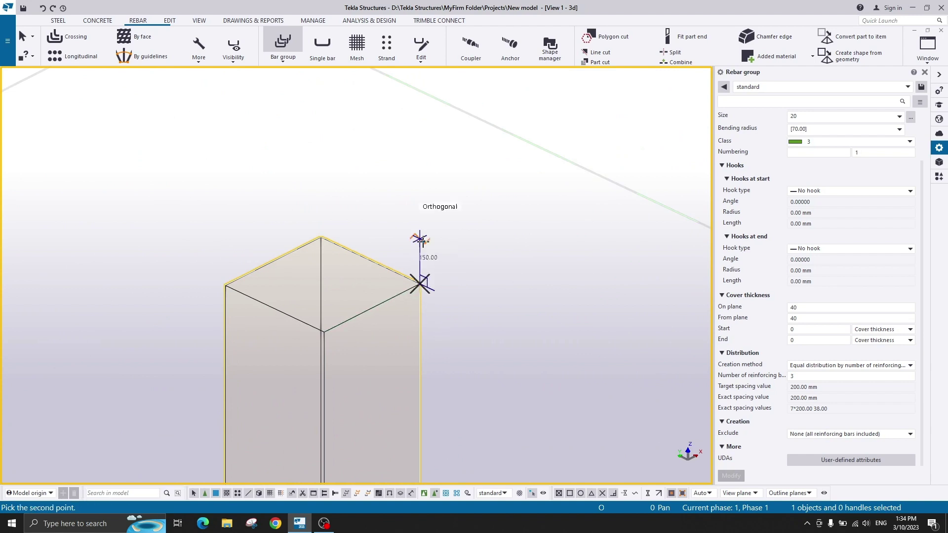
click(321, 238)
right_click(384, 207)
click(401, 208)
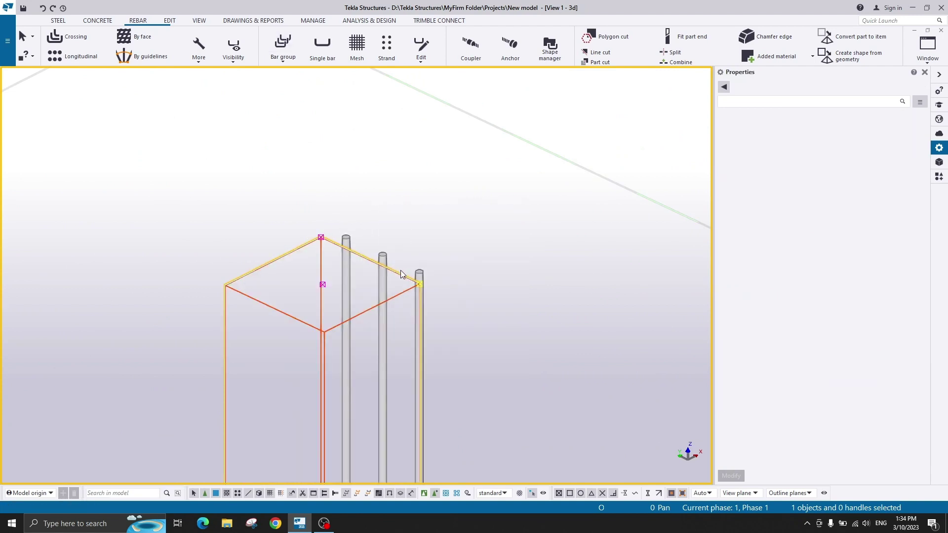
scroll(401, 270, up, 1)
key(v)
click(421, 285)
mouse_move(421, 284)
ctrl+middle_down()
mouse_move(391, 315)
mouse_move(416, 296)
ctrl+middle_up()
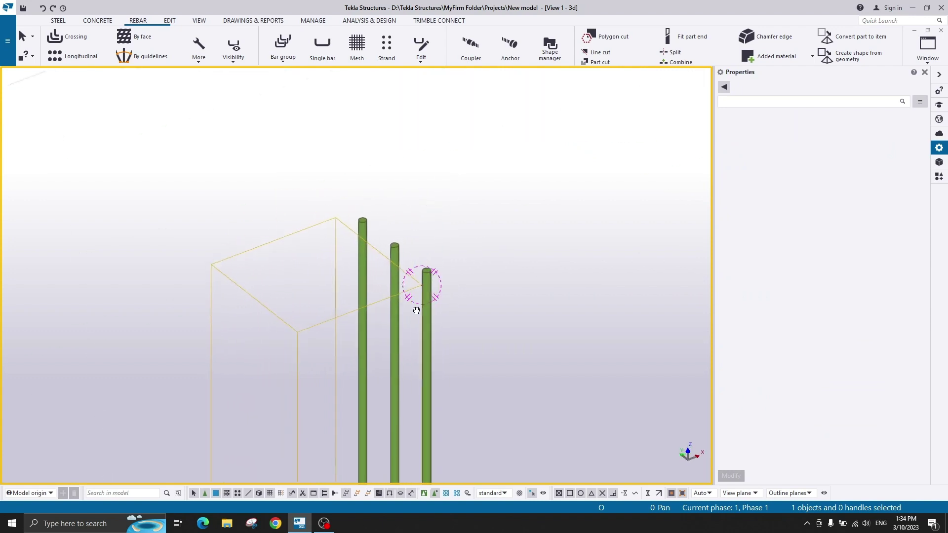
Try a from-plane cover thickness of -40 on the column's vertical bar group, and restore it to 40.
click(424, 294)
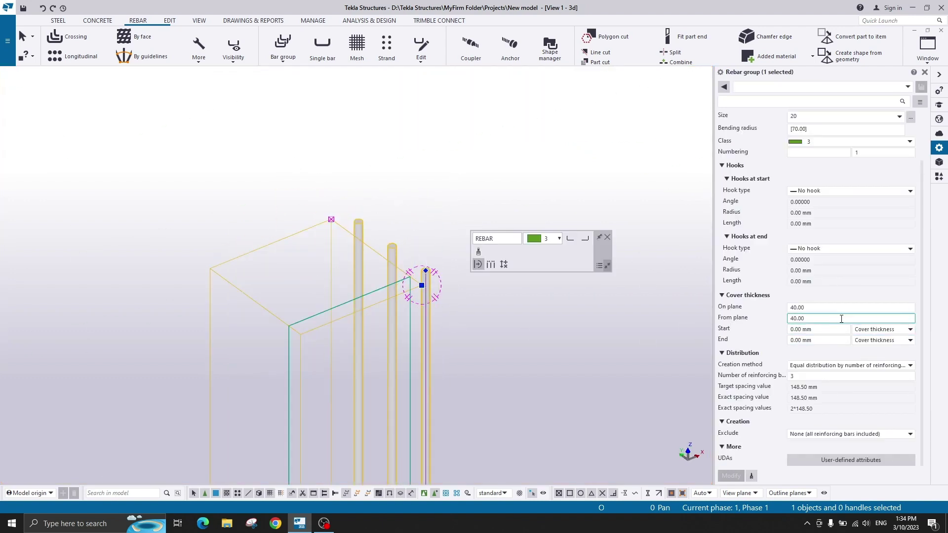
key(Home)
text(-)
key(Return)
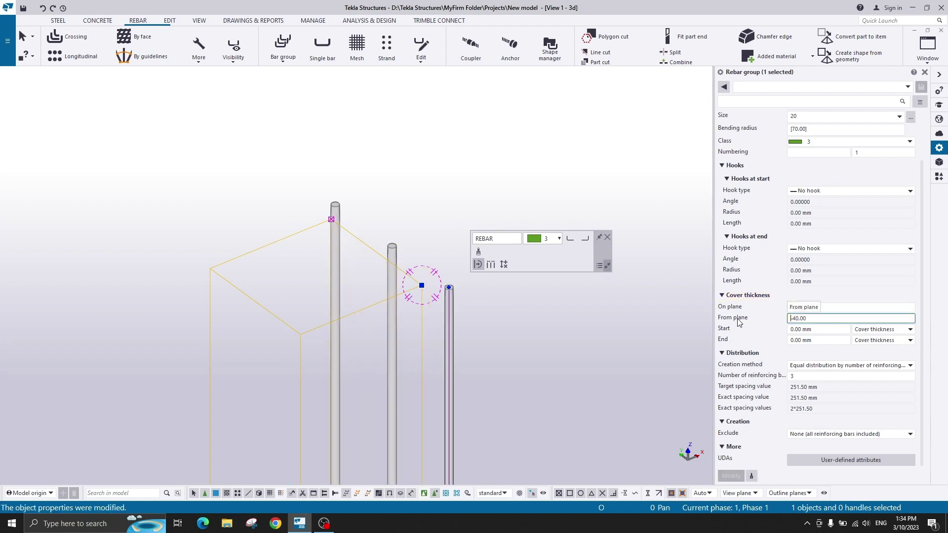
text(40)
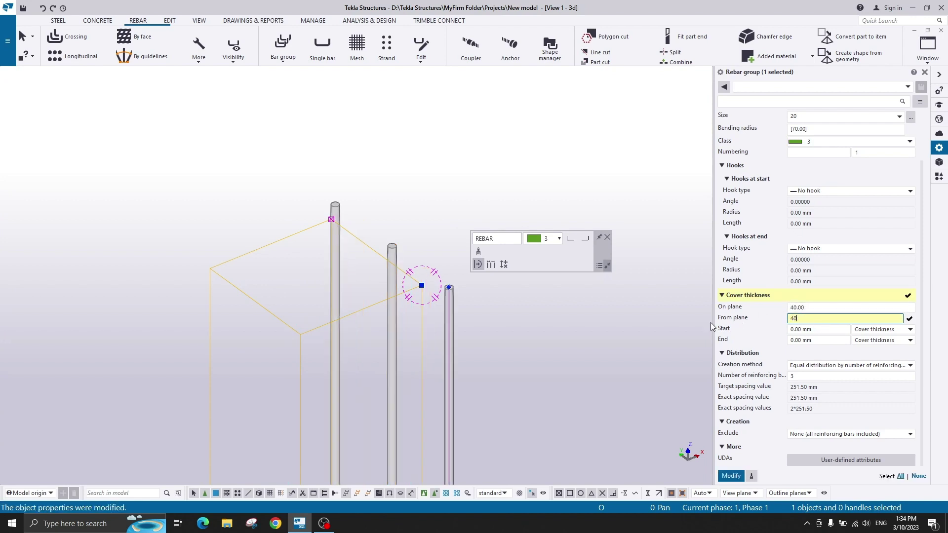
key(Return)
Set the vertical bar group's on-plane cover thickness to -40.
click(790, 308)
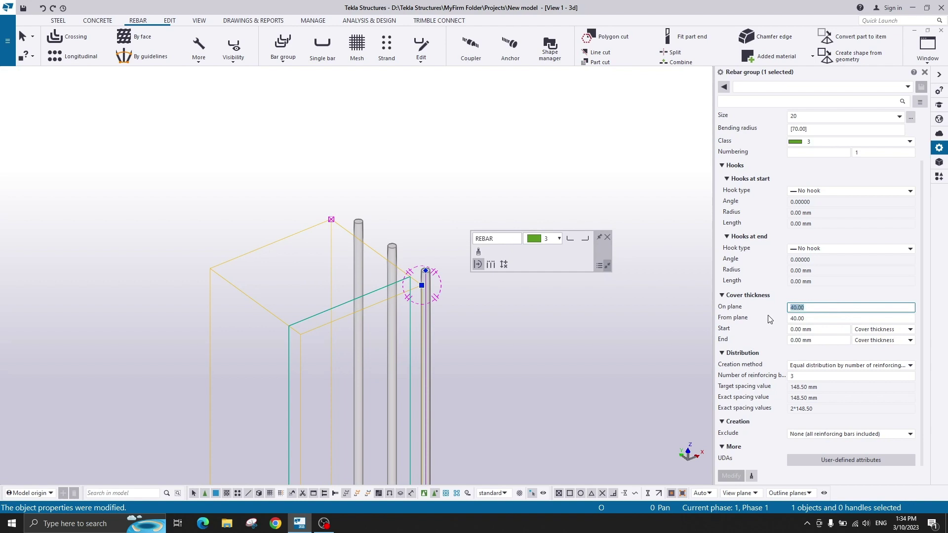
text(-400)
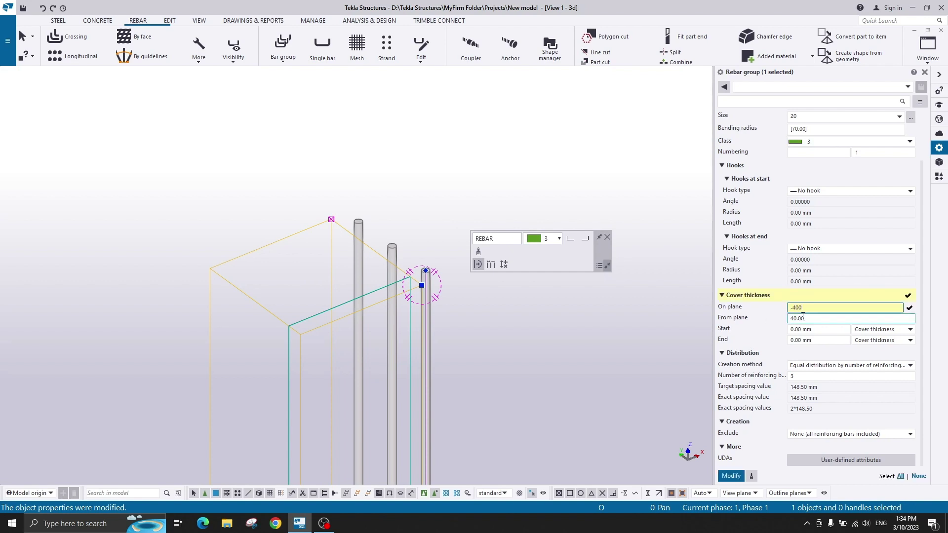
key(BackSpace)
key(Return)
click(485, 165)
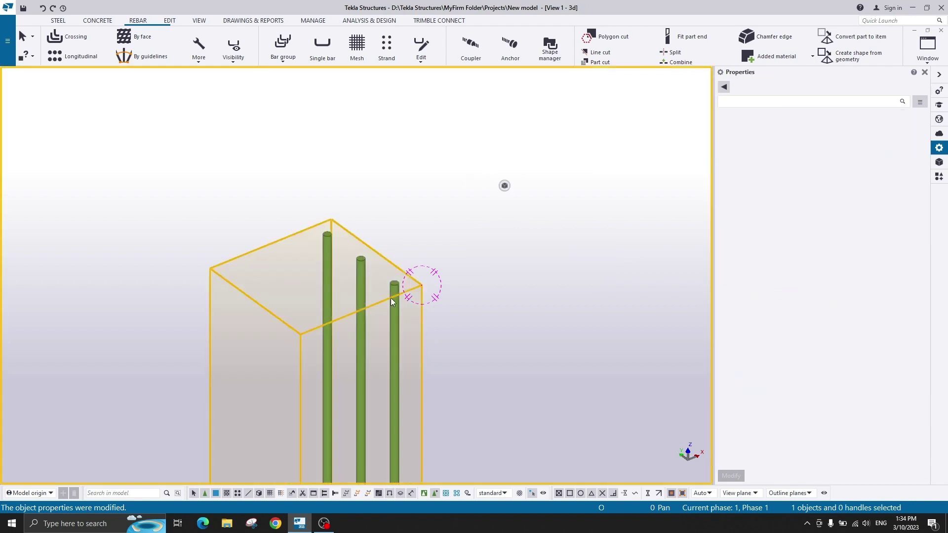
Examine the bars' position inside the column and the group's on-plane and from-plane cover settings.
scroll(389, 313, up, 2)
key(v)
click(396, 271)
scroll(409, 262, down, 2)
ctrl+middle_drag(422, 286, 407, 310)
scroll(385, 225, up, 3)
click(333, 205)
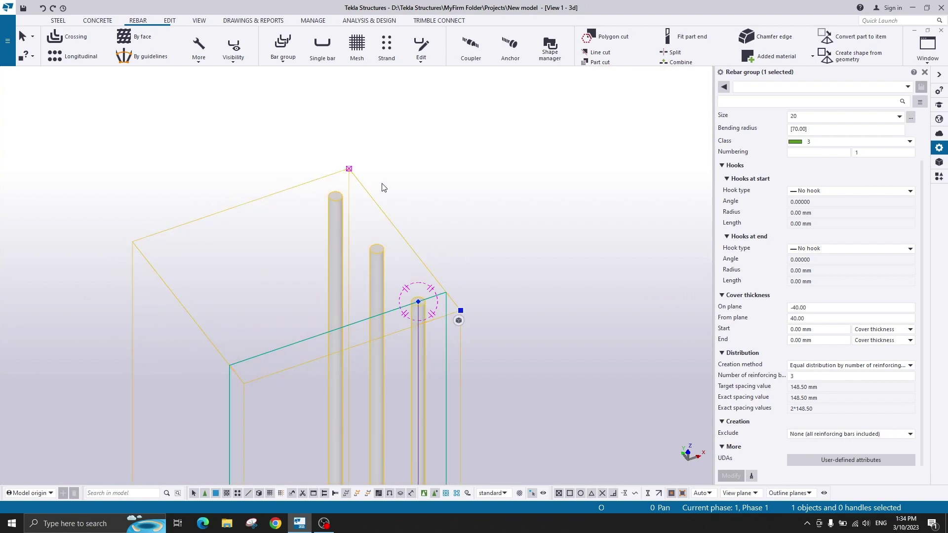
click(811, 376)
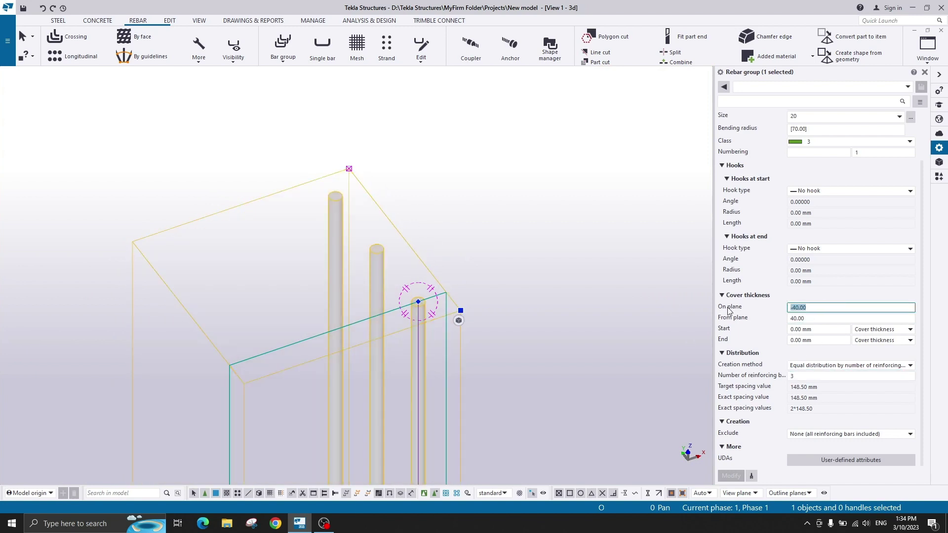
click(821, 318)
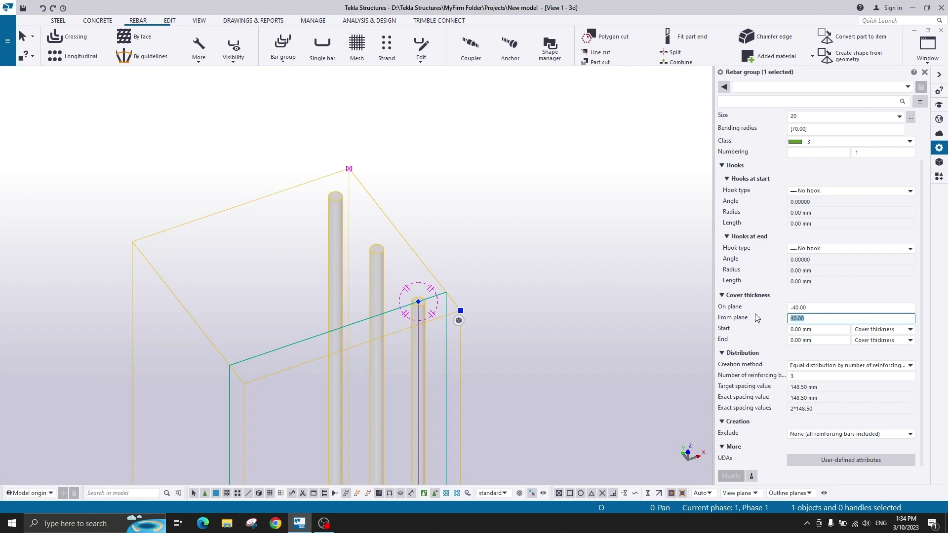
click(427, 176)
scroll(429, 179, down, 5)
ctrl+middle_drag(439, 192, 460, 247)
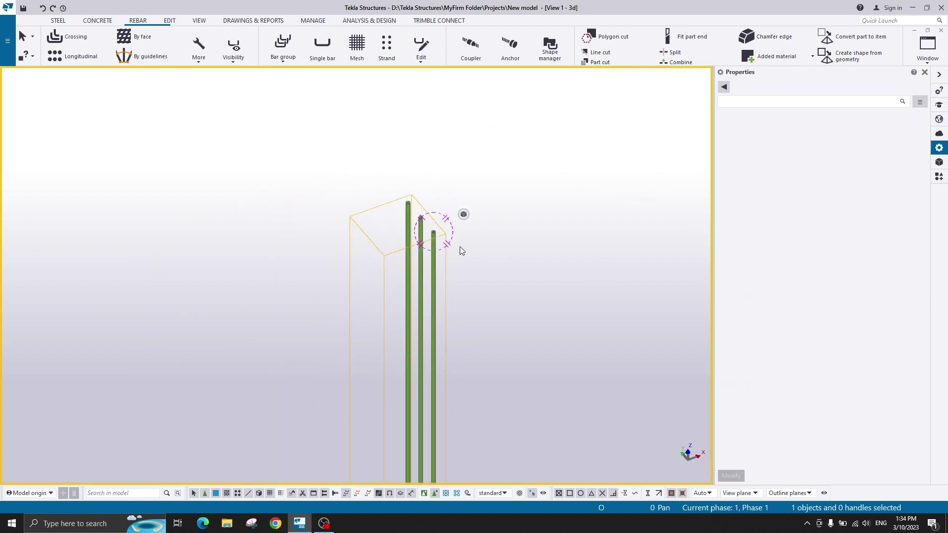
scroll(442, 198, up, 3)
click(108, 44)
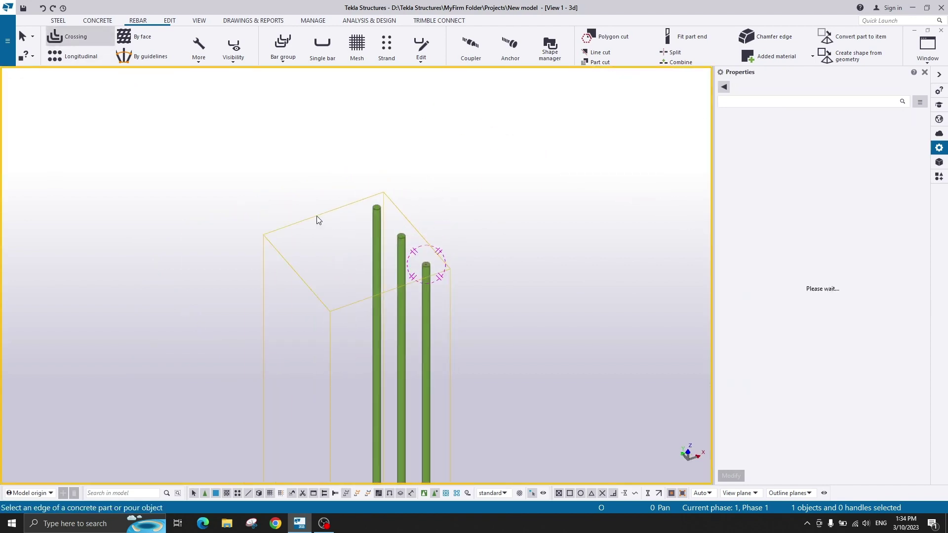
right_click(388, 151)
click(412, 155)
Change the concrete column's profile to 700*400.
click(346, 215)
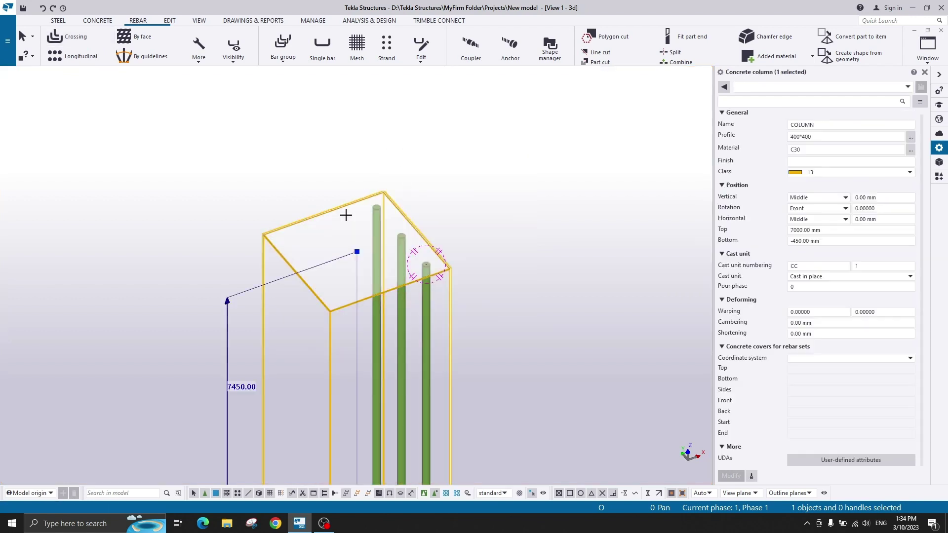
click(829, 136)
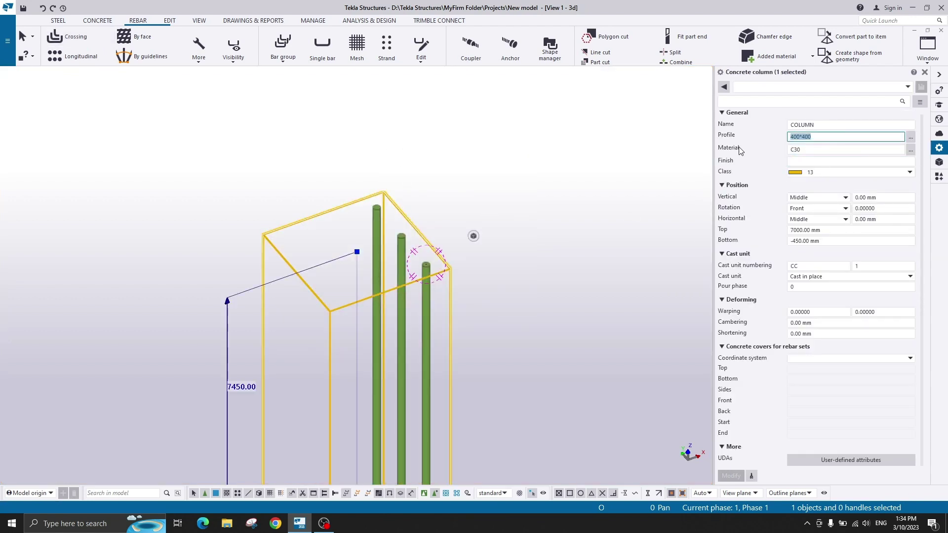
text(700*40)
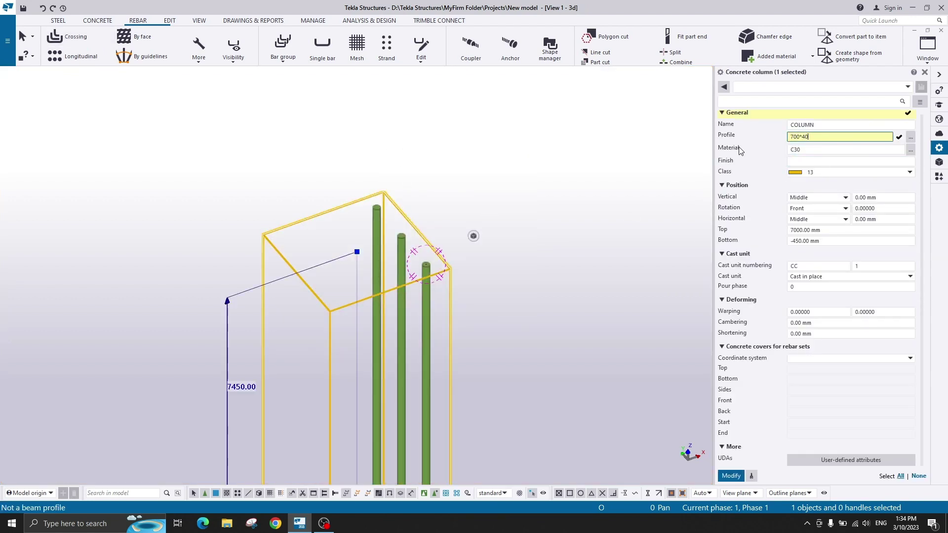
text(0)
key(Return)
click(444, 193)
scroll(444, 193, down, 3)
ctrl+middle_drag(443, 193, 476, 220)
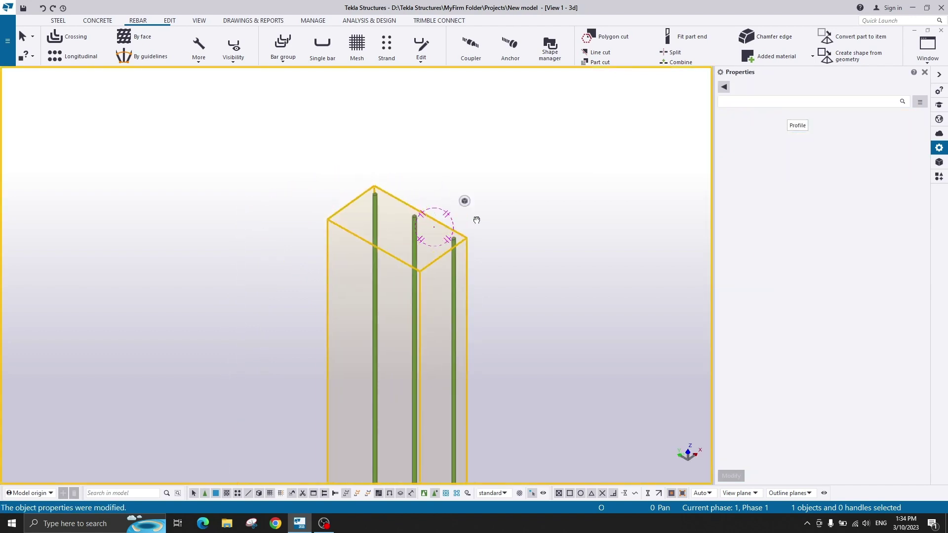
Set the number of reinforcing bars in the column's vertical bar group to 4.
scroll(432, 221, up, 2)
click(408, 221)
scroll(798, 424, down, 2)
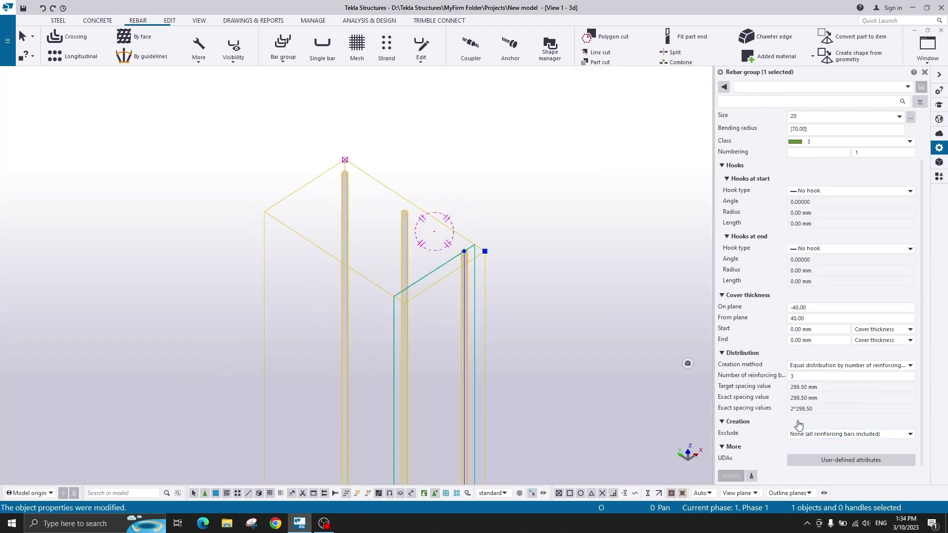
key(BackSpace)
text(4)
key(Return)
click(377, 212)
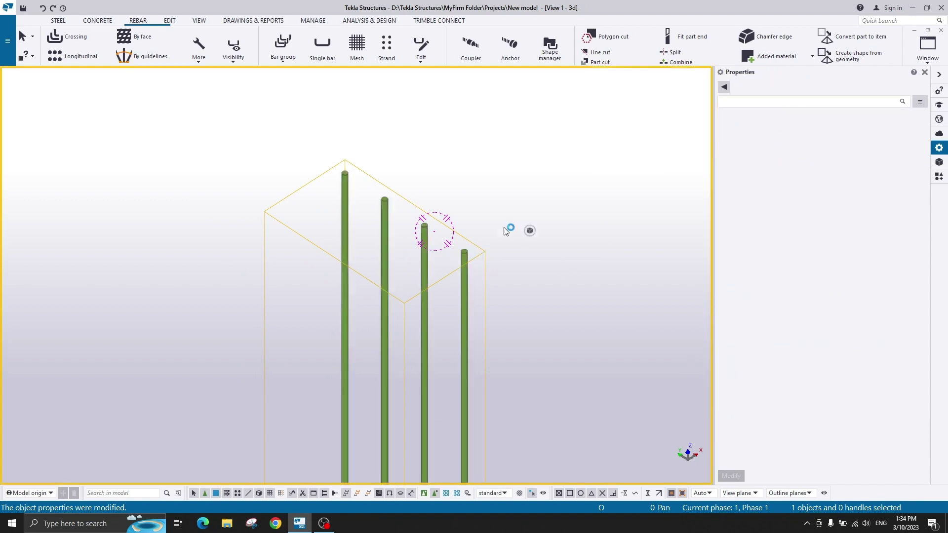
middle_drag(377, 213, 413, 228)
scroll(413, 228, down, 2)
ctrl+middle_drag(449, 262, 409, 240)
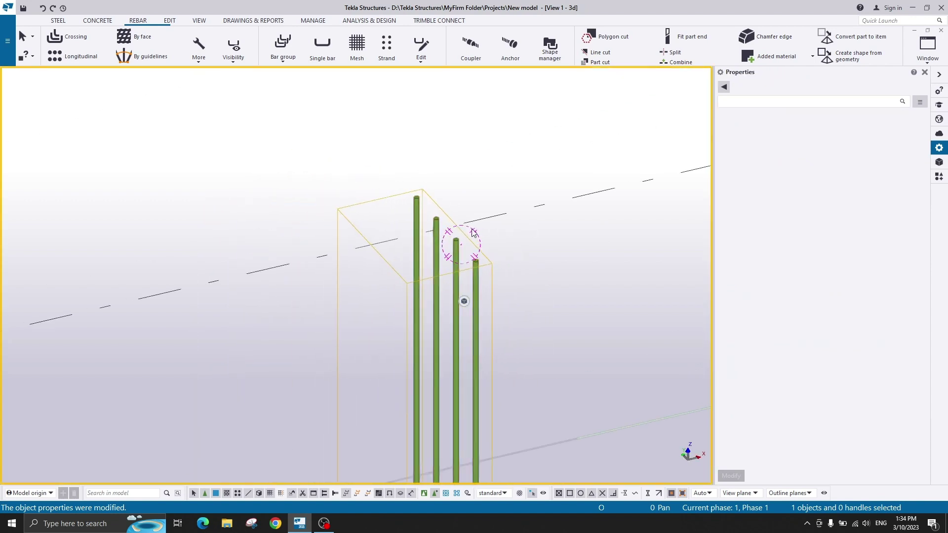
mouse_move(473, 232)
ctrl+middle_down()
mouse_move(525, 287)
mouse_move(400, 190)
ctrl+middle_up()
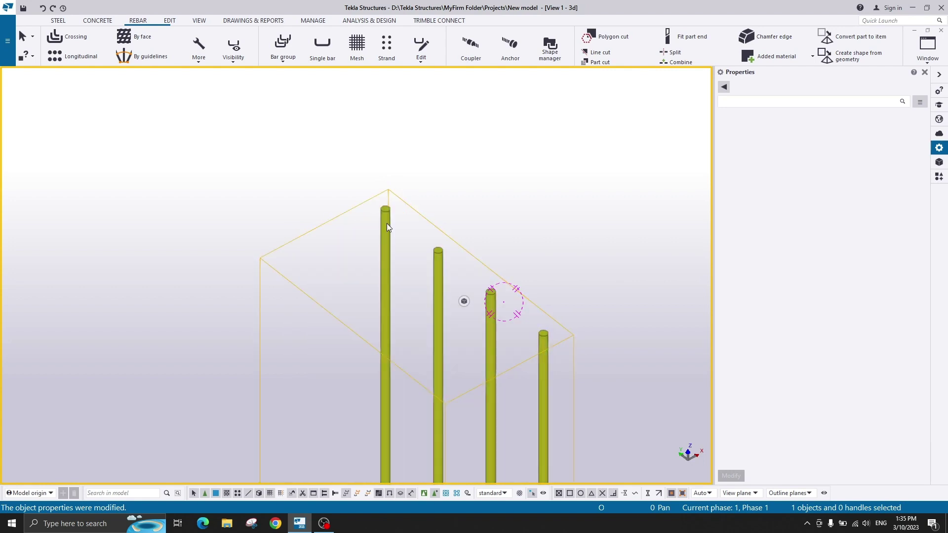
Start a second bar group on the column, shaped as a vertical line down the unreinforced corner at the short rear side.
click(383, 220)
click(457, 179)
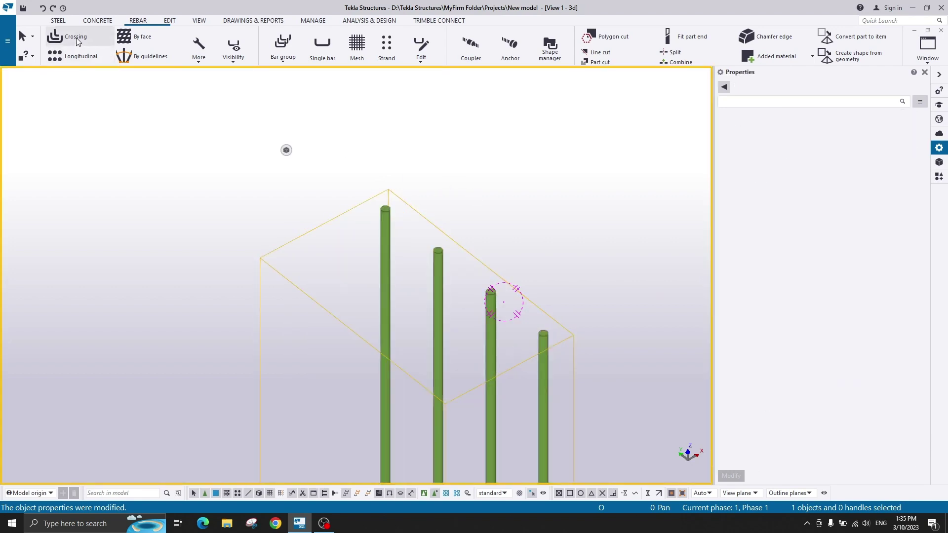
click(283, 46)
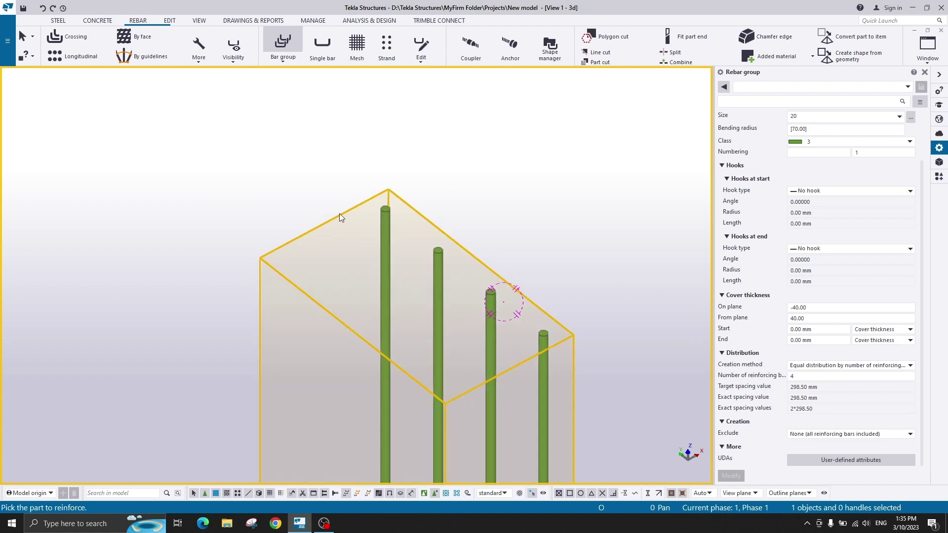
click(339, 215)
click(259, 258)
scroll(261, 296, down, 5)
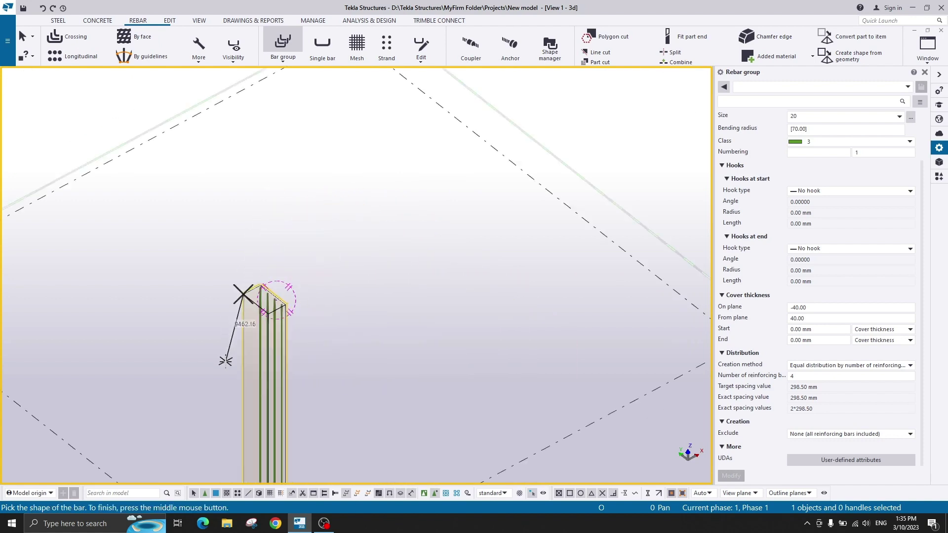
click(249, 323)
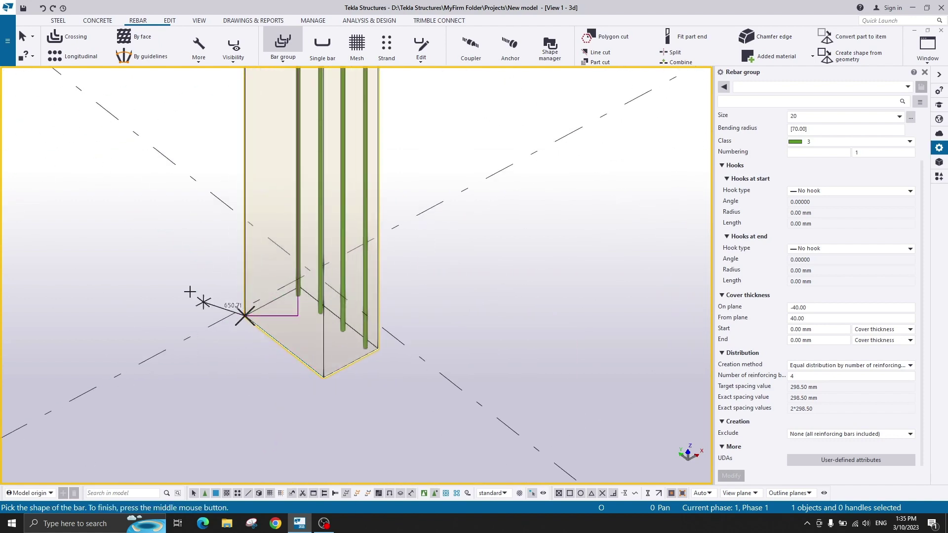
middle_click(157, 212)
Distribute the second bar group along the column's short top edge, from its own corner to the back corner.
scroll(162, 230, down, 2)
middle_drag(190, 214, 213, 446)
scroll(212, 447, down, 3)
scroll(200, 245, up, 2)
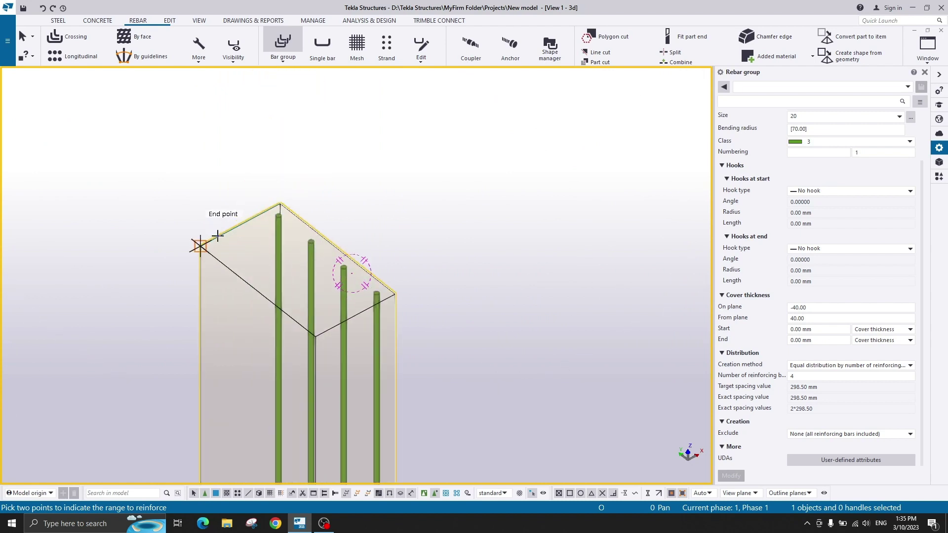
click(198, 247)
click(287, 199)
right_click(265, 159)
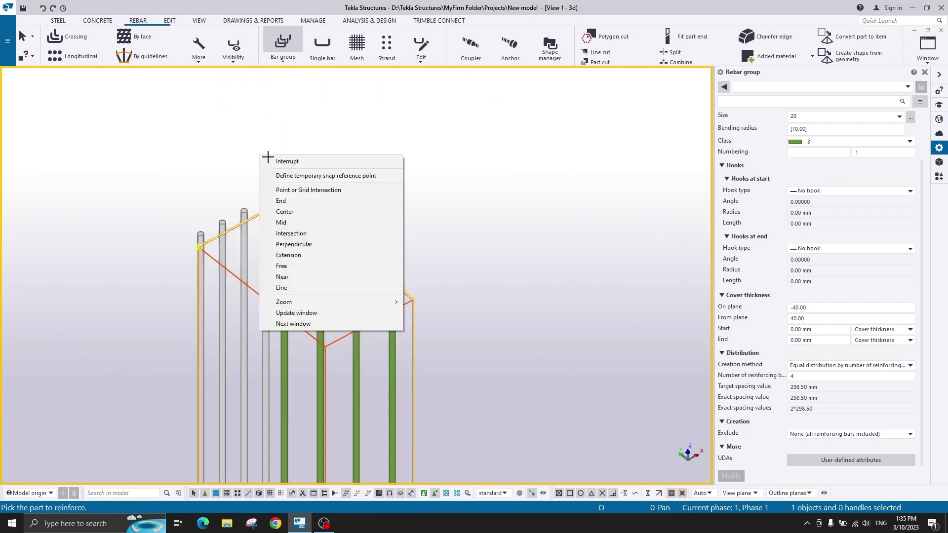
click(297, 160)
Set the on-plane cover thickness of the new short-side bar group to 40.
scroll(269, 201, up, 2)
click(269, 201)
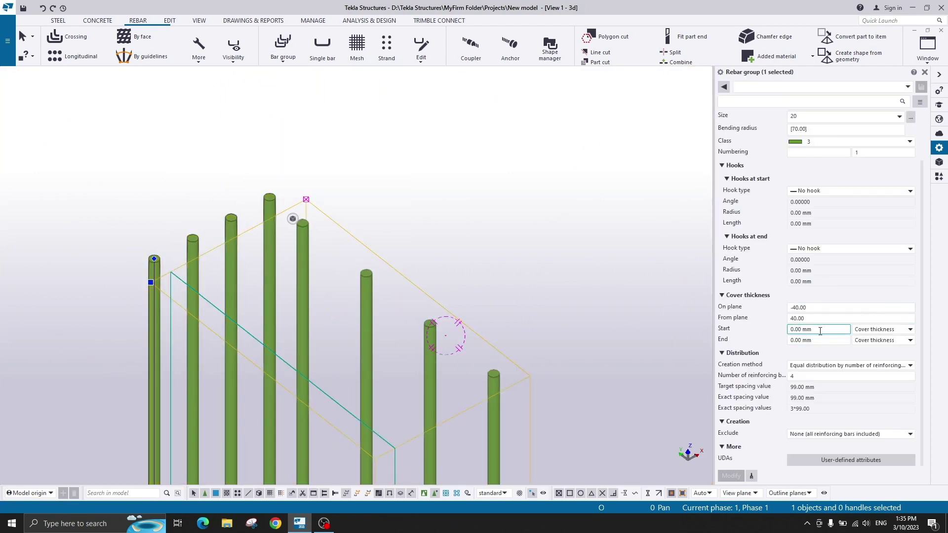
key(shift+Tab)
key(shift+Tab)
text(40)
key(Return)
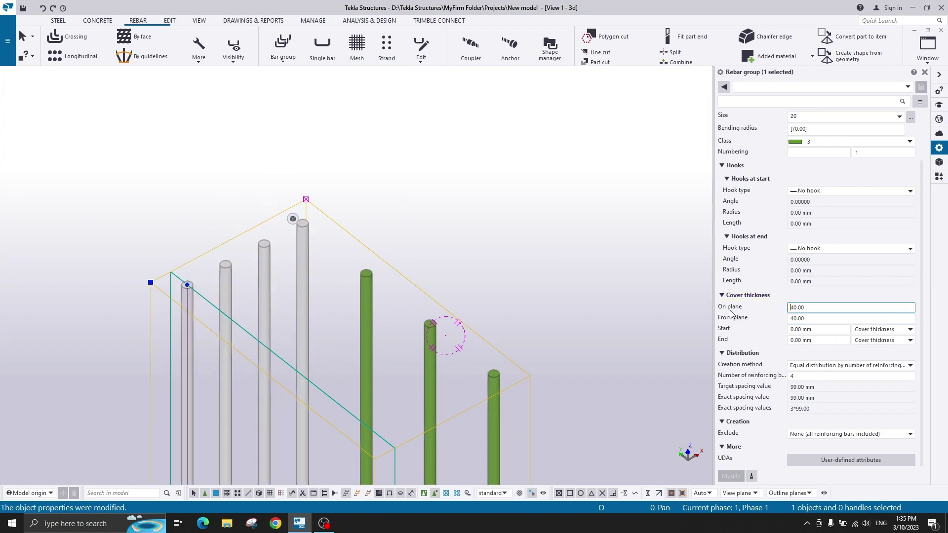
click(399, 211)
scroll(391, 232, down, 2)
ctrl+middle_drag(410, 271, 404, 330)
scroll(391, 233, up, 2)
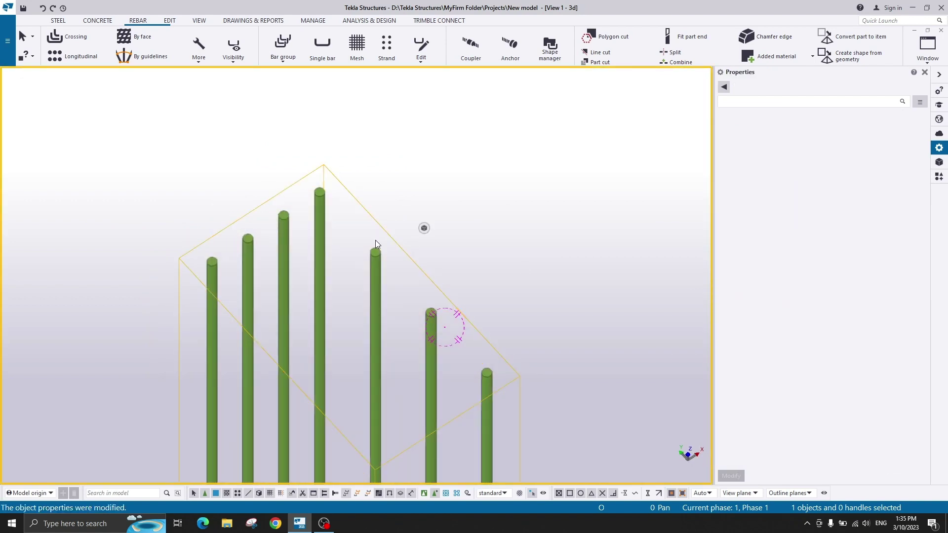
Change the class of the short-side bar group to the yellow one.
click(289, 238)
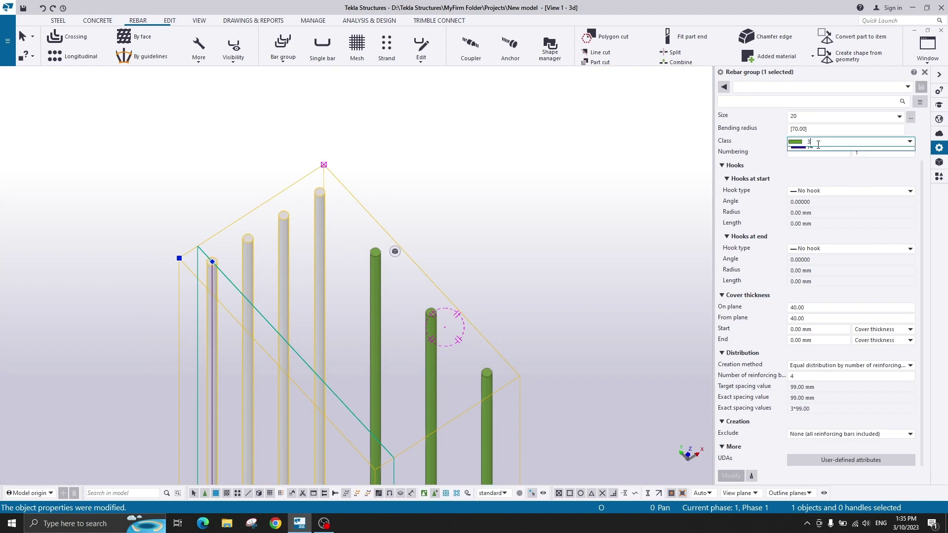
click(813, 142)
click(839, 198)
click(730, 478)
click(530, 235)
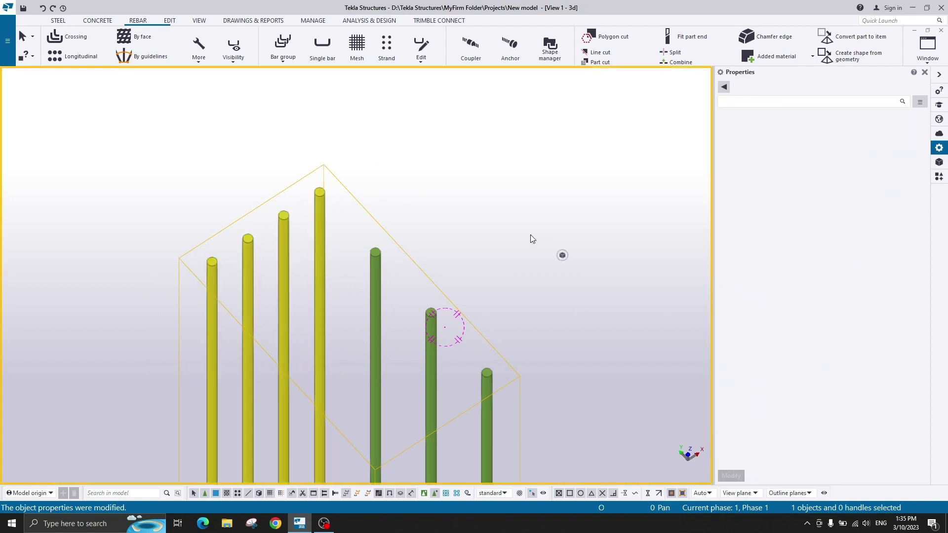
scroll(380, 279, down, 2)
mouse_move(382, 289)
ctrl+middle_down()
mouse_move(406, 275)
mouse_move(396, 283)
ctrl+middle_up()
Exclude the last bar from the green bar group along the column's long side.
click(375, 269)
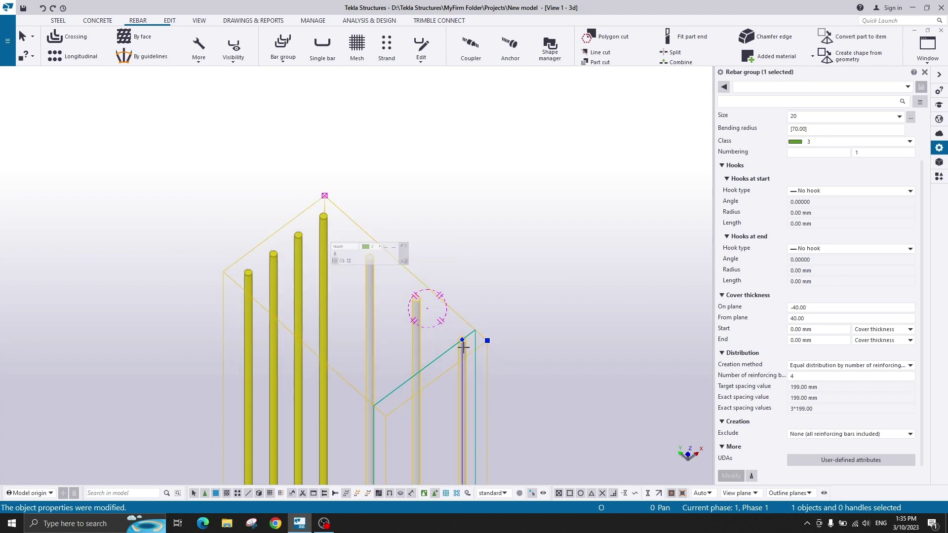
right_click(402, 177)
click(421, 183)
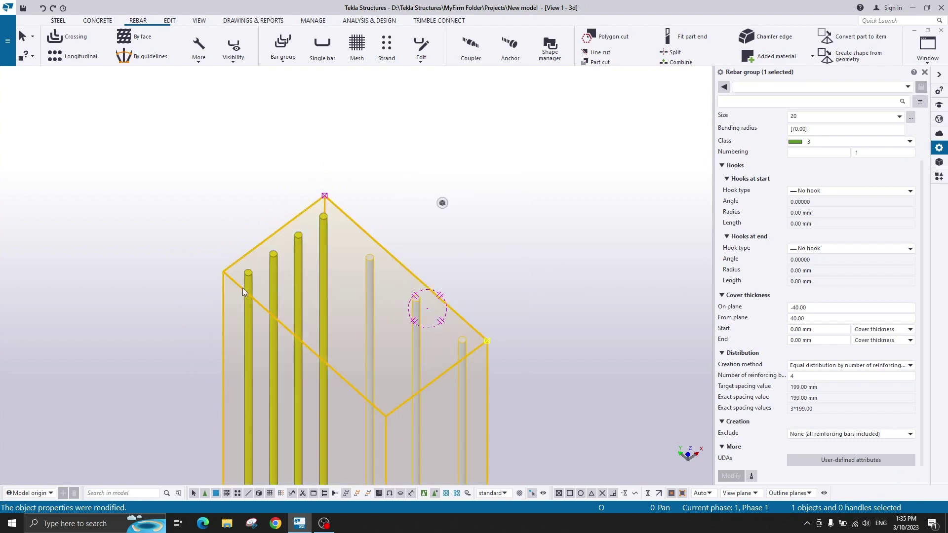
click(365, 163)
middle_drag(358, 262, 279, 234)
scroll(279, 234, up, 3)
click(293, 237)
right_click(350, 128)
click(371, 132)
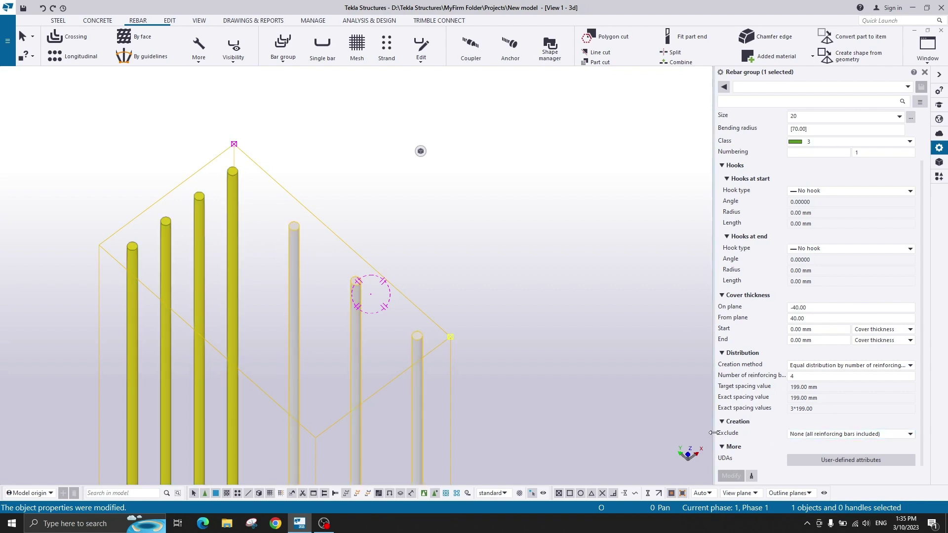
click(849, 434)
click(806, 464)
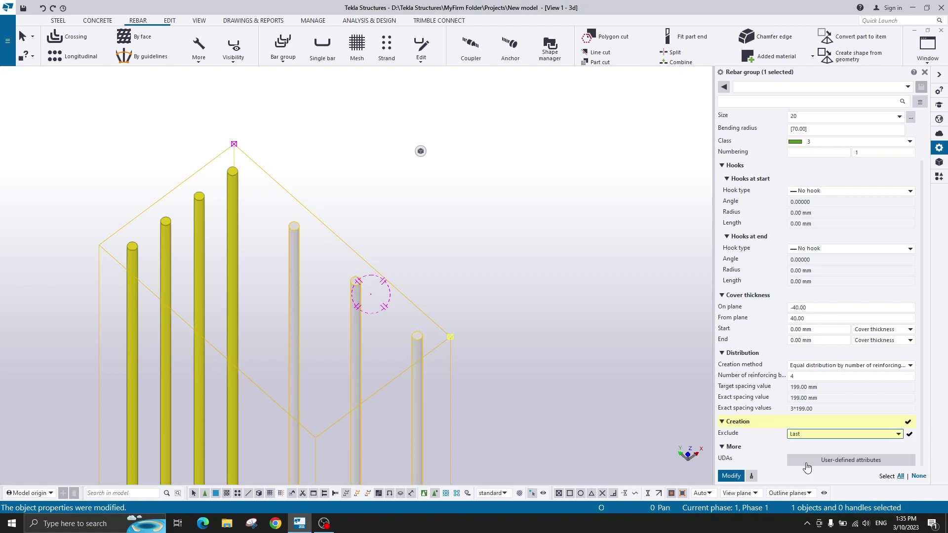
click(729, 476)
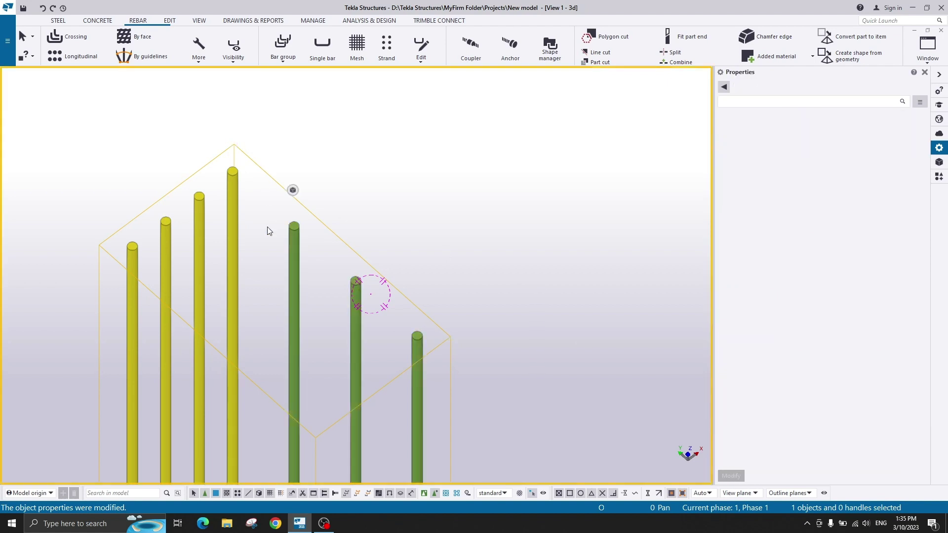
Set the number of bars in the yellow short-side group to 3.
click(294, 235)
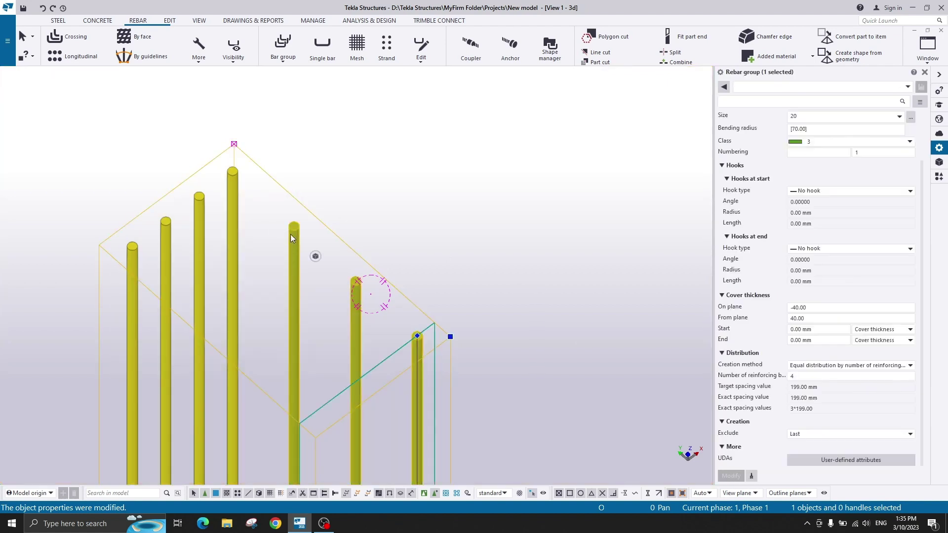
click(318, 273)
click(196, 208)
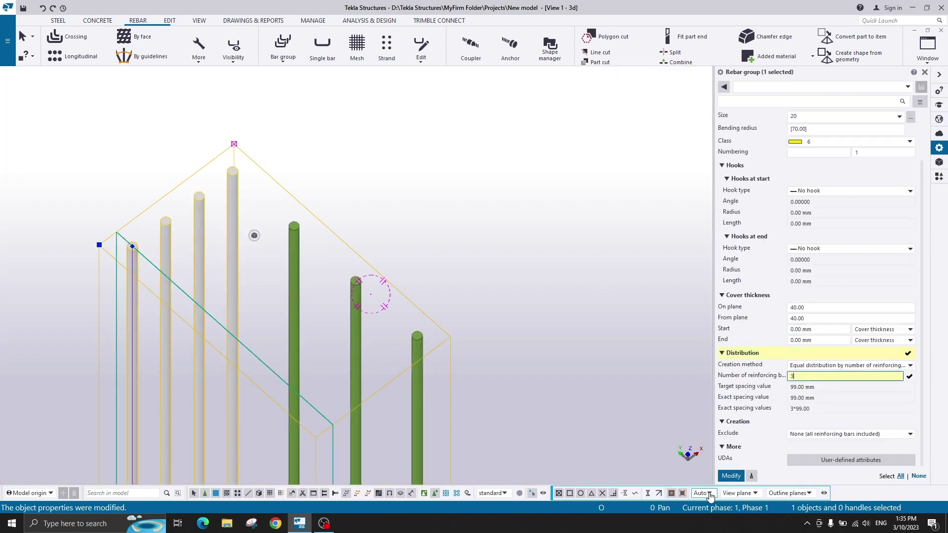
click(724, 477)
click(643, 374)
Mirror-copy the yellow bar group to the opposite short side, using the midpoints of the column's long top edges as the mirror line.
scroll(331, 225, down, 2)
ctrl+middle_drag(352, 253, 323, 244)
scroll(306, 222, up, 2)
scroll(280, 197, down, 2)
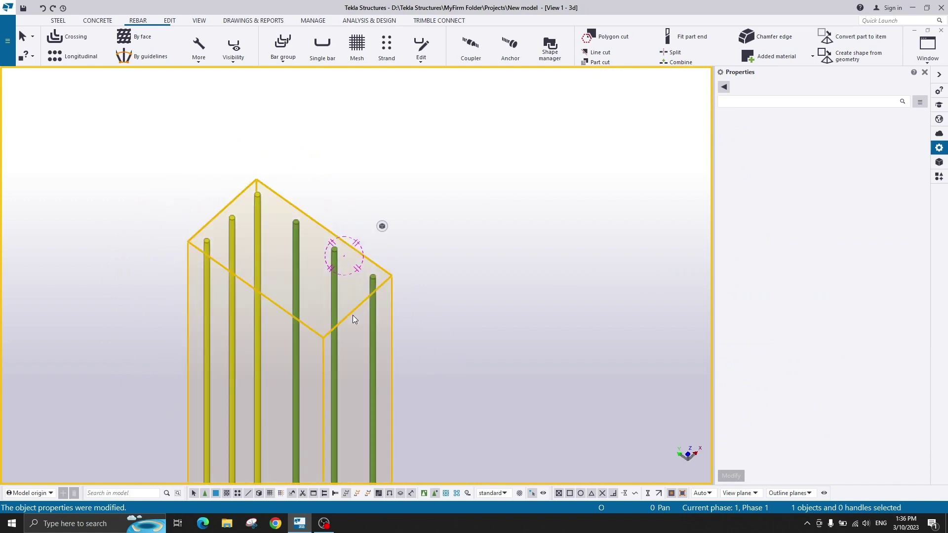
click(234, 221)
right_click(306, 163)
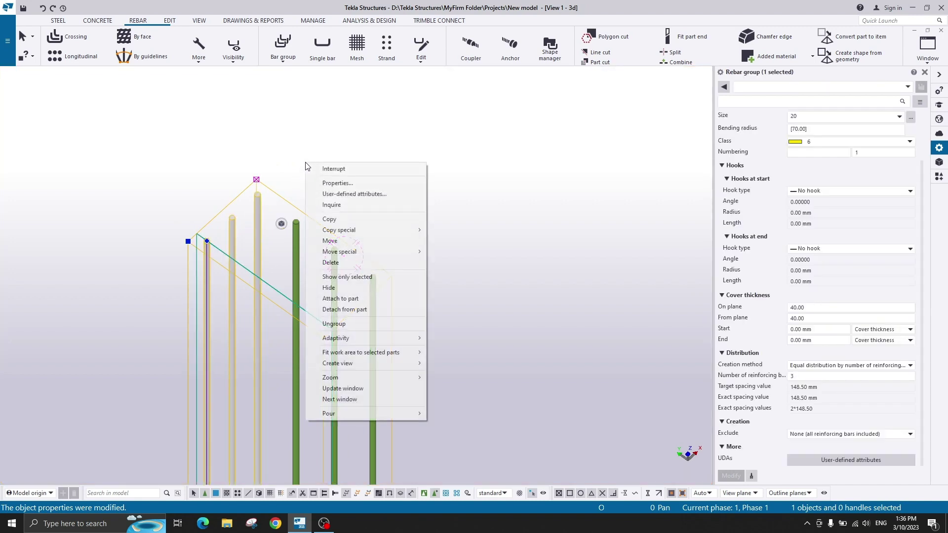
mouse_move(410, 229)
click(495, 251)
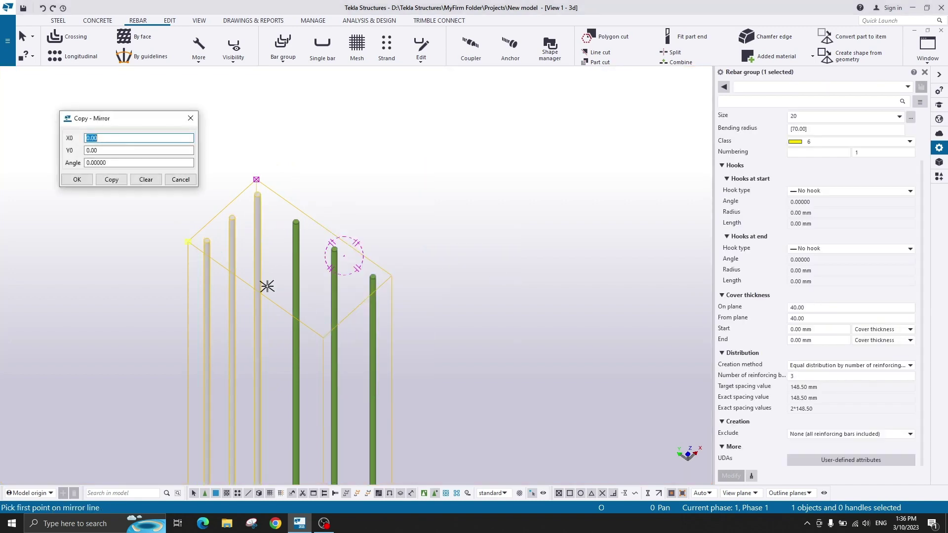
click(266, 298)
click(322, 227)
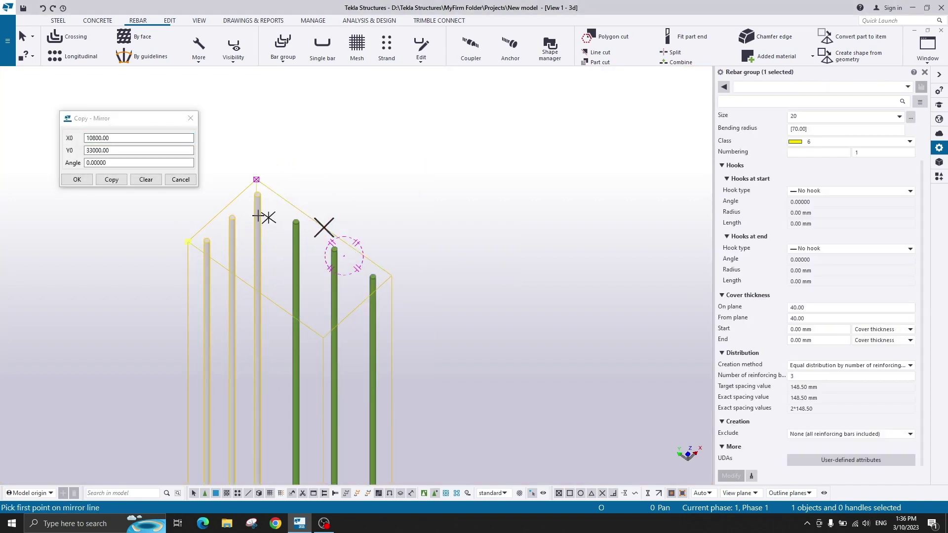
click(111, 179)
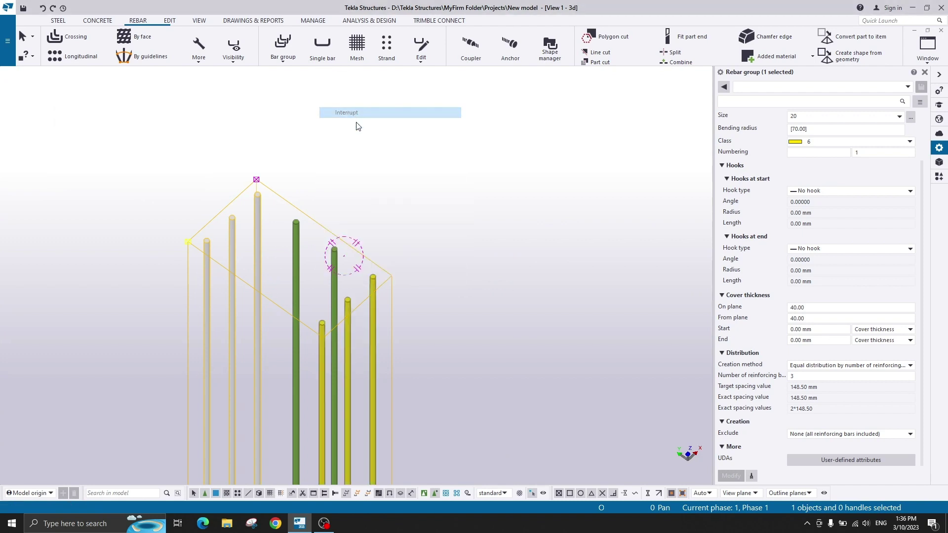
Exclude the first and last bars from the green long-side bar group.
scroll(356, 252, up, 2)
click(324, 264)
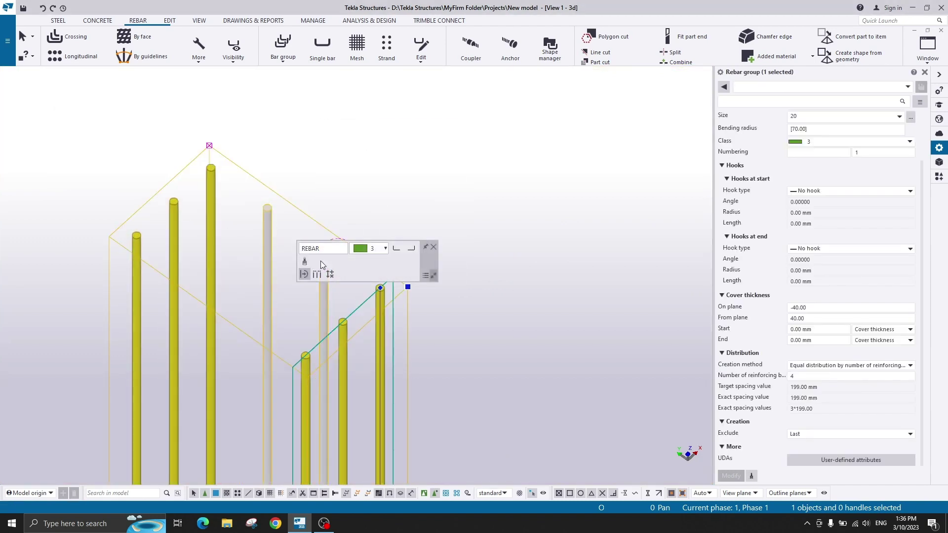
scroll(405, 182, down, 2)
middle_drag(405, 182, 320, 146)
scroll(230, 173, up, 1)
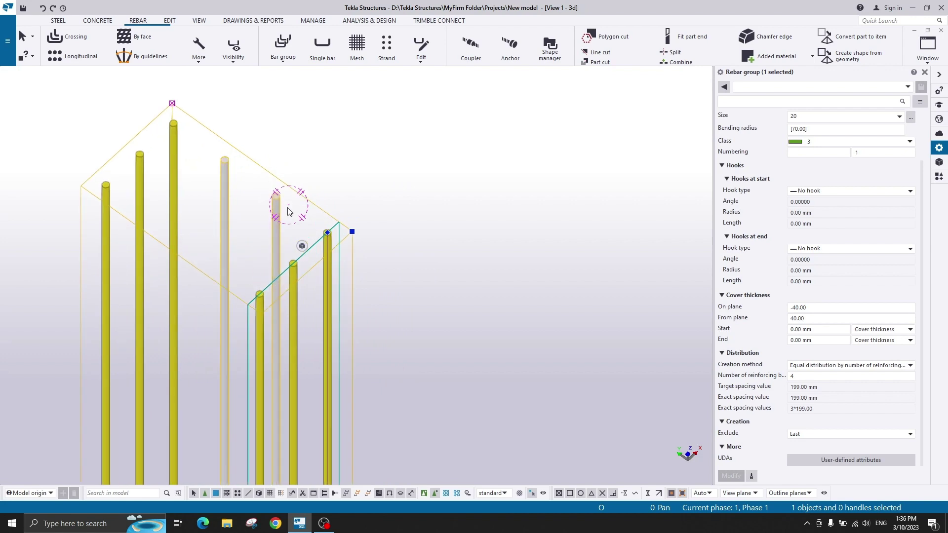
click(824, 434)
click(810, 466)
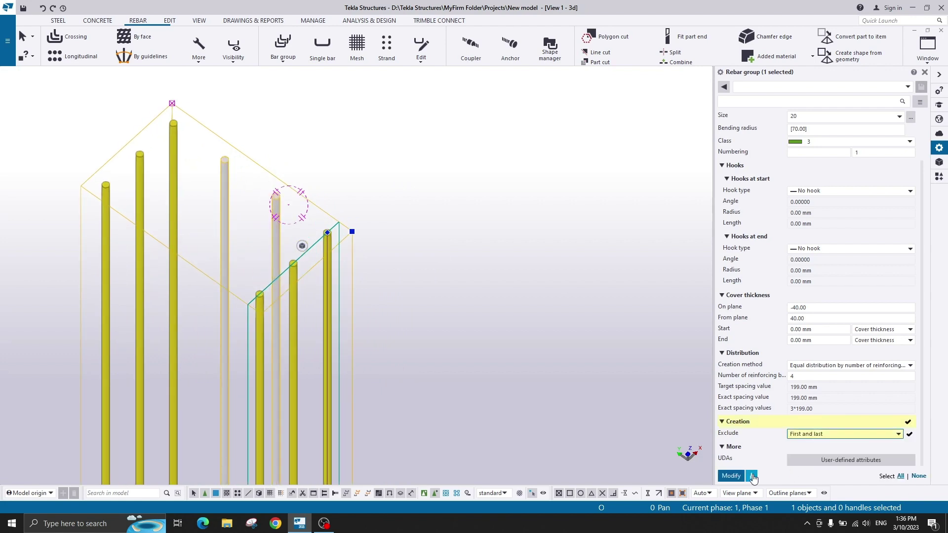
click(730, 475)
click(246, 176)
click(274, 209)
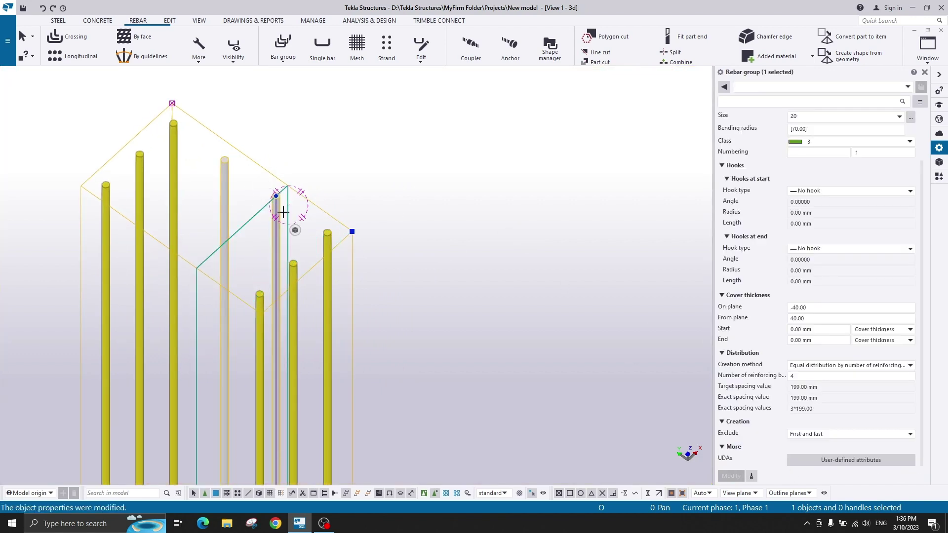
click(366, 240)
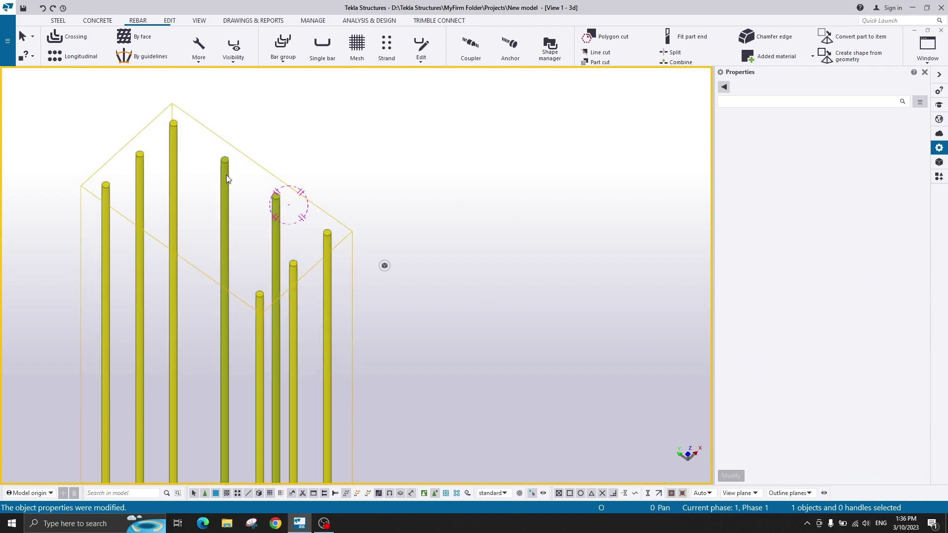
Mirror-copy the green bar group to the opposite long side, using the midpoints of the column's short top edges as the mirror line.
scroll(346, 200, down, 3)
scroll(314, 205, up, 4)
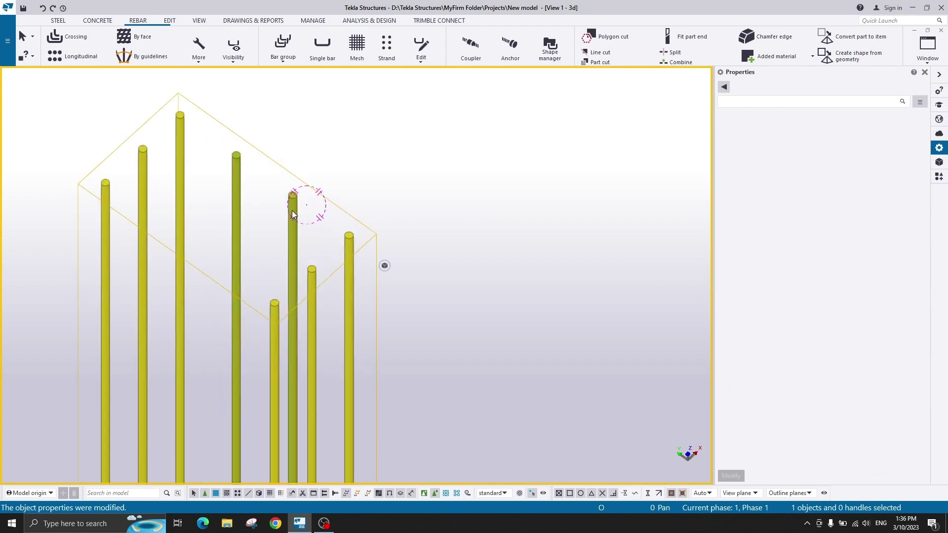
click(292, 210)
right_click(355, 149)
click(501, 239)
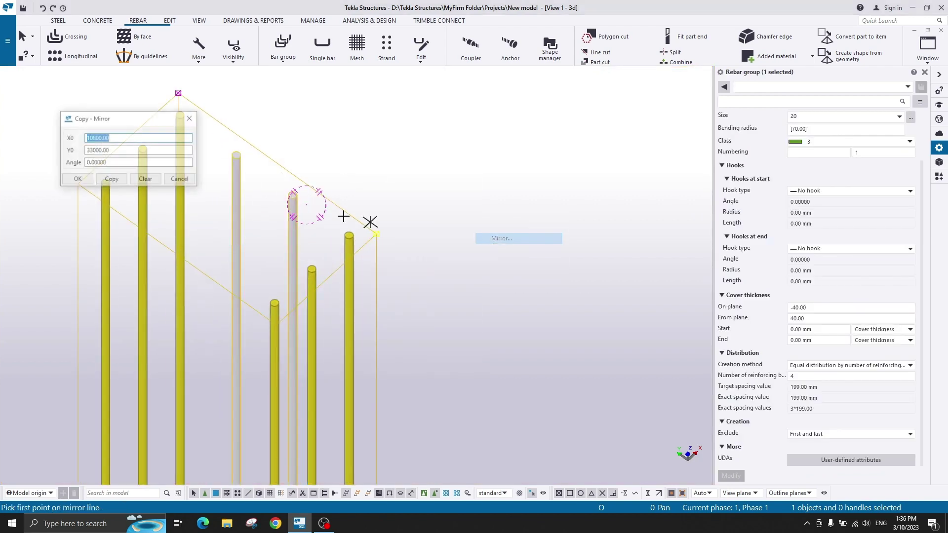
drag(138, 122, 388, 124)
click(133, 131)
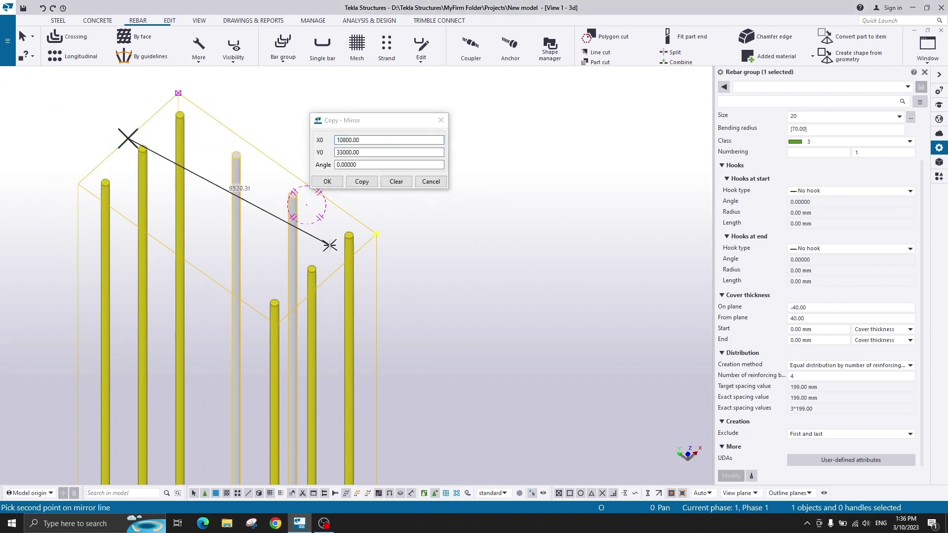
click(326, 280)
click(361, 181)
click(440, 120)
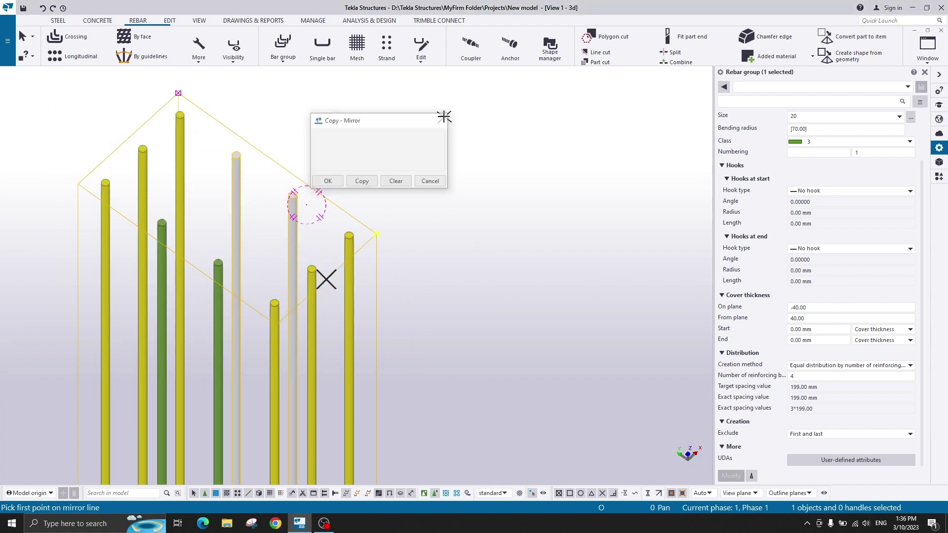
right_click(421, 97)
click(460, 103)
click(419, 101)
Examine the arrangement of the green and yellow bar groups around the whole column.
click(292, 210)
click(387, 182)
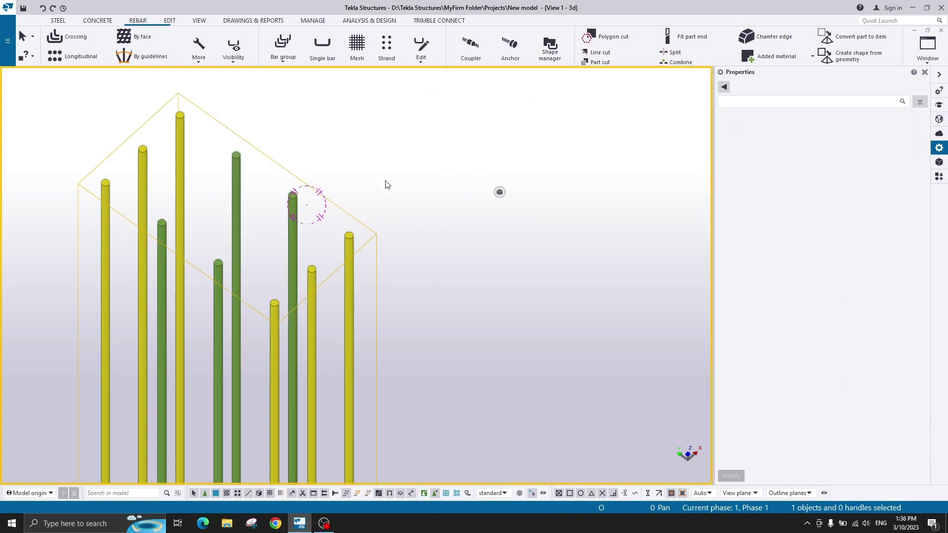
scroll(387, 203, down, 3)
ctrl+middle_drag(386, 202, 316, 217)
click(312, 217)
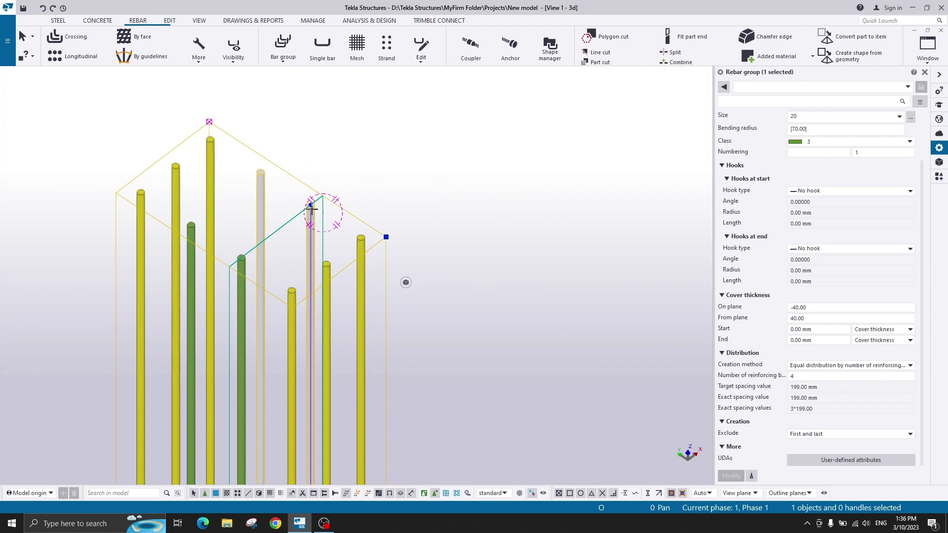
right_click(301, 146)
click(320, 153)
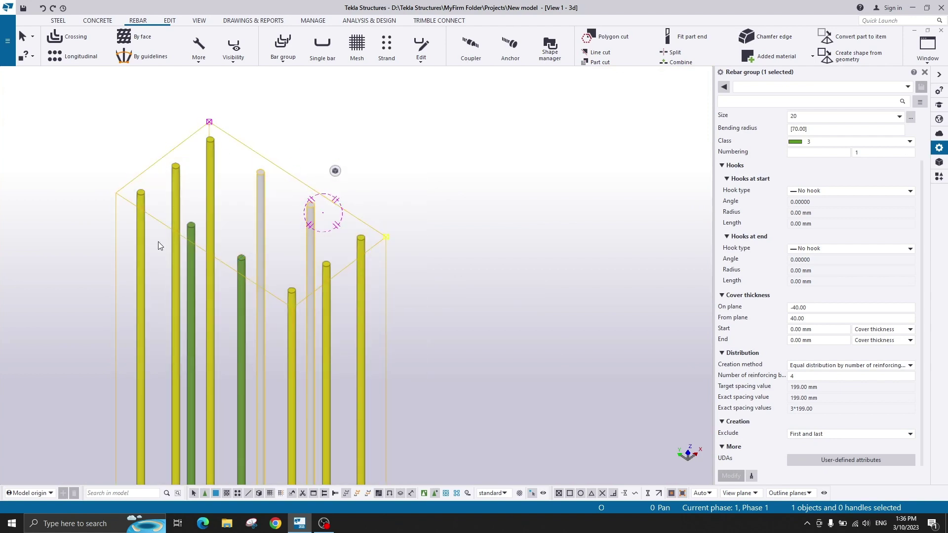
ctrl+middle_drag(316, 121, 362, 270)
ctrl+middle_drag(299, 239, 271, 207)
right_click(308, 166)
click(422, 268)
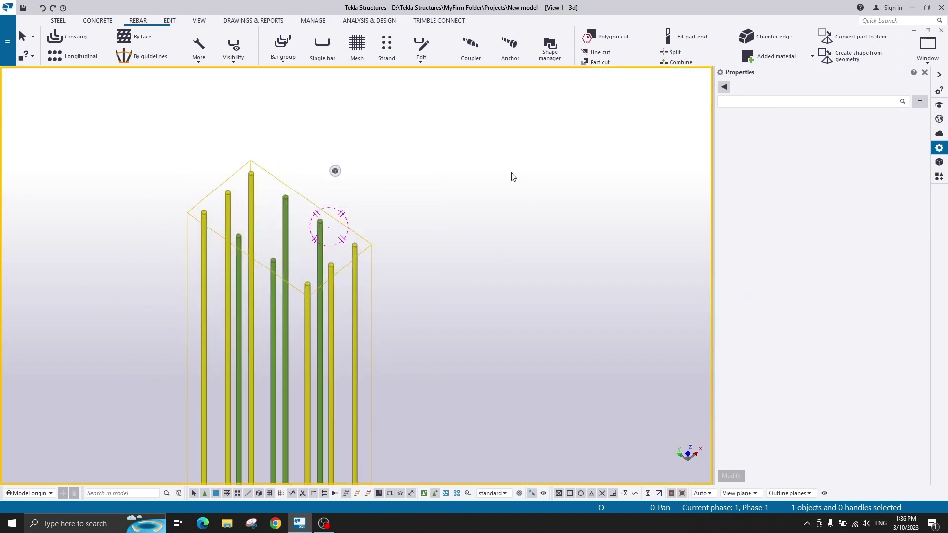
Find the footing below the column and select its MAIN BAR group to inspect the bar shape and hooks.
scroll(436, 316, down, 4)
middle_drag(448, 353, 350, 235)
scroll(414, 330, down, 2)
middle_drag(419, 336, 248, 152)
middle_drag(486, 441, 344, 302)
scroll(331, 304, up, 4)
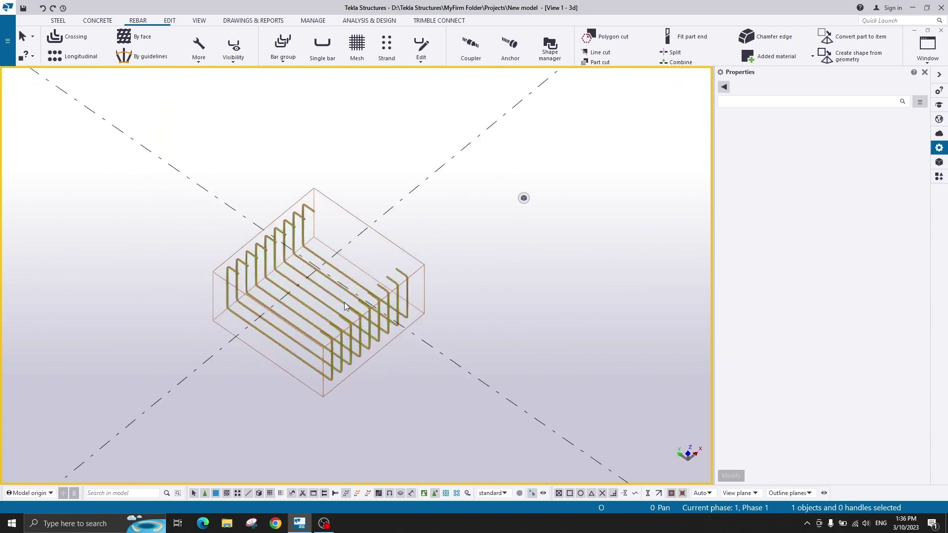
key(v)
middle_drag(289, 329, 269, 202)
click(301, 255)
scroll(182, 175, up, 2)
click(223, 181)
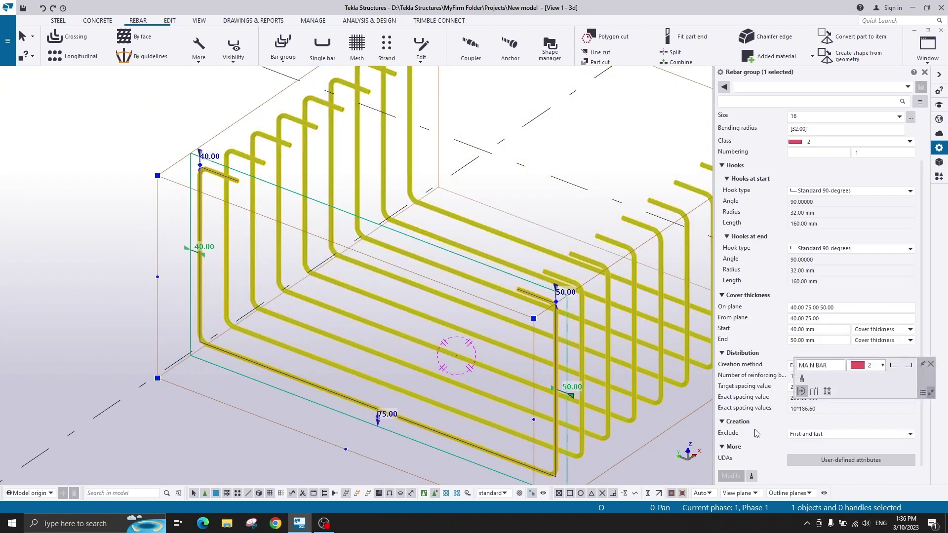
scroll(374, 270, down, 5)
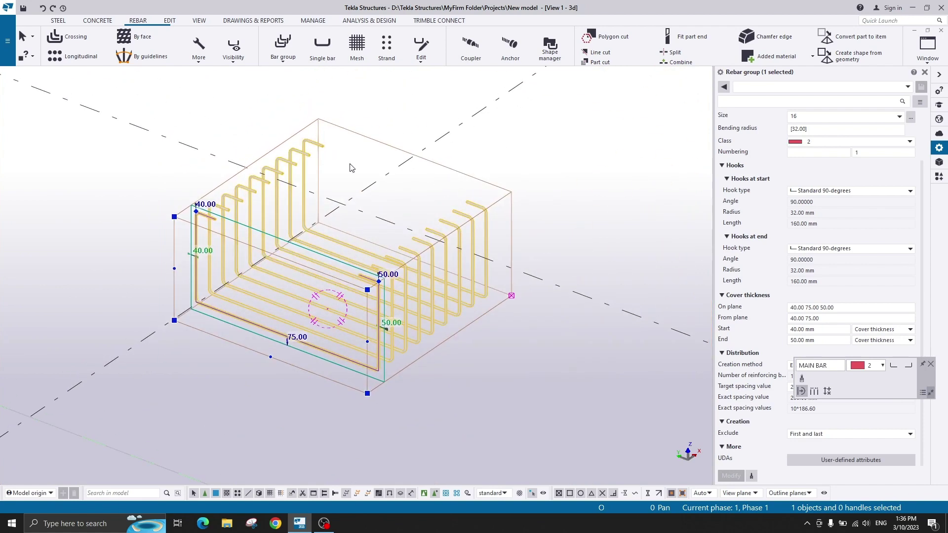
scroll(211, 216, up, 3)
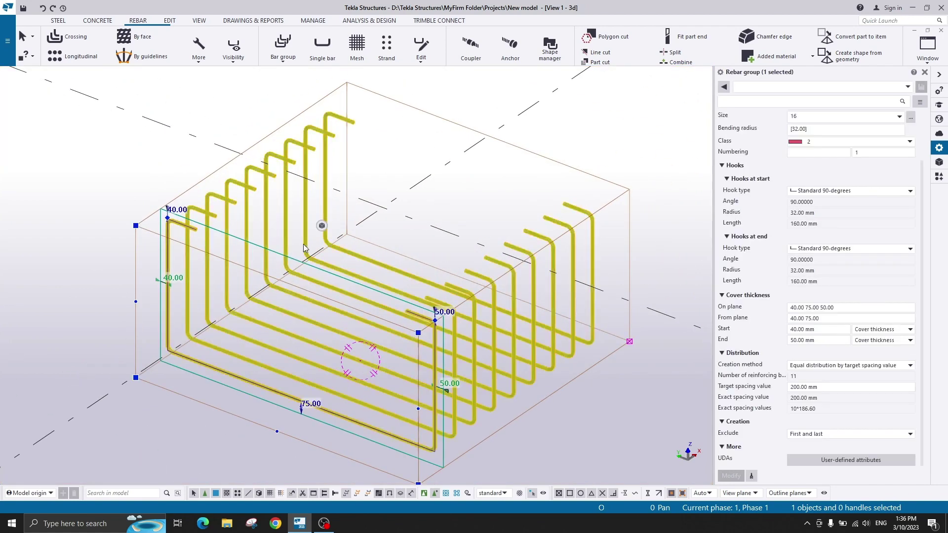
Set both the start and end hooks of the footing's main bar group to No hook.
drag(417, 247, 592, 108)
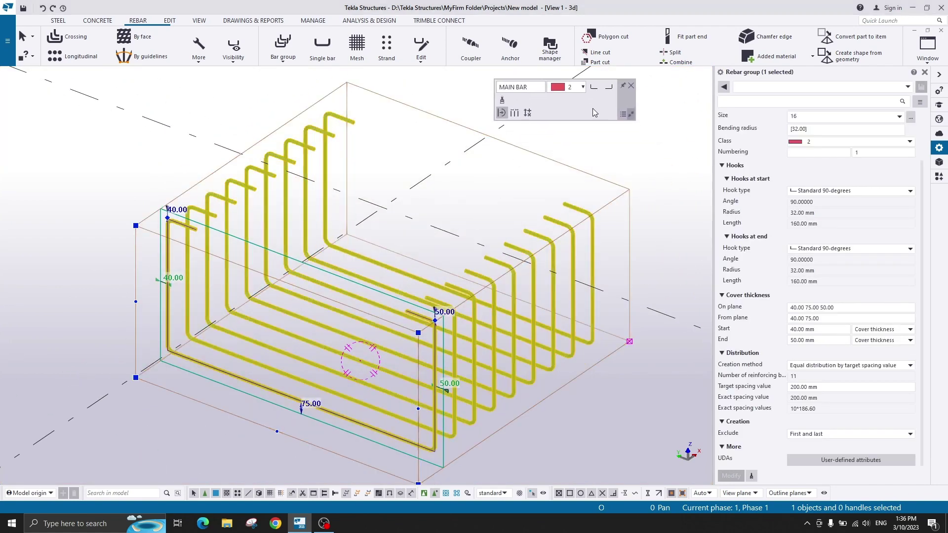
scroll(463, 190, down, 2)
middle_drag(464, 189, 425, 216)
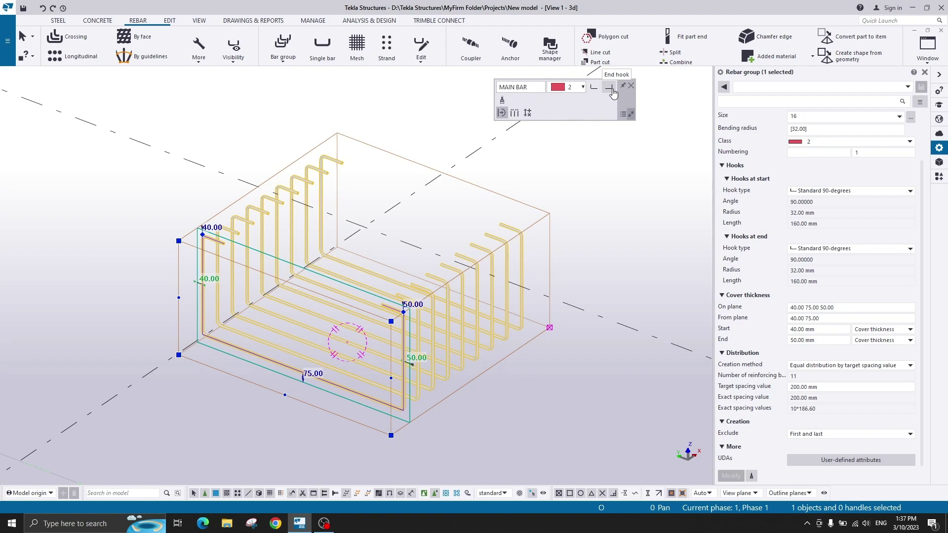
click(869, 191)
click(815, 200)
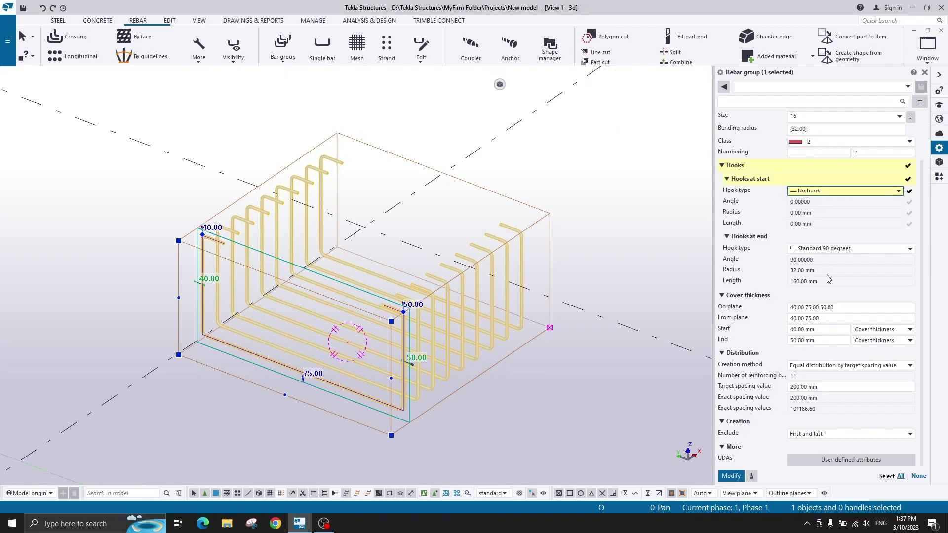
click(805, 253)
click(815, 259)
click(730, 476)
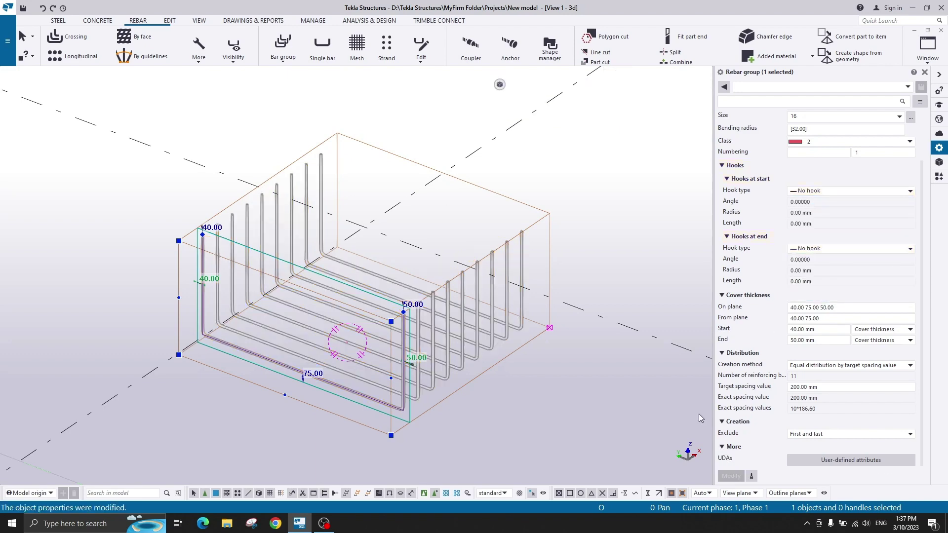
Give the footing's main bar group a Standard 90-degrees start hook and a Standard 135-degrees end hook.
click(528, 242)
click(518, 268)
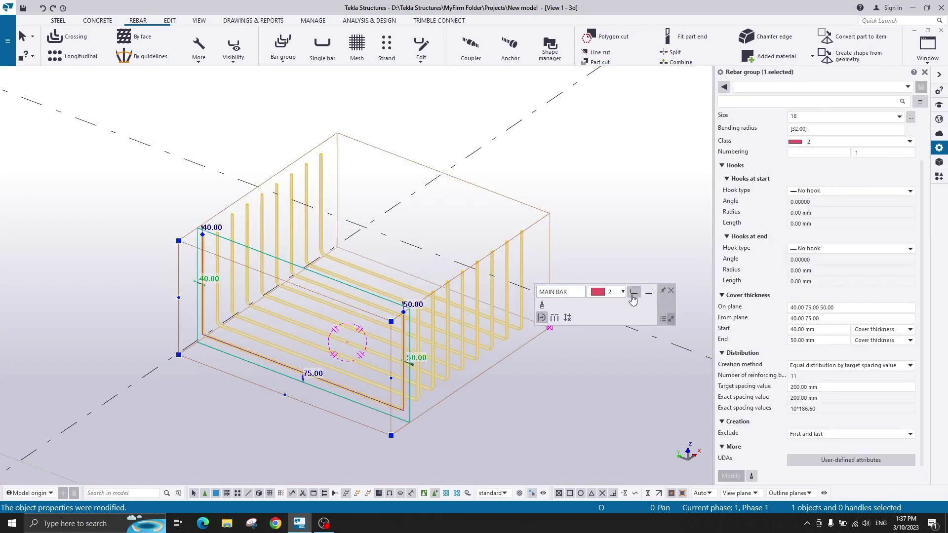
click(633, 296)
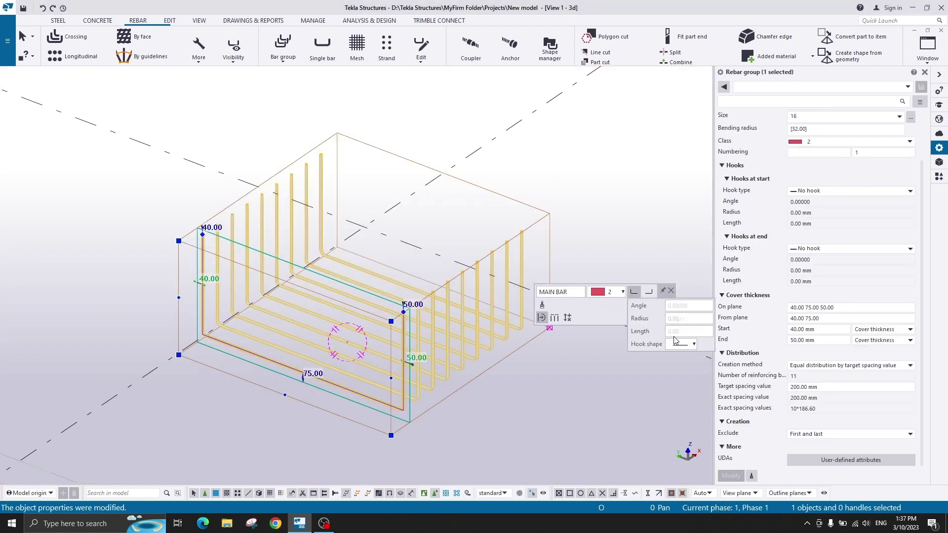
click(689, 344)
click(696, 363)
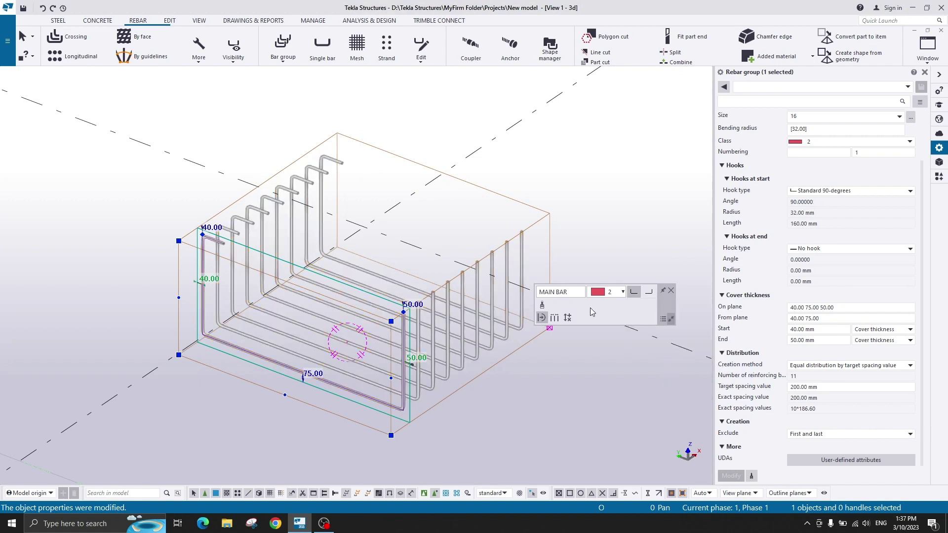
click(649, 294)
click(696, 343)
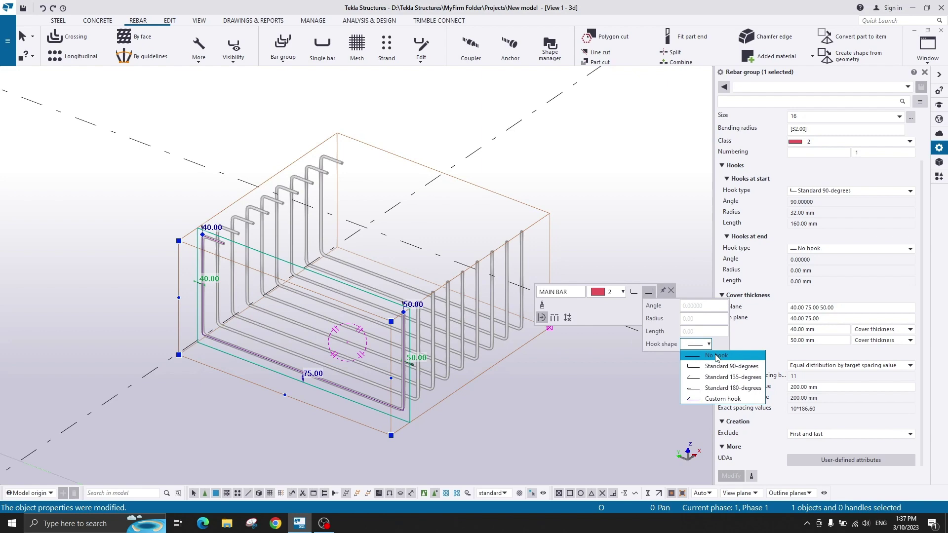
click(730, 377)
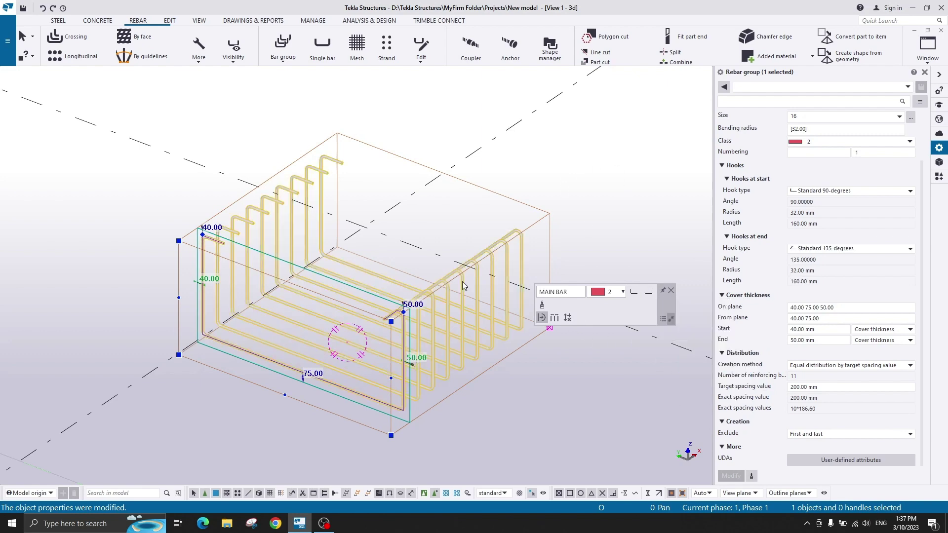
Examine the hook shapes at both ends of the footing's main bar group.
ctrl+middle_drag(464, 281, 549, 186)
click(549, 186)
scroll(471, 260, up, 2)
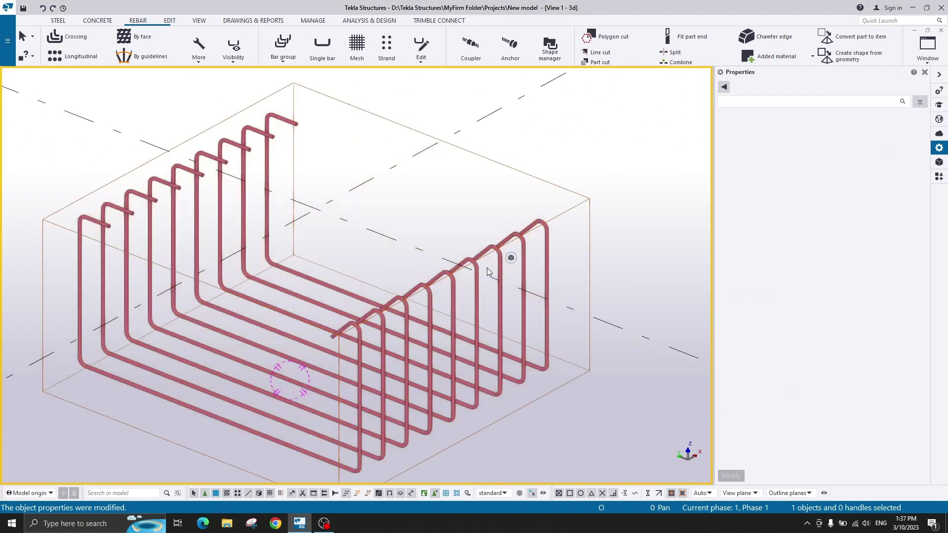
click(496, 287)
scroll(497, 288, down, 2)
middle_drag(457, 294, 424, 219)
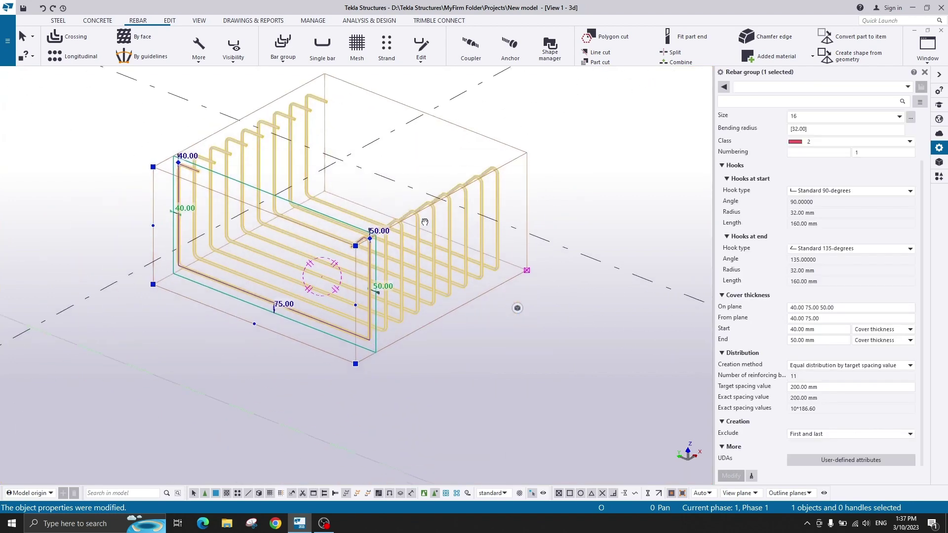
Switch off direct modification for the footing's main bar group and clear the selection.
click(518, 311)
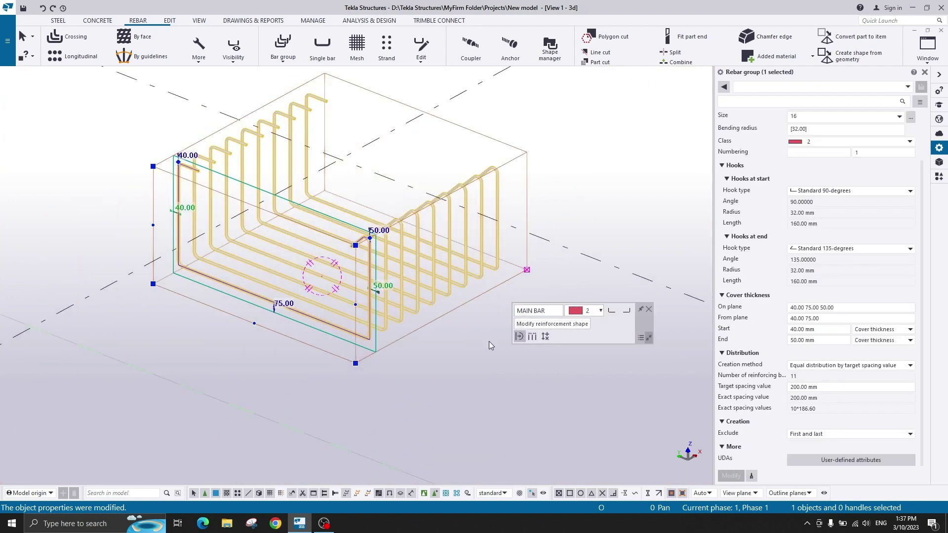
scroll(184, 159, up, 2)
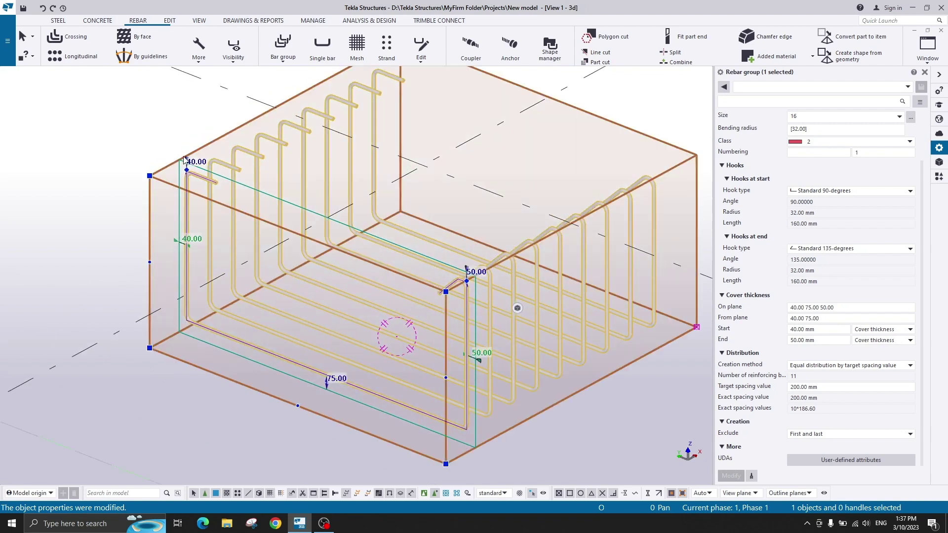
click(533, 494)
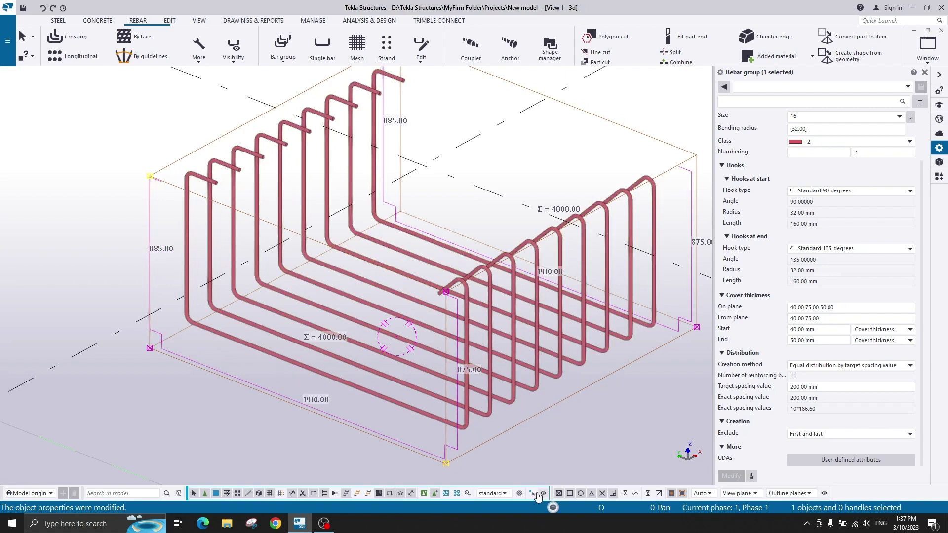
scroll(523, 351, down, 1)
middle_drag(523, 352, 474, 304)
click(607, 398)
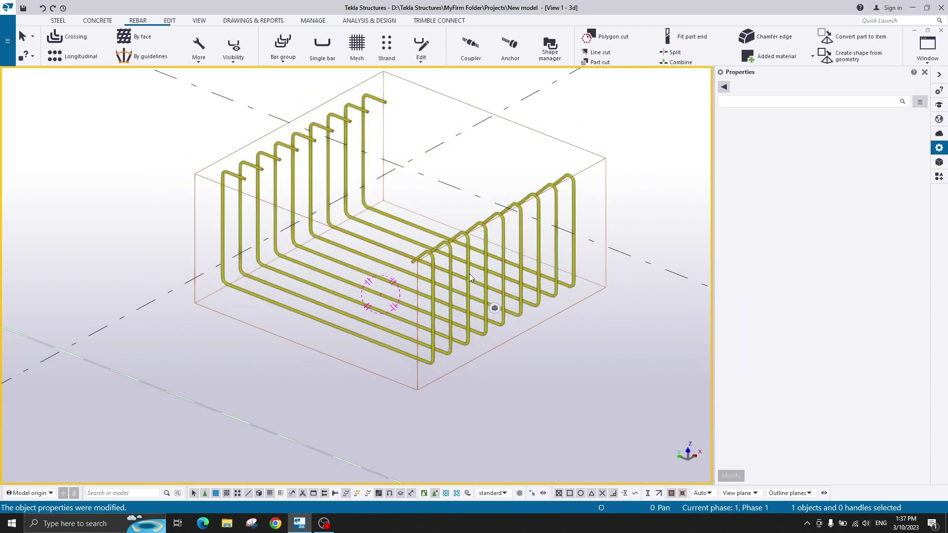
Reselect the footing's main bar group and examine its bars and dimensions without the modification handles.
click(450, 265)
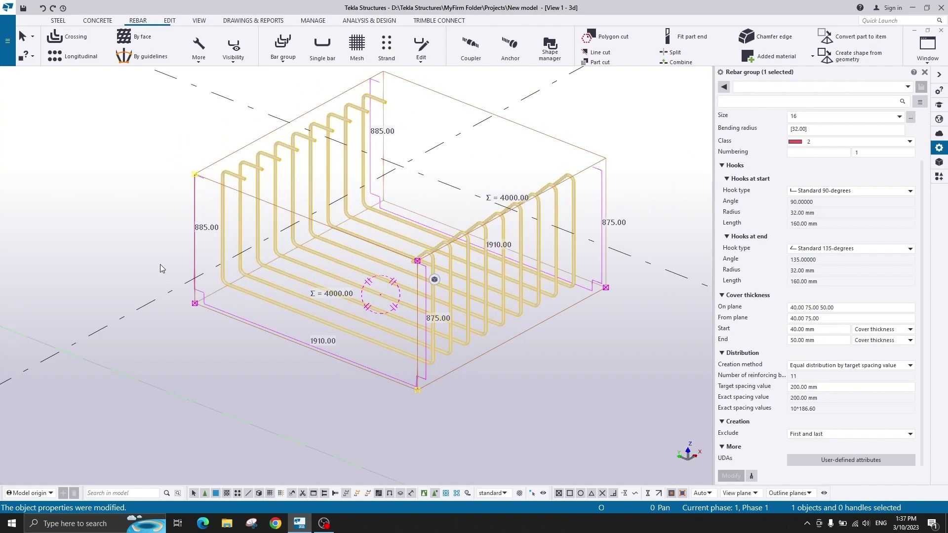
scroll(205, 178, up, 6)
scroll(197, 168, down, 5)
middle_drag(248, 233, 197, 228)
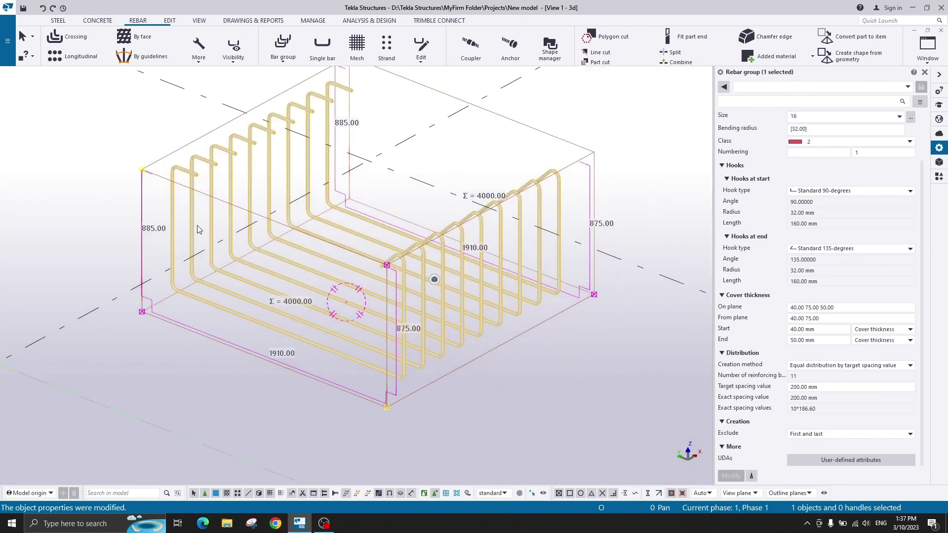
scroll(214, 244, up, 2)
scroll(223, 237, down, 3)
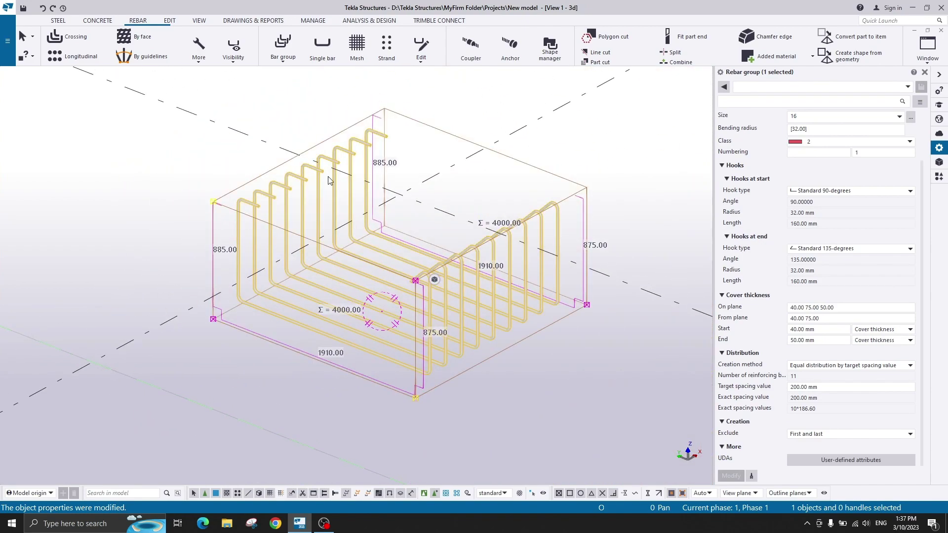
scroll(248, 210, up, 4)
scroll(261, 266, down, 3)
scroll(280, 254, up, 2)
click(165, 169)
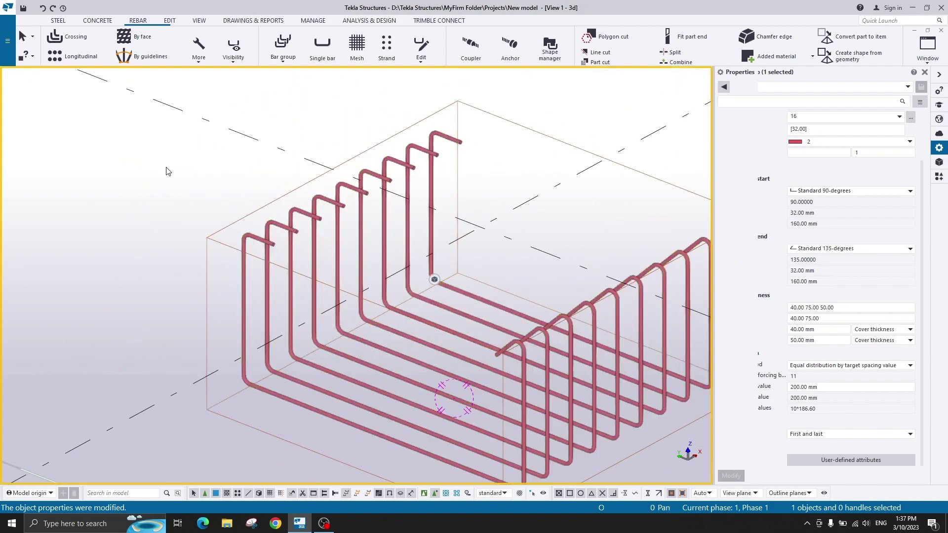
scroll(268, 239, up, 2)
click(268, 239)
scroll(325, 300, down, 3)
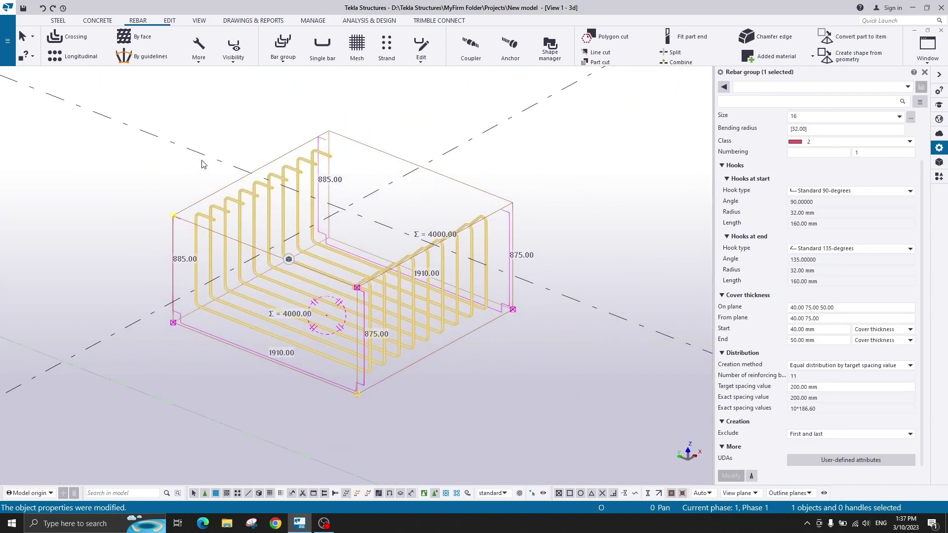
Turn direct modification back on and select the footing's main bar group to display its shape handles.
click(532, 493)
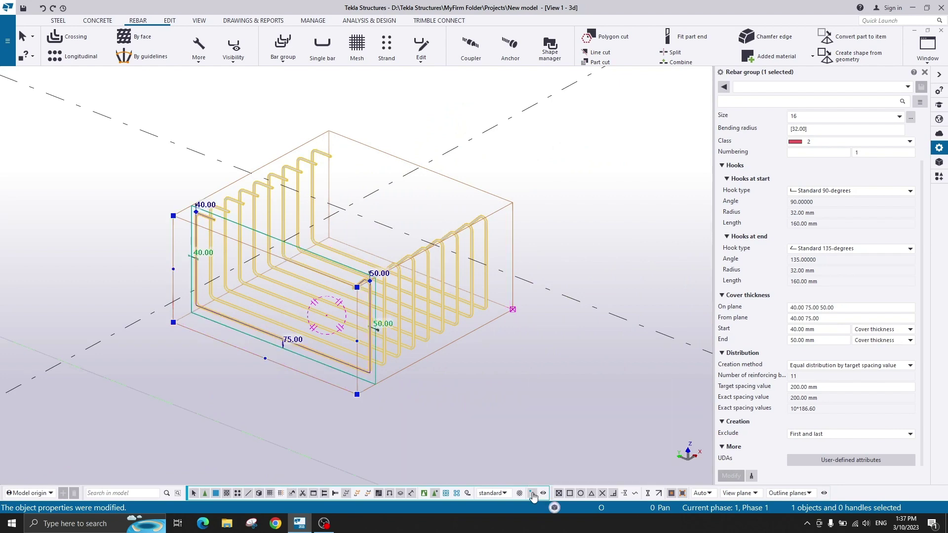
click(493, 126)
scroll(457, 144, up, 2)
middle_drag(262, 181, 458, 143)
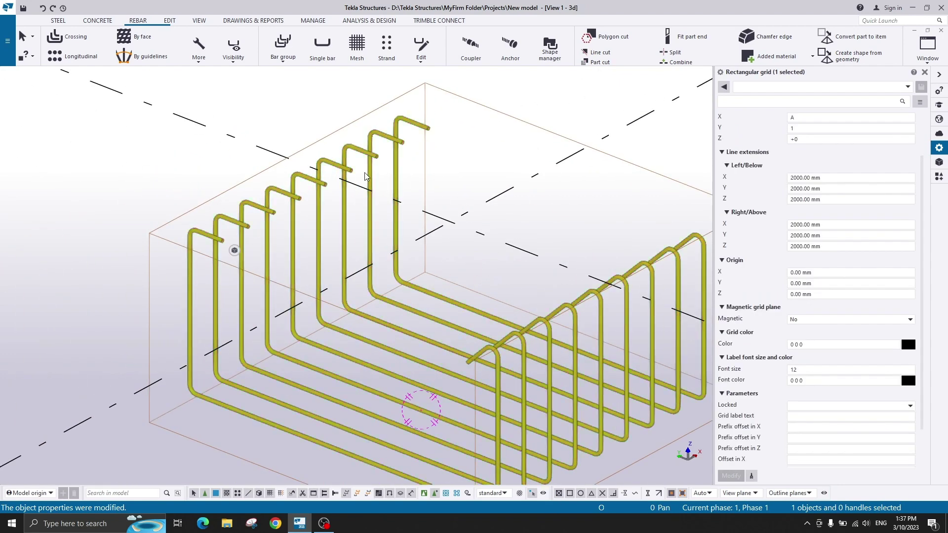
click(335, 170)
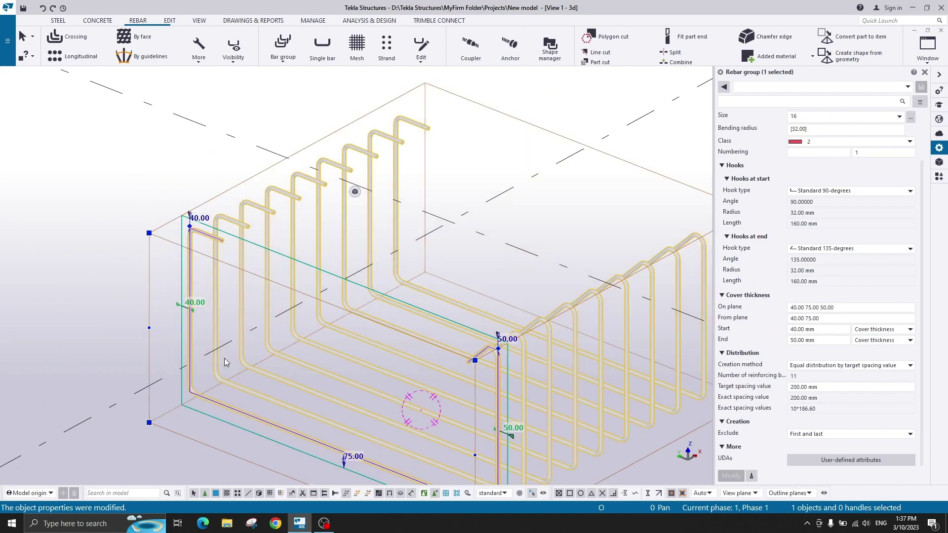
Stretch the main bars' start leg upward about 450 mm by moving its upper corner handle.
middle_drag(163, 201, 155, 134)
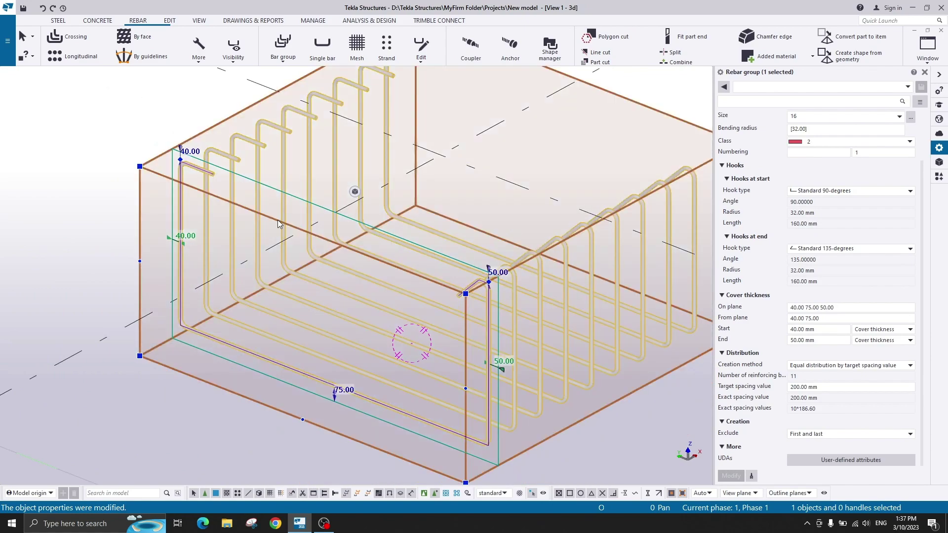
middle_drag(161, 166, 159, 192)
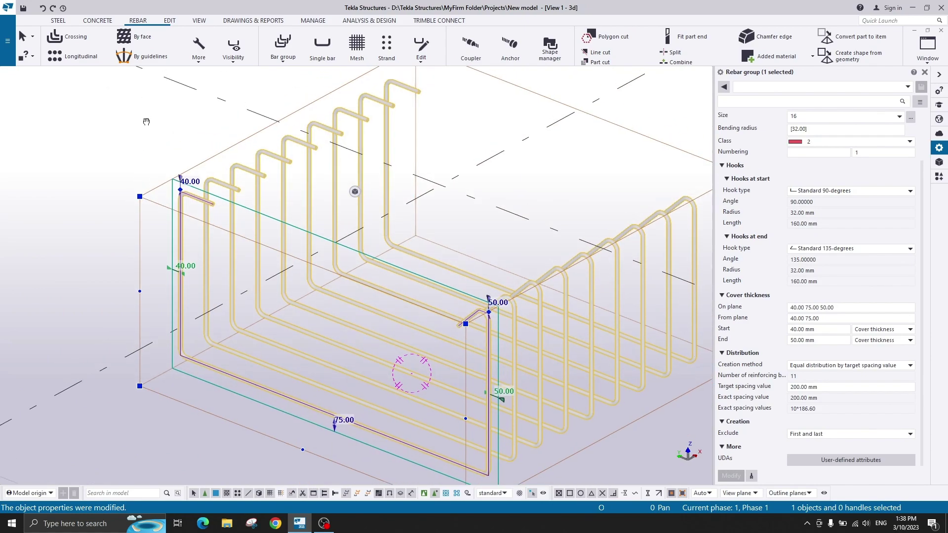
middle_drag(143, 141, 150, 171)
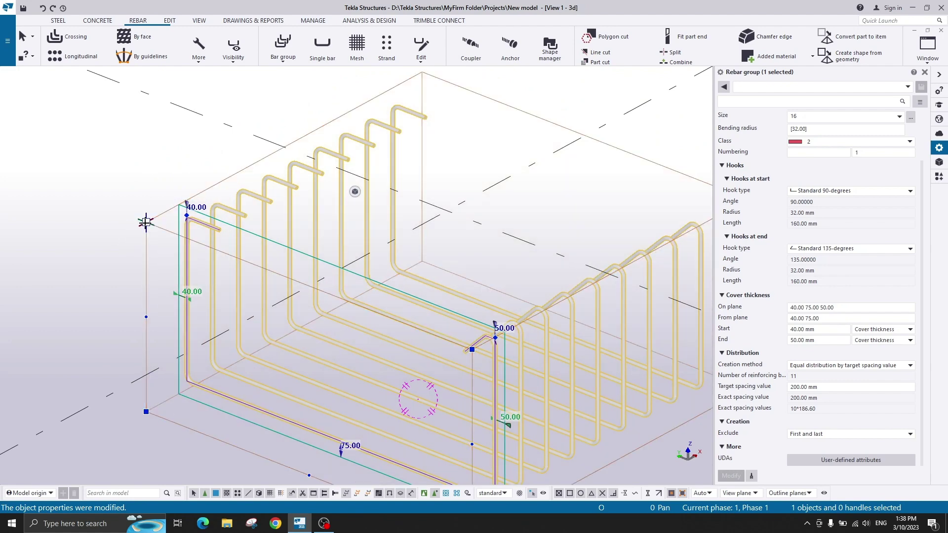
click(146, 221)
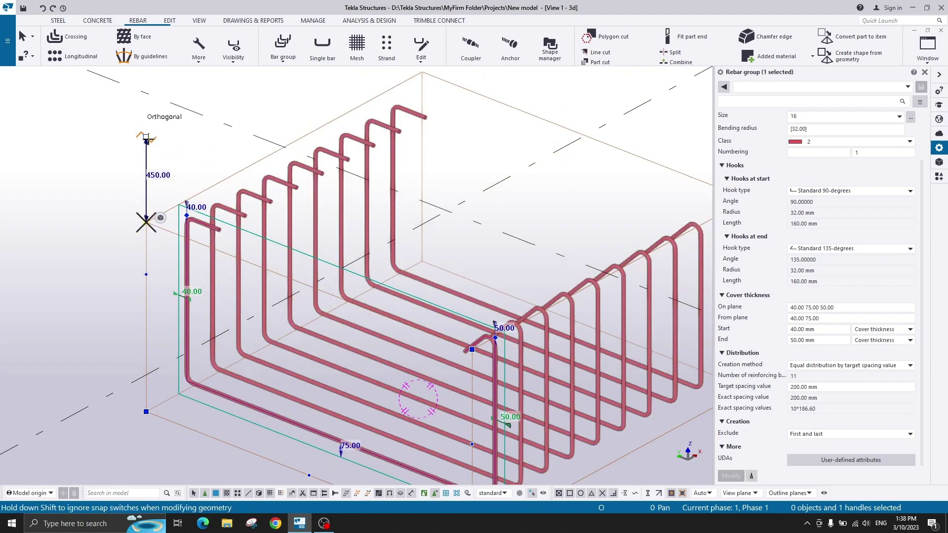
drag(143, 190, 141, 127)
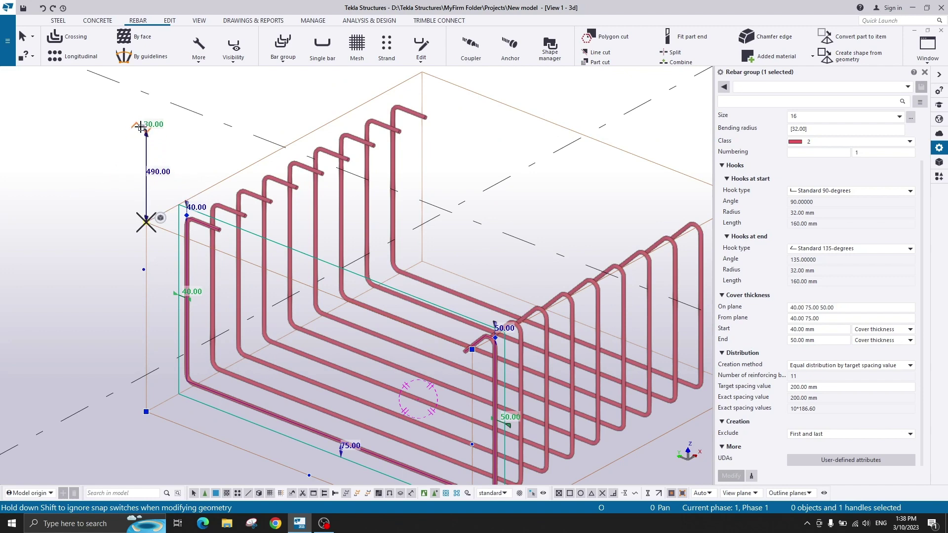
drag(292, 229, 197, 147)
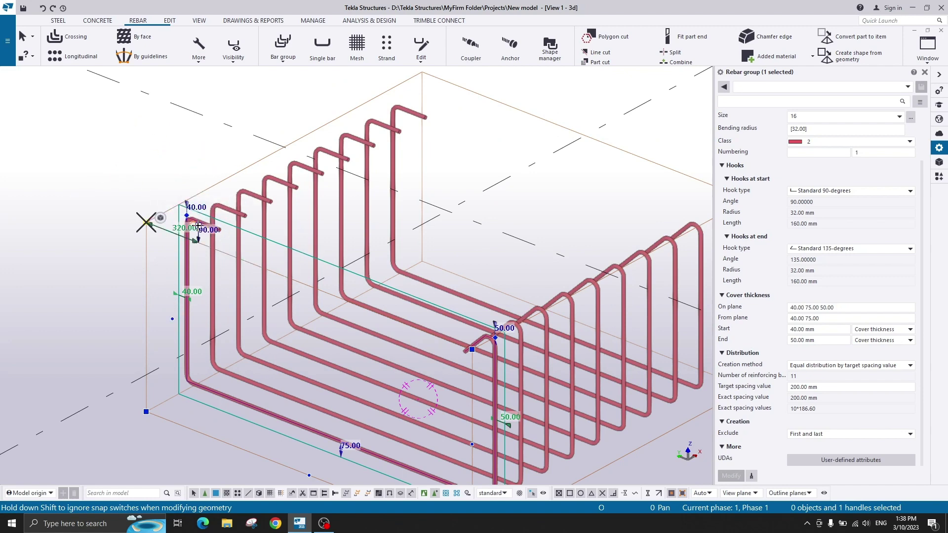
drag(138, 135, 139, 136)
click(191, 161)
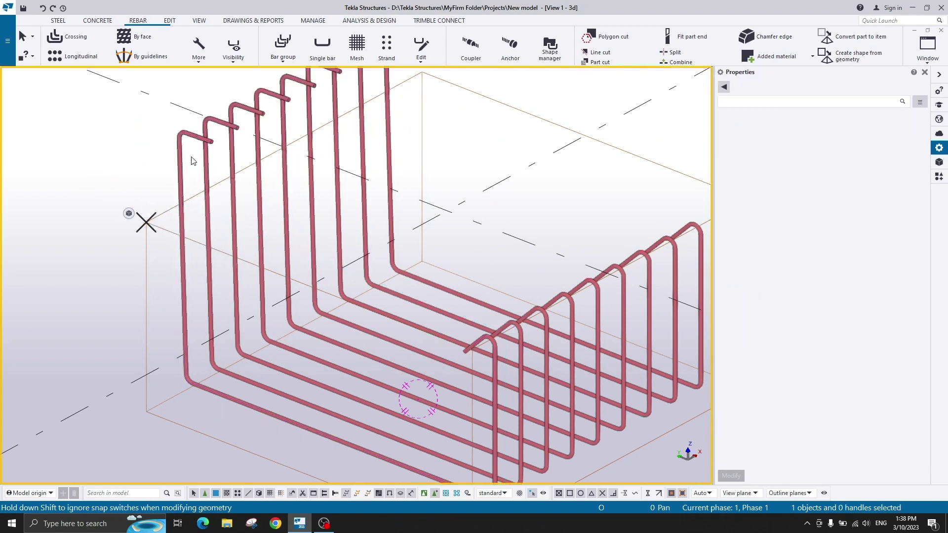
Undo the upward stretch of the main bars' start leg.
scroll(191, 163, down, 2)
ctrl+middle_drag(192, 163, 324, 287)
key(ctrl+z)
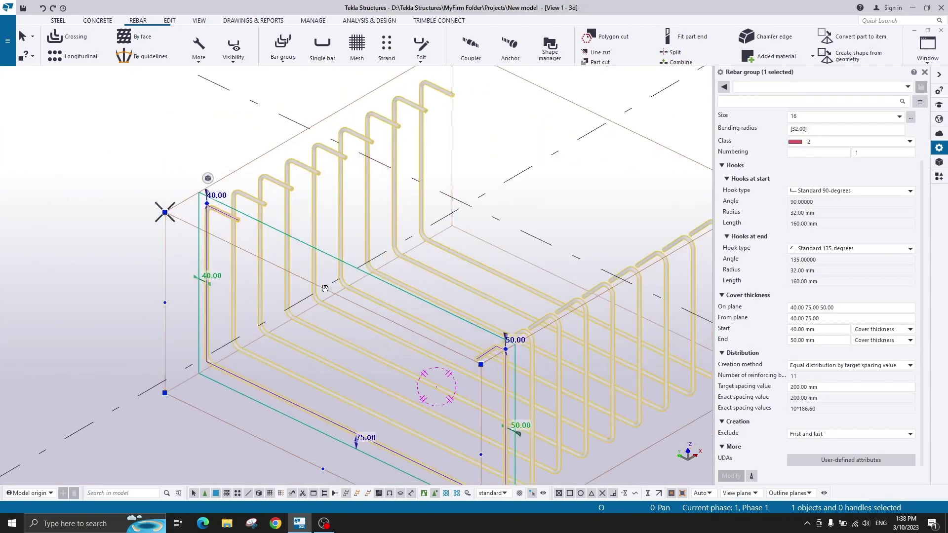
Bend the main bars' start leg outward from its midpoint handle, and undo the bend.
middle_drag(219, 294, 232, 217)
scroll(233, 217, up, 2)
drag(168, 228, 94, 258)
scroll(235, 255, down, 1)
ctrl+middle_drag(235, 255, 273, 244)
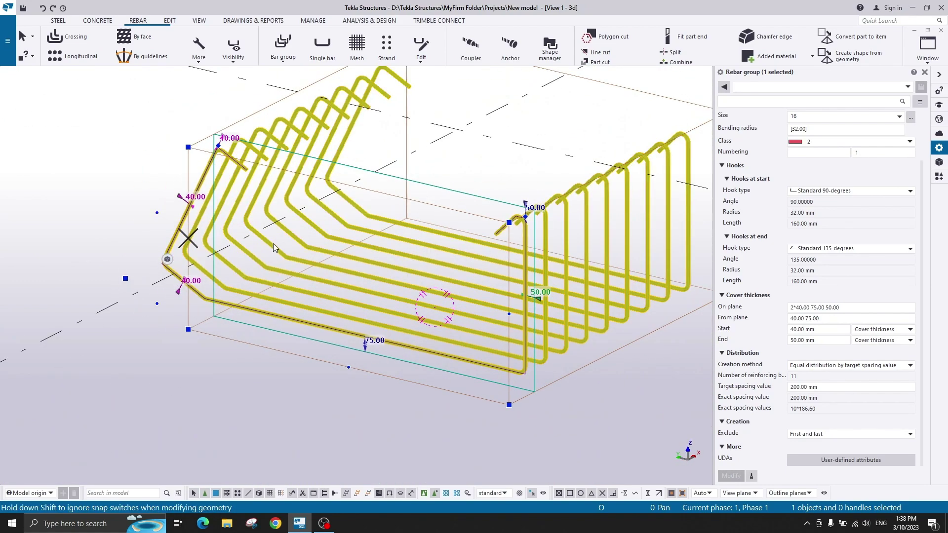
key(ctrl+z)
Add an intermediate shape point on the main bars' start leg about 180 mm above its midpoint, and undo it.
scroll(307, 309, down, 2)
click(280, 349)
scroll(228, 264, up, 4)
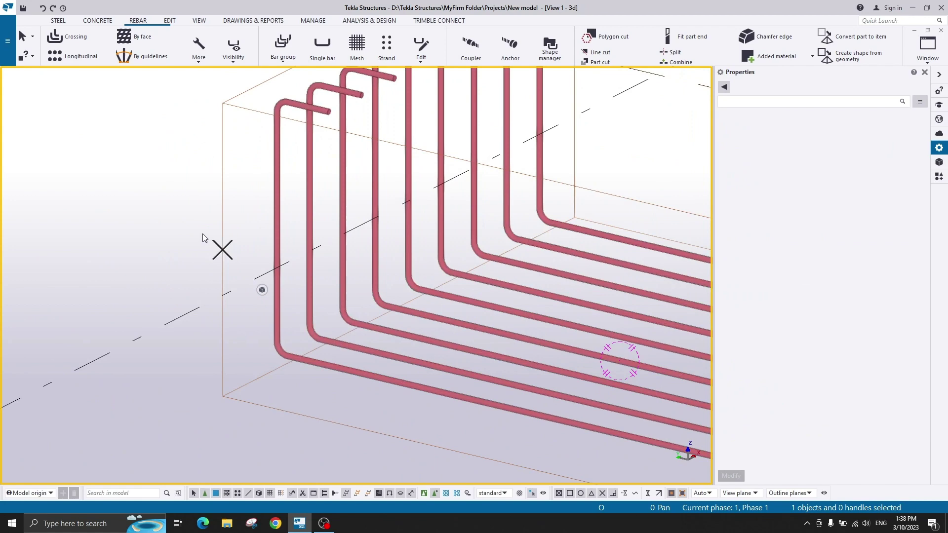
click(278, 210)
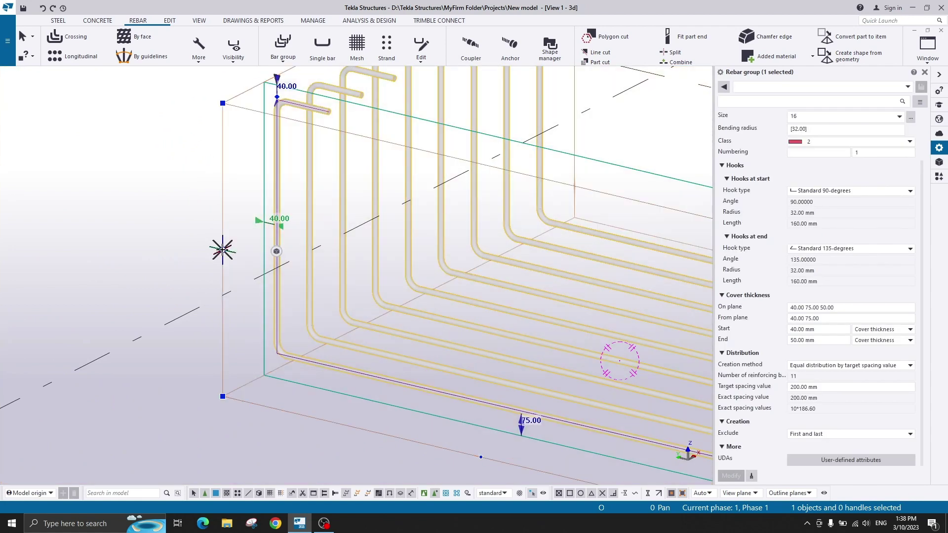
drag(222, 251, 222, 273)
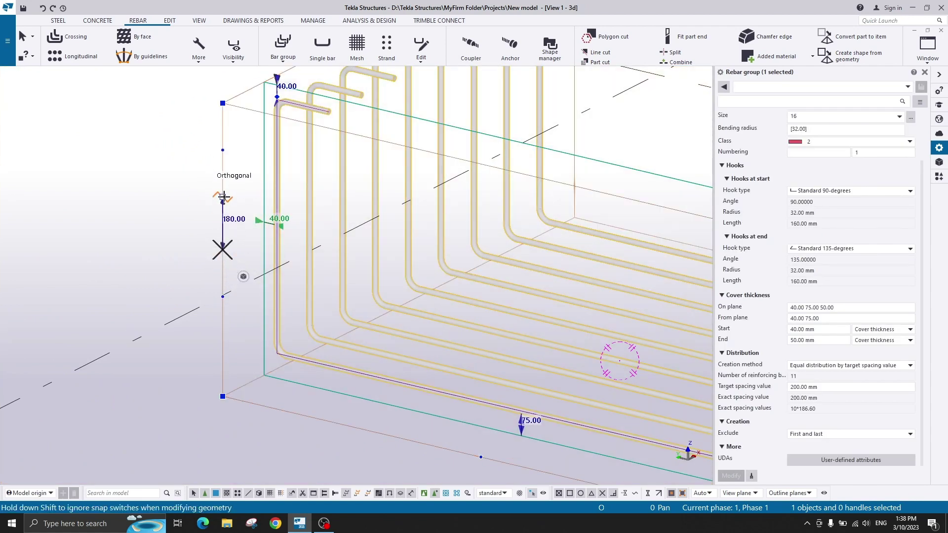
drag(223, 195, 223, 194)
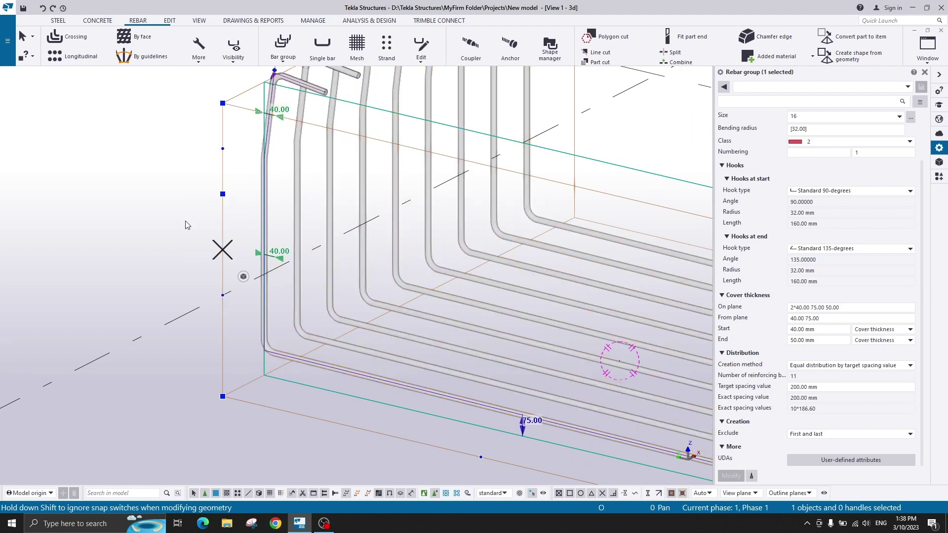
key(ctrl+z)
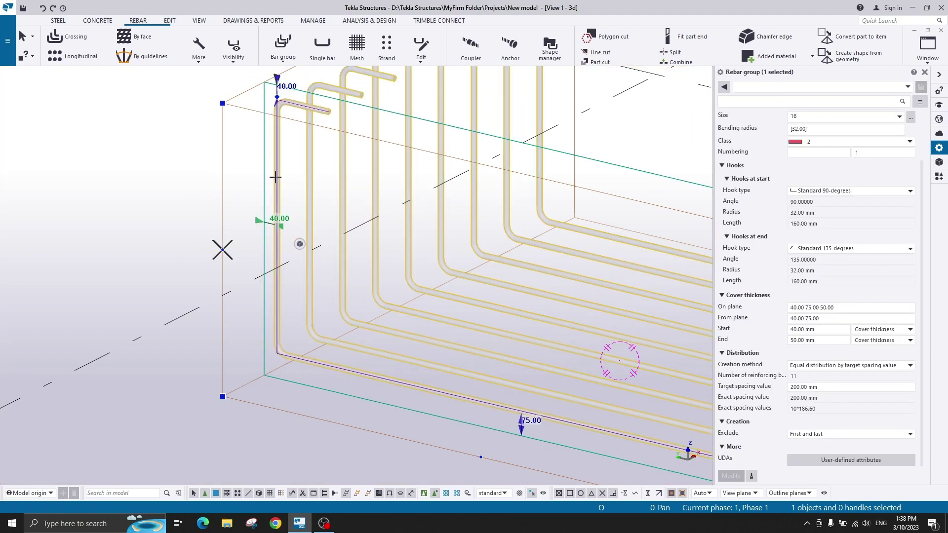
Add an intermediate point just above the start leg's midpoint on the main bars, and undo it.
drag(223, 250, 220, 229)
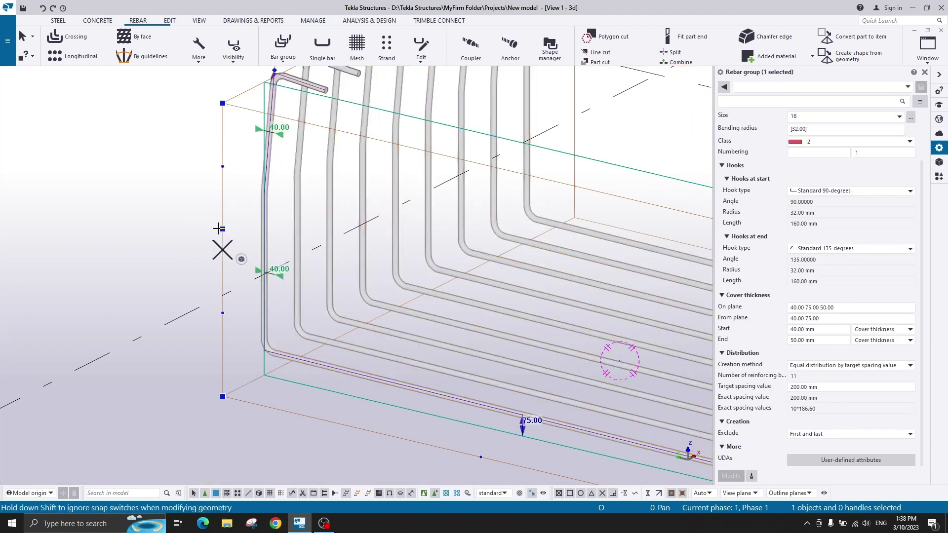
click(277, 170)
scroll(286, 200, down, 1)
key(ctrl+z)
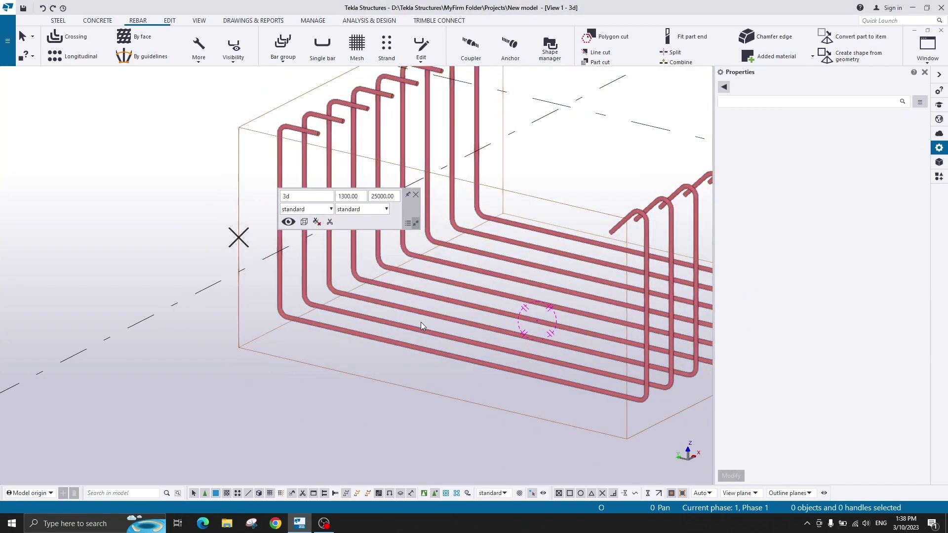
Add an intermediate shape point near the midpoint of the main bars' bottom leg, keeping it on the footing's lower edge.
middle_drag(442, 353, 315, 276)
click(315, 276)
click(305, 316)
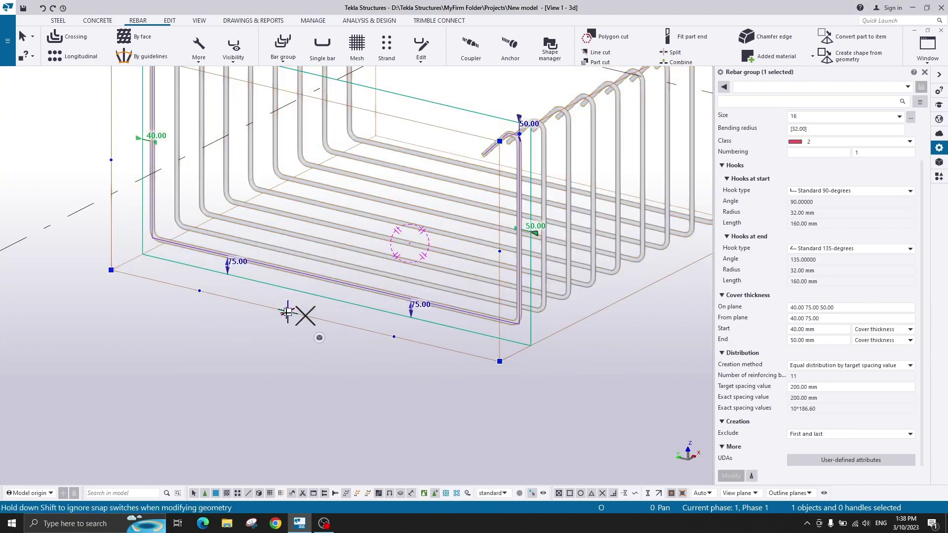
click(279, 354)
scroll(294, 315, up, 1)
click(351, 269)
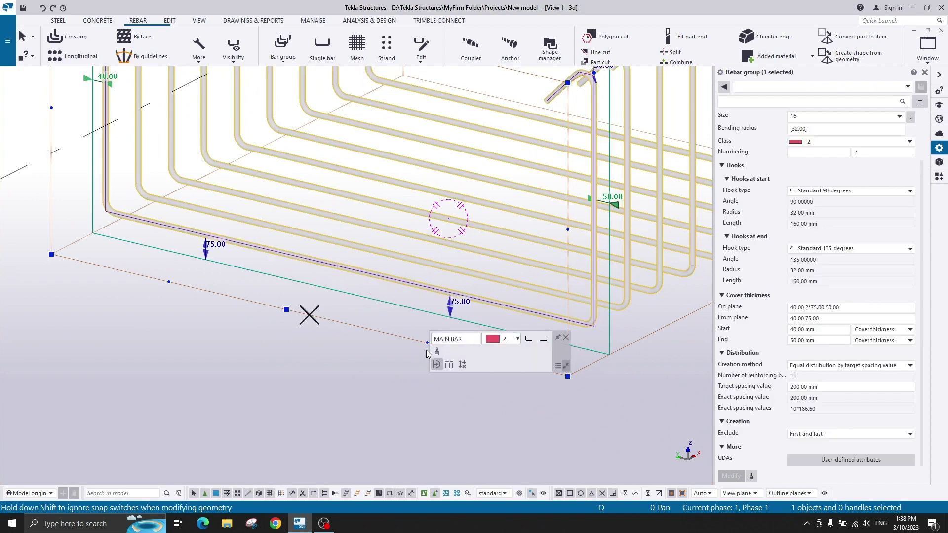
Try reshaping the main bars' bottom leg by moving its intermediate and midpoint handles, and undo those moves.
middle_drag(440, 345, 406, 341)
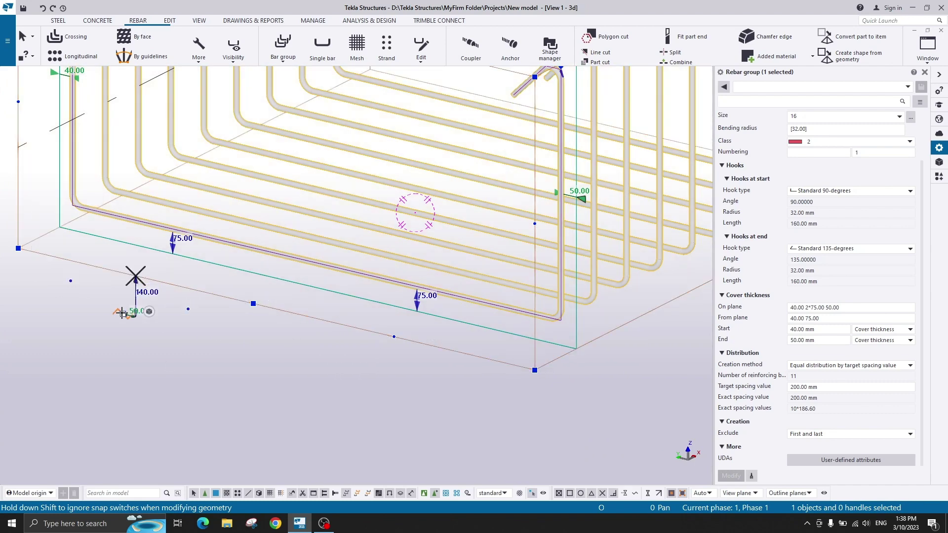
drag(122, 313, 123, 314)
drag(254, 304, 262, 282)
drag(397, 326, 388, 353)
click(354, 366)
scroll(354, 366, down, 2)
ctrl+middle_drag(353, 367, 381, 363)
key(ctrl+z)
key(ctrl+z)
key(ctrl+z)
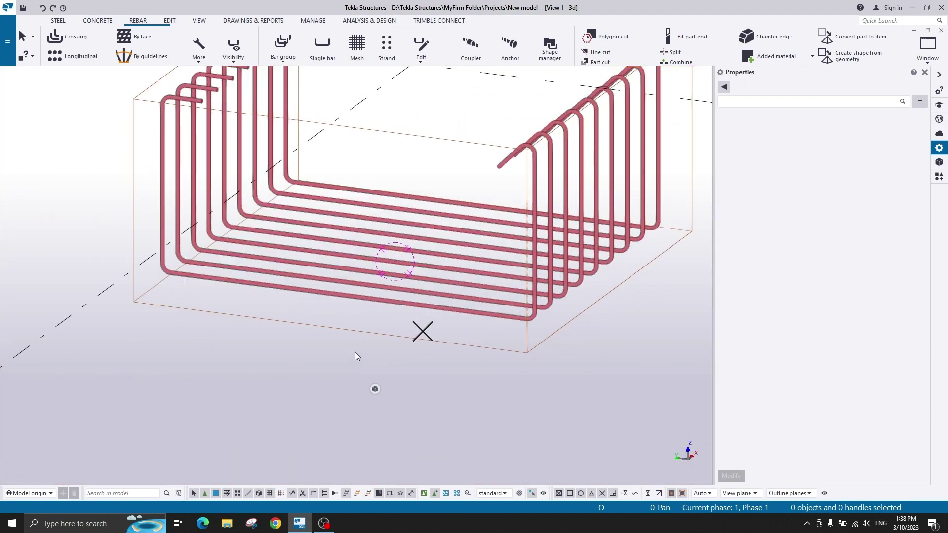
Select the footing's main bar group and switch its direct modification to bar distribution.
click(327, 291)
ctrl+middle_drag(365, 342, 241, 274)
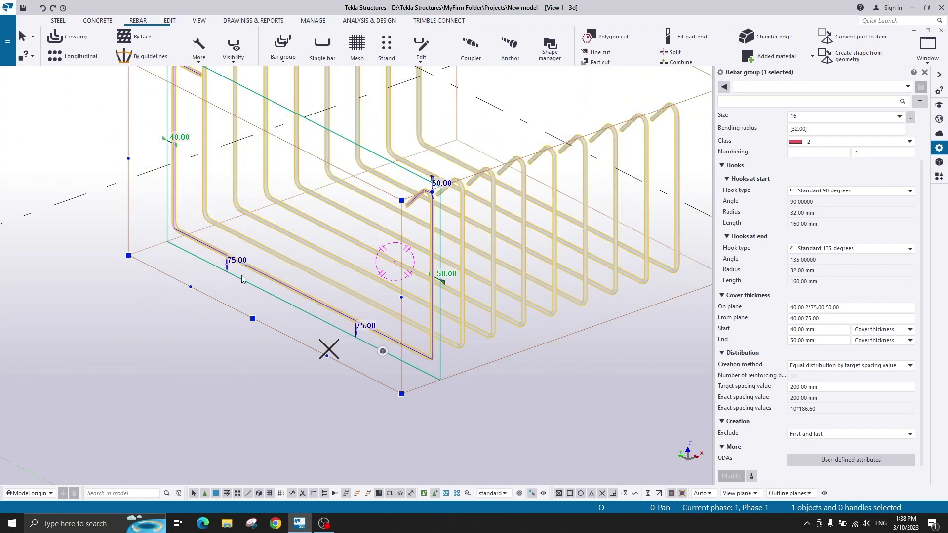
middle_drag(523, 330, 365, 302)
scroll(366, 302, up, 4)
scroll(405, 295, down, 3)
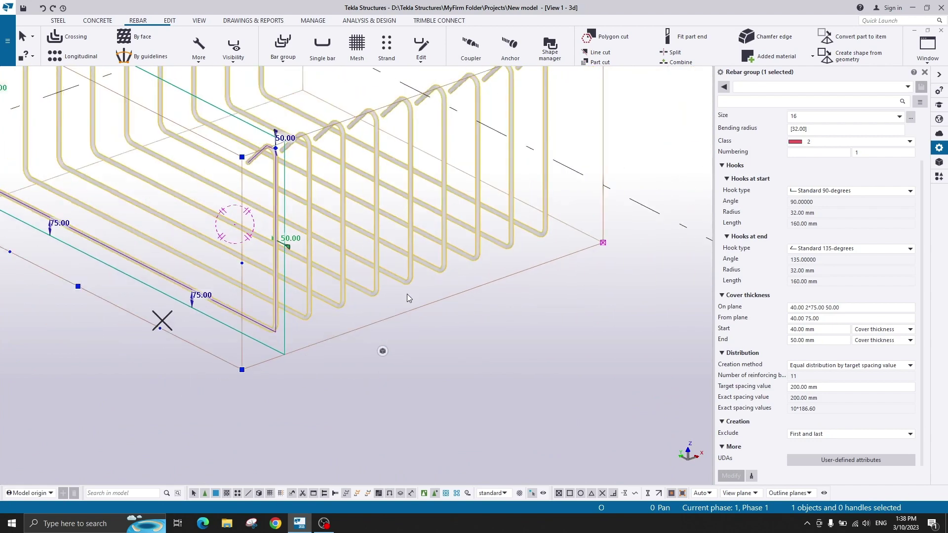
click(508, 335)
click(440, 244)
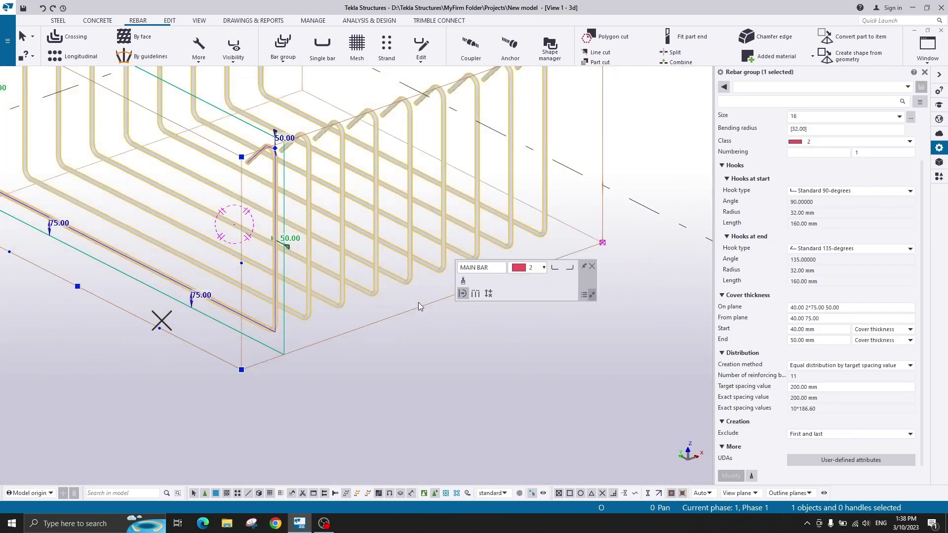
ctrl+middle_drag(281, 362, 487, 306)
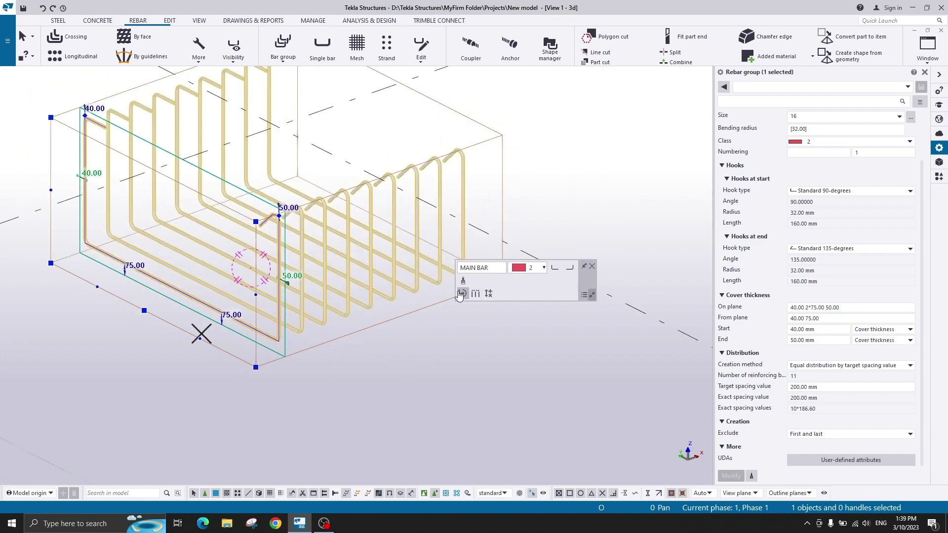
click(475, 295)
middle_drag(446, 333, 274, 302)
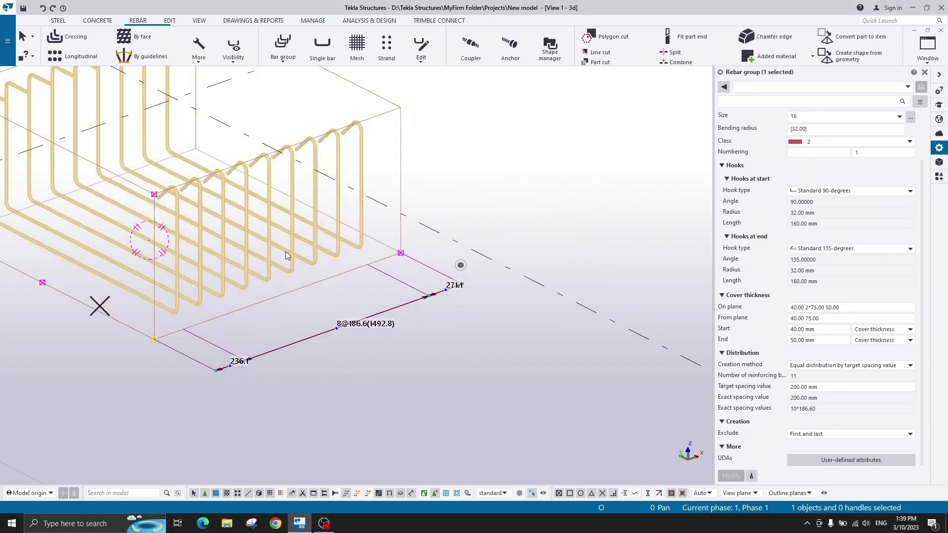
scroll(376, 326, up, 3)
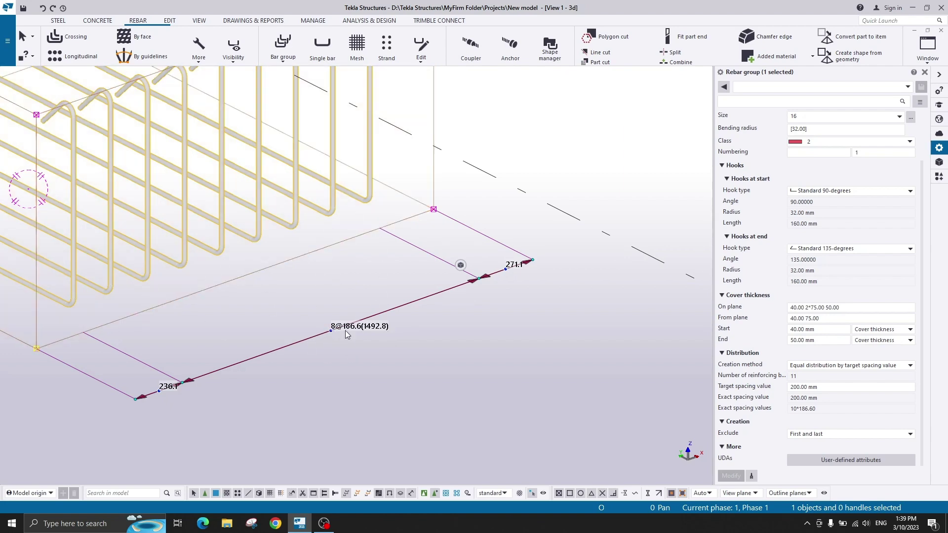
Split the main bars' spacing zone in two beyond its midpoint, producing exact spacings of 6*166.07 and 3*165.47.
drag(331, 330, 380, 314)
click(417, 351)
click(242, 191)
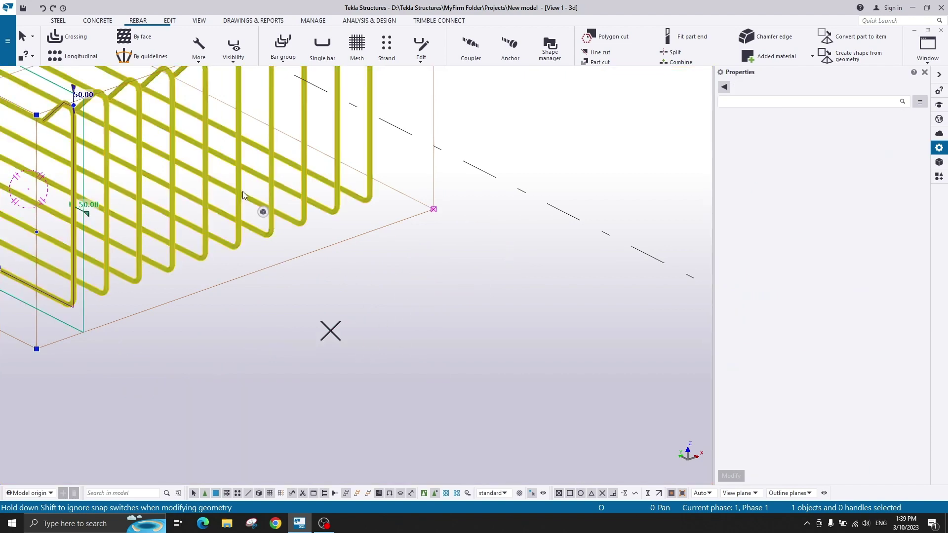
click(262, 212)
click(278, 240)
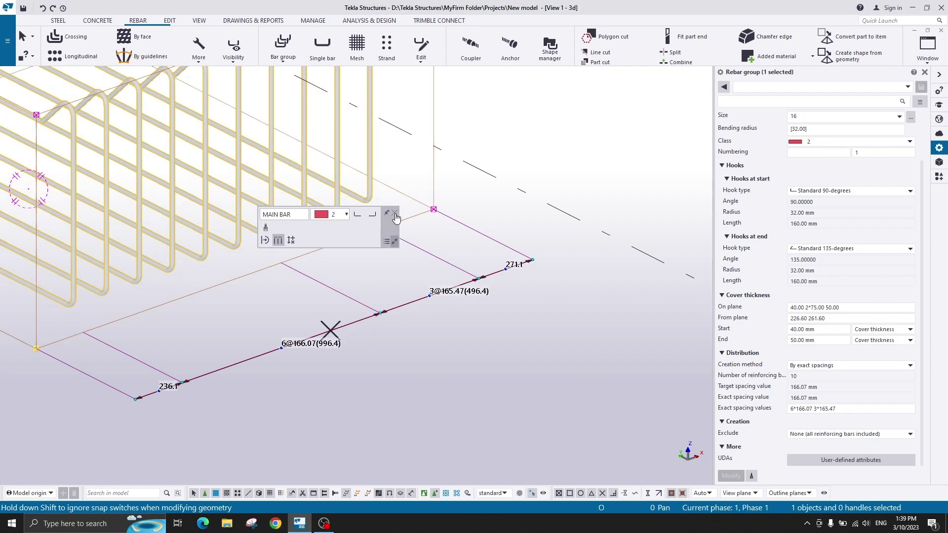
Undo the spacing zone split and clear the main bars' selection.
key(ctrl+z)
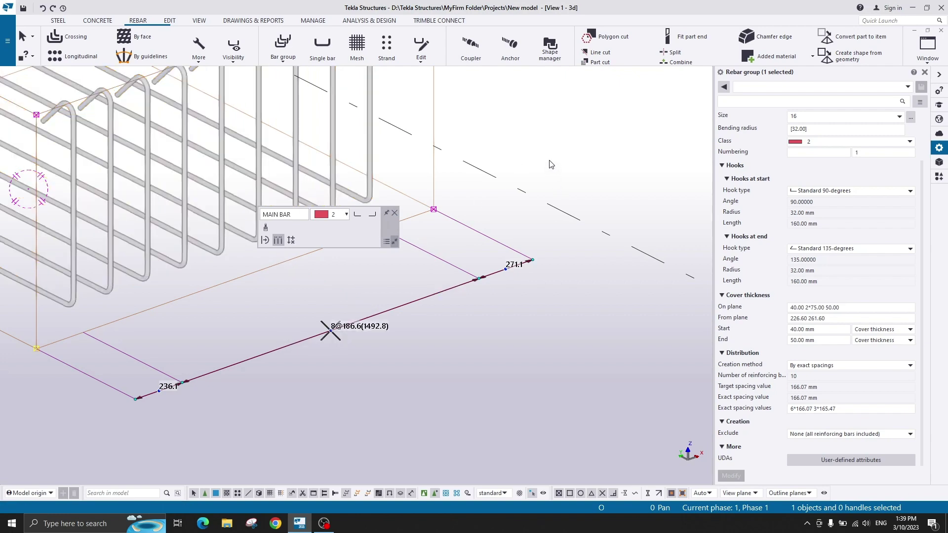
click(549, 161)
scroll(361, 236, down, 2)
middle_drag(363, 241, 438, 268)
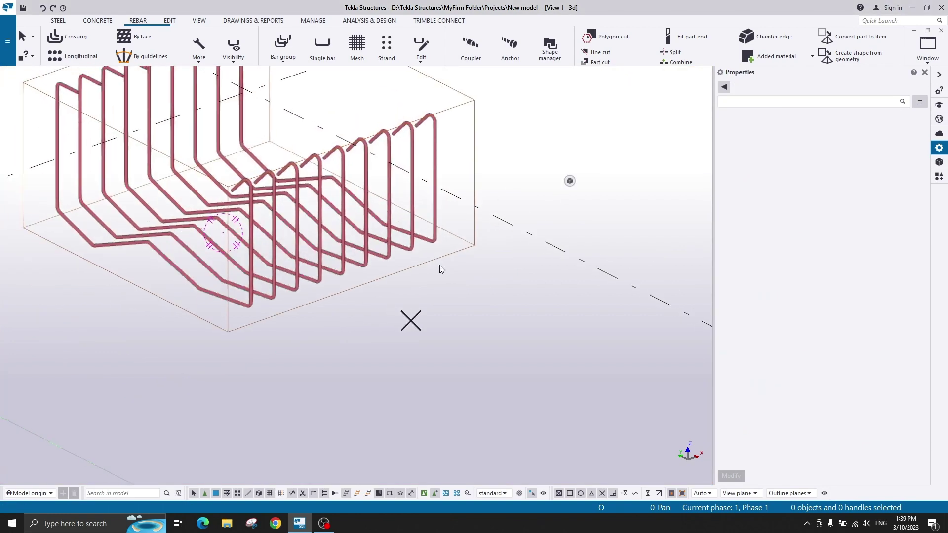
Switch the main bar group to moving, adding and deleting individual bars, and delete the fourth bar from the start.
click(390, 187)
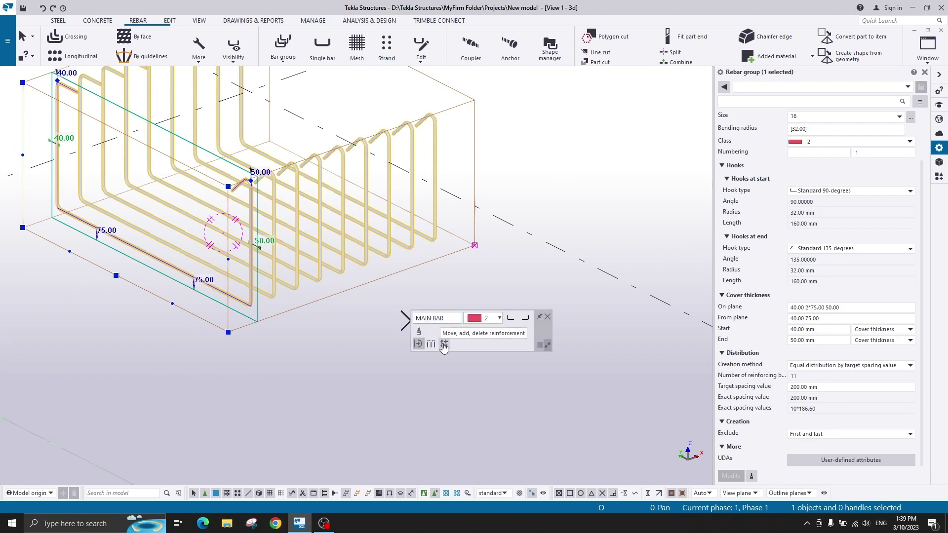
click(443, 346)
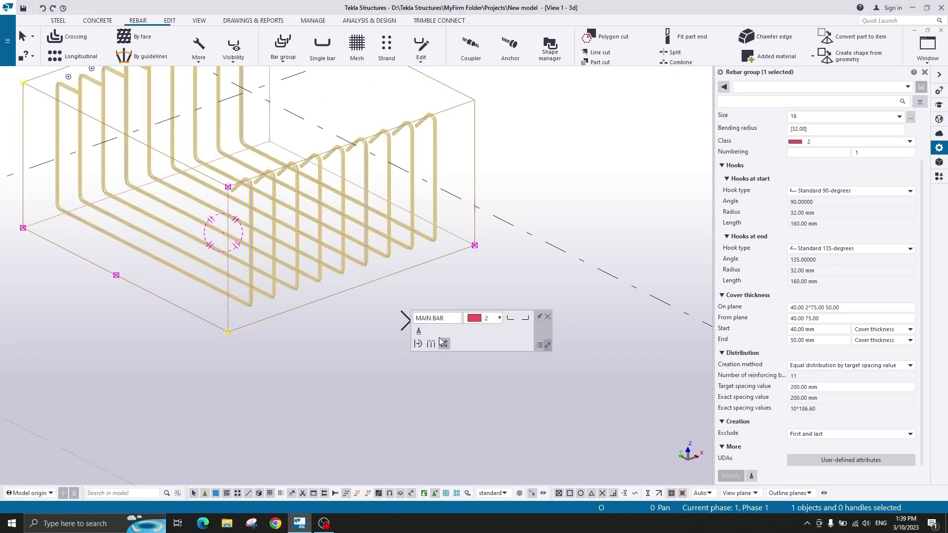
scroll(296, 281, down, 2)
scroll(384, 286, up, 3)
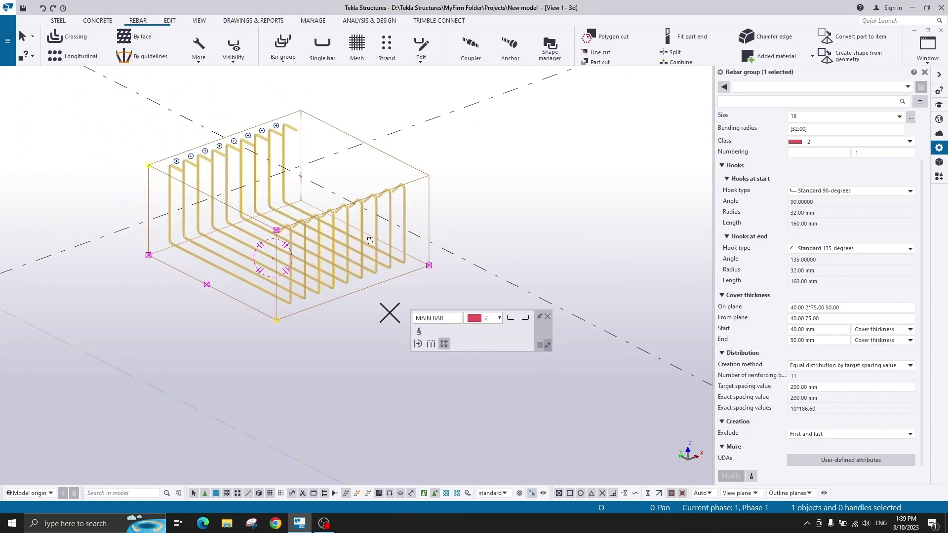
scroll(267, 192, up, 3)
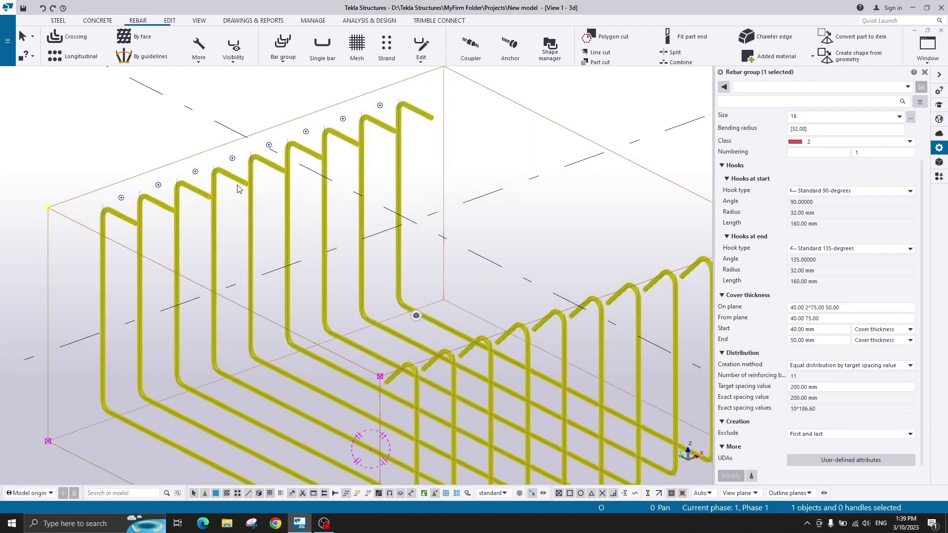
scroll(207, 167, up, 2)
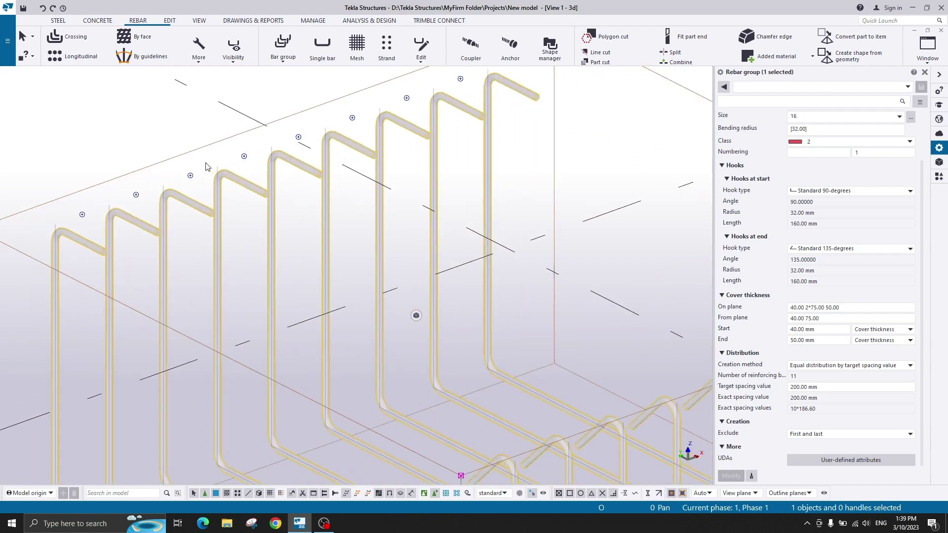
right_click(216, 239)
click(271, 331)
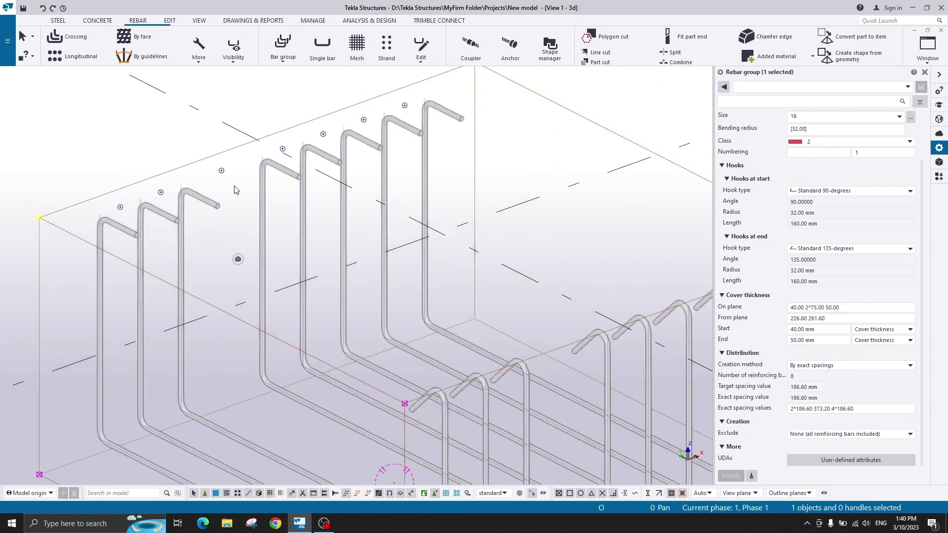
Add a bar midway between the fifth and sixth remaining main bars, producing two 93.30 mm spacings.
scroll(234, 190, down, 1)
mouse_move(252, 208)
ctrl+middle_down()
mouse_move(267, 209)
mouse_move(238, 208)
ctrl+middle_up()
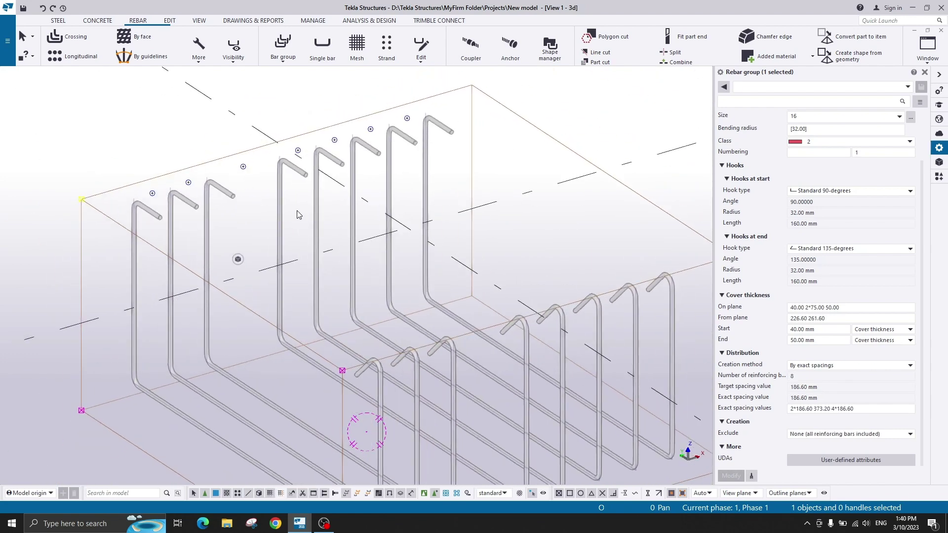
middle_drag(319, 148, 271, 163)
scroll(271, 164, up, 5)
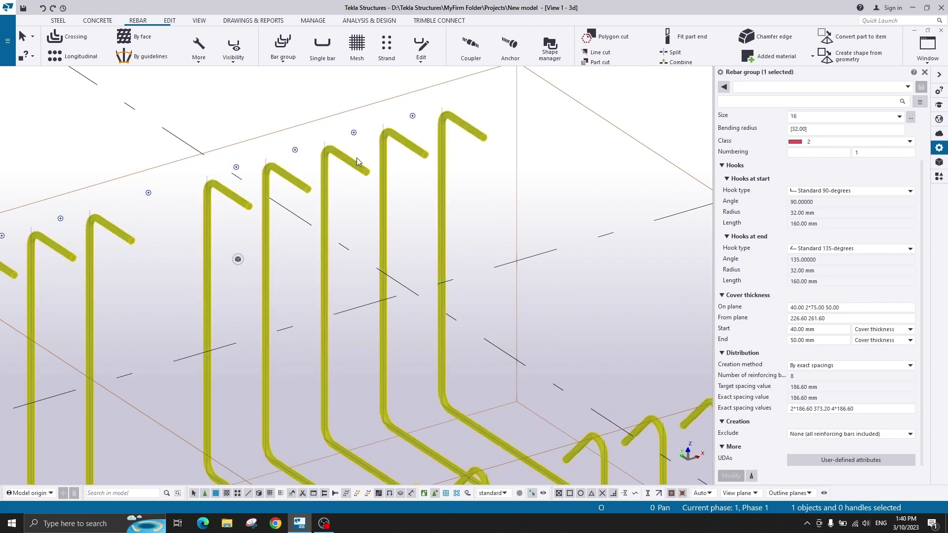
click(295, 149)
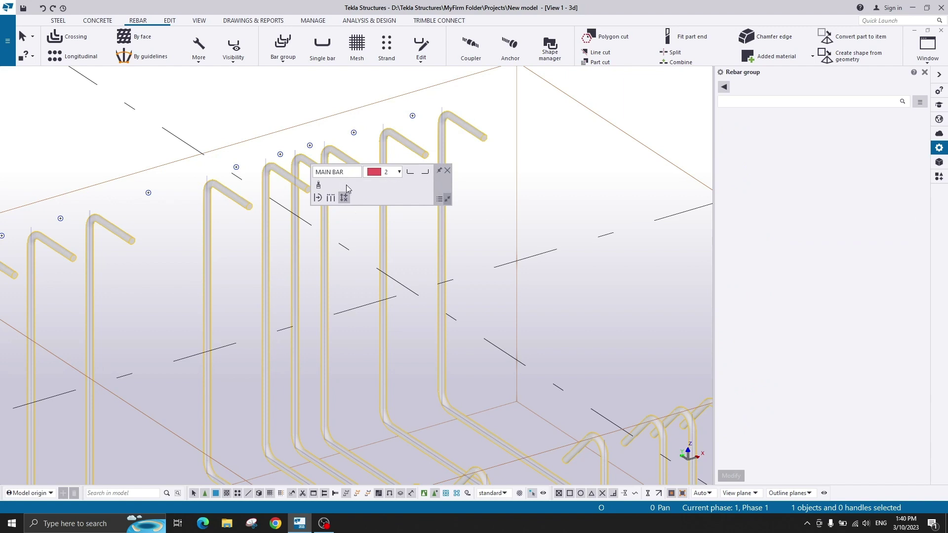
Move the main bar group linearly by -150 mm in X between two points picked on the footing's upper edge.
click(330, 198)
click(205, 201)
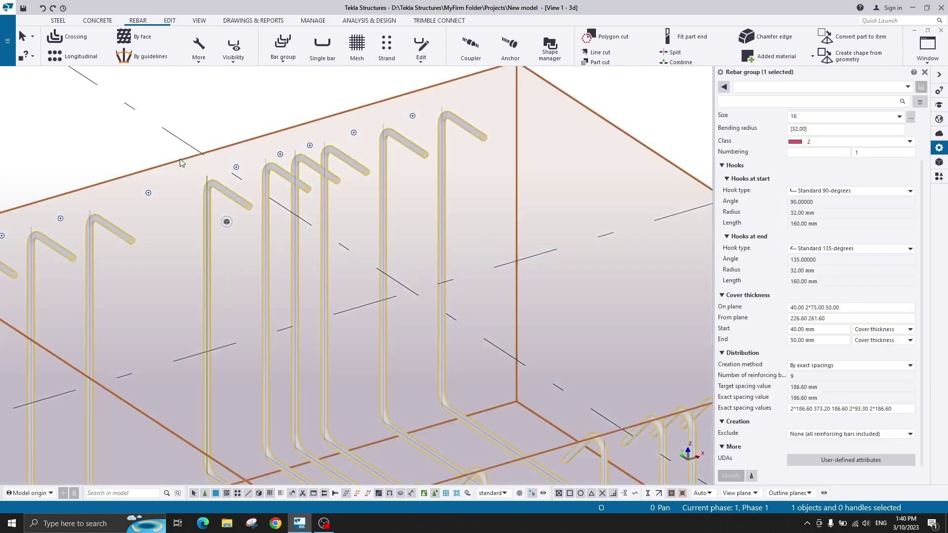
right_click(215, 105)
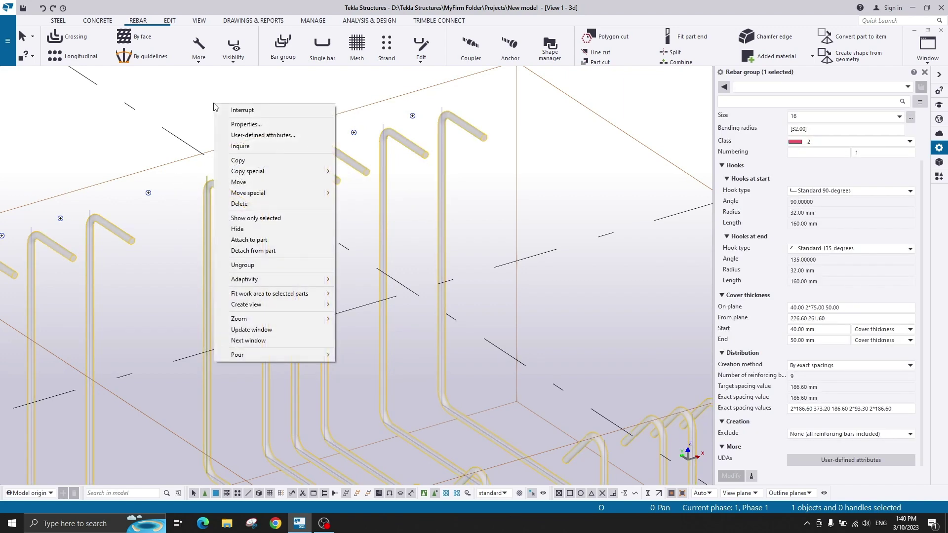
mouse_move(297, 193)
click(368, 193)
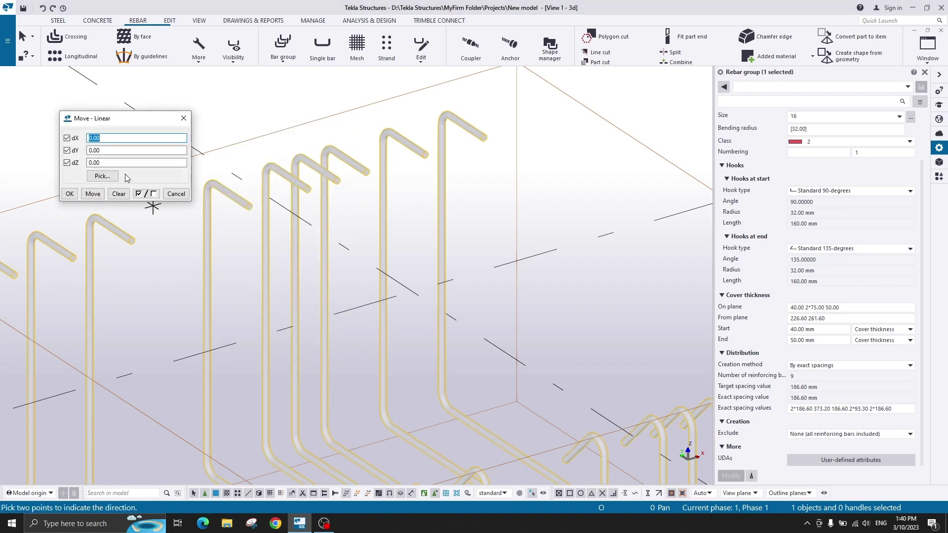
drag(135, 118, 403, 132)
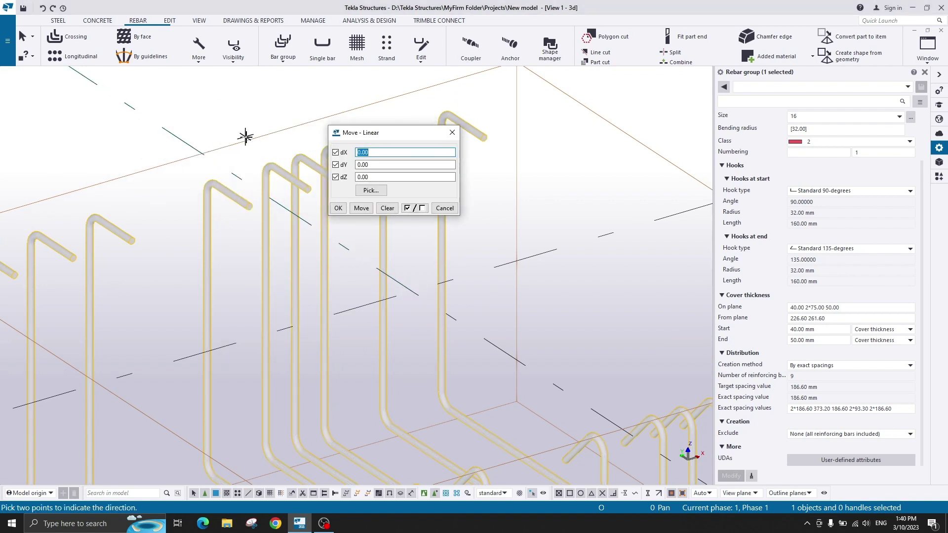
click(201, 154)
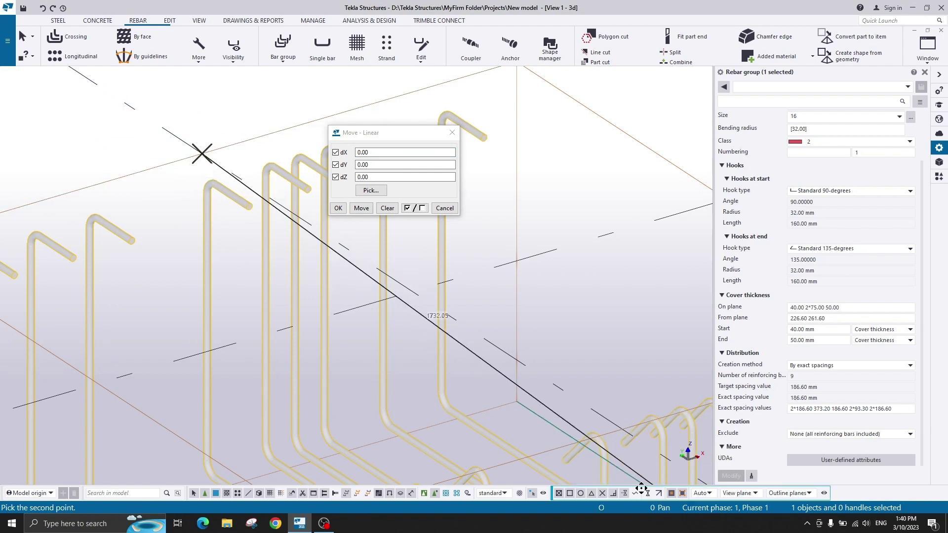
click(150, 170)
click(361, 208)
scroll(199, 236, down, 2)
right_click(190, 139)
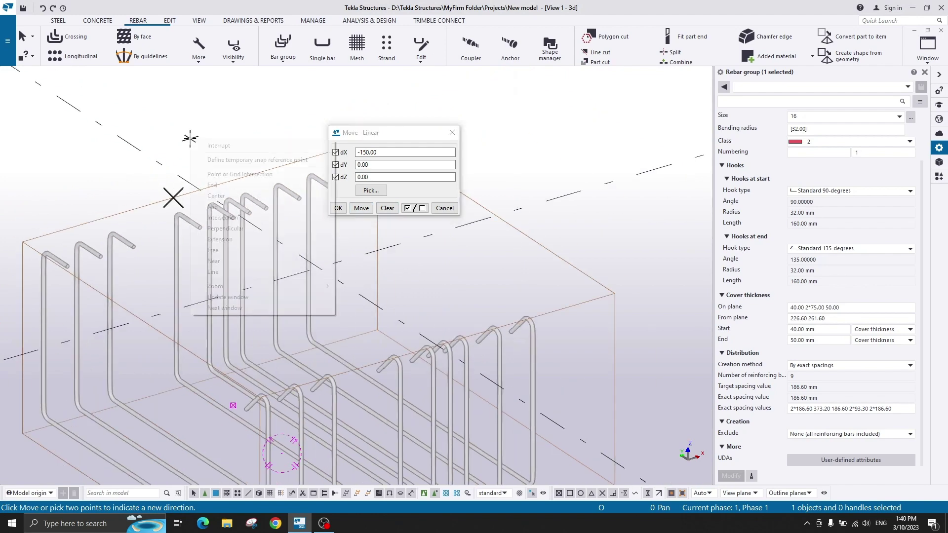
click(219, 145)
Close the linear move and undo the recent main bar edits back to the bent bottom leg, checking the group's properties.
scroll(211, 197, down, 2)
click(221, 240)
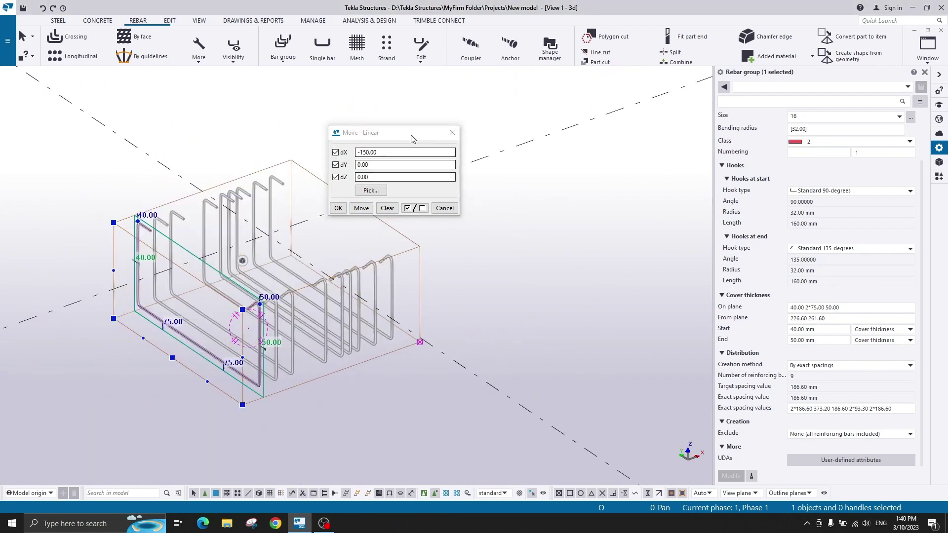
key(Return)
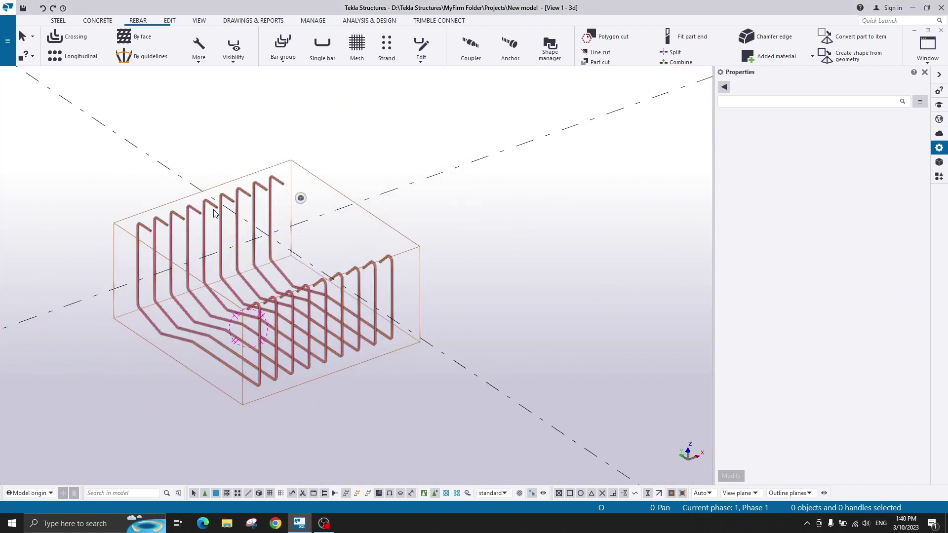
click(213, 212)
scroll(207, 200, up, 3)
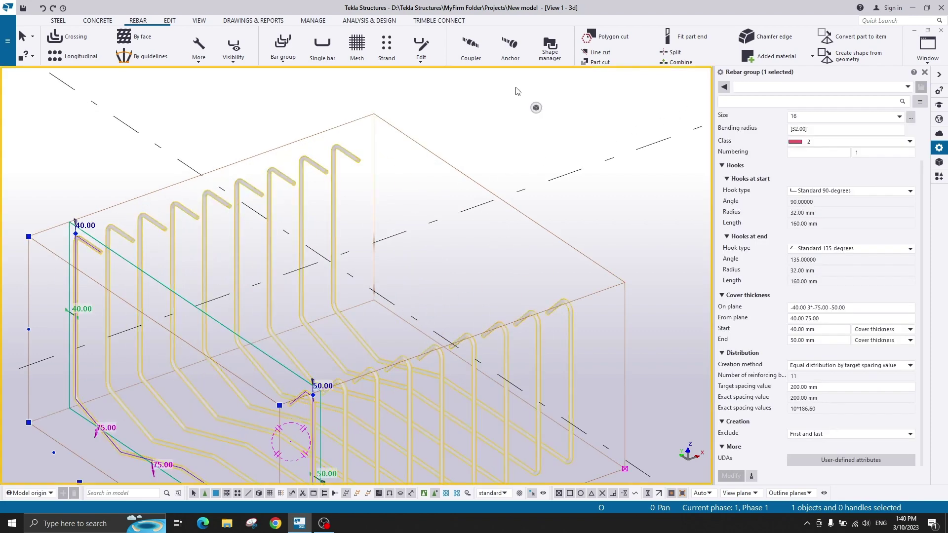
click(447, 142)
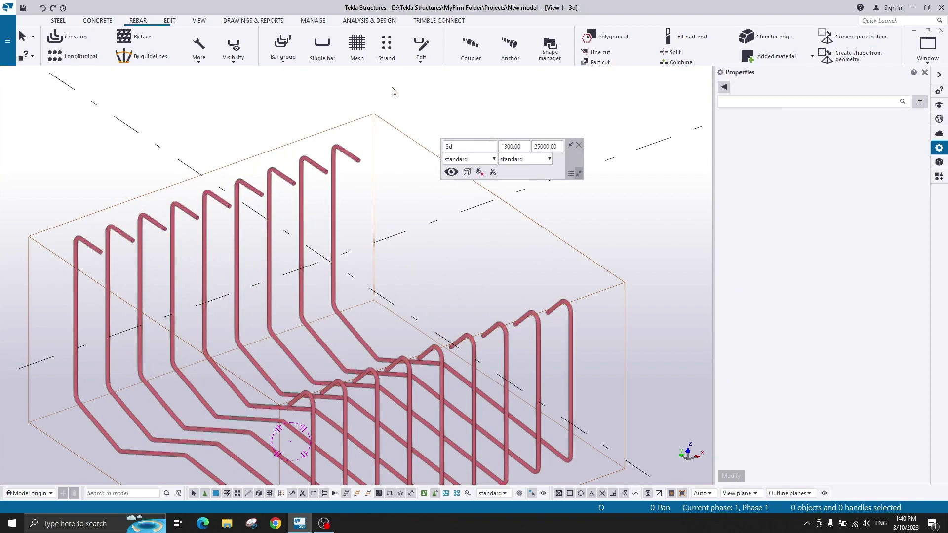
Restore the main bars' straight bottom leg with exact spacings of 6*166.07 3*165.47, and check the group's properties.
key(ctrl+z)
key(ctrl+z)
scroll(354, 173, down, 3)
middle_drag(349, 197, 344, 154)
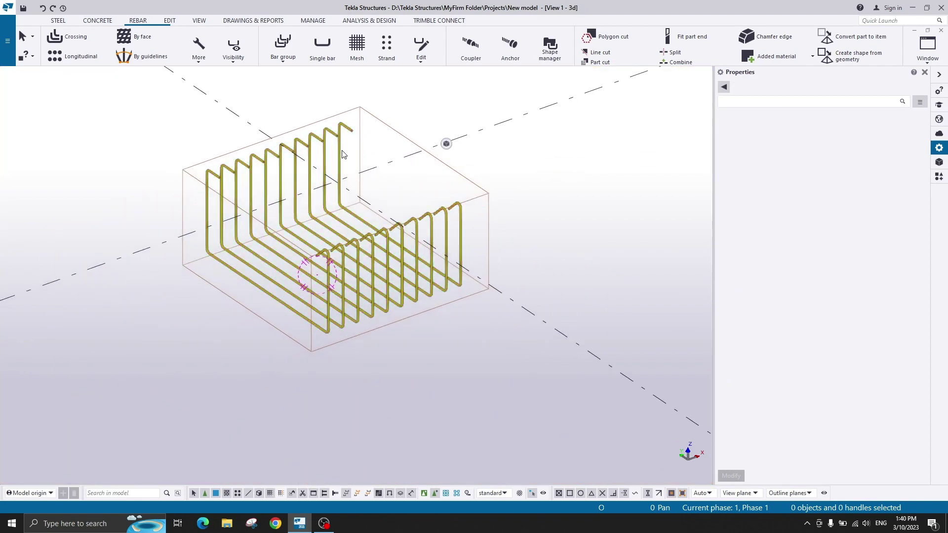
scroll(344, 154, up, 3)
click(283, 196)
scroll(282, 196, down, 4)
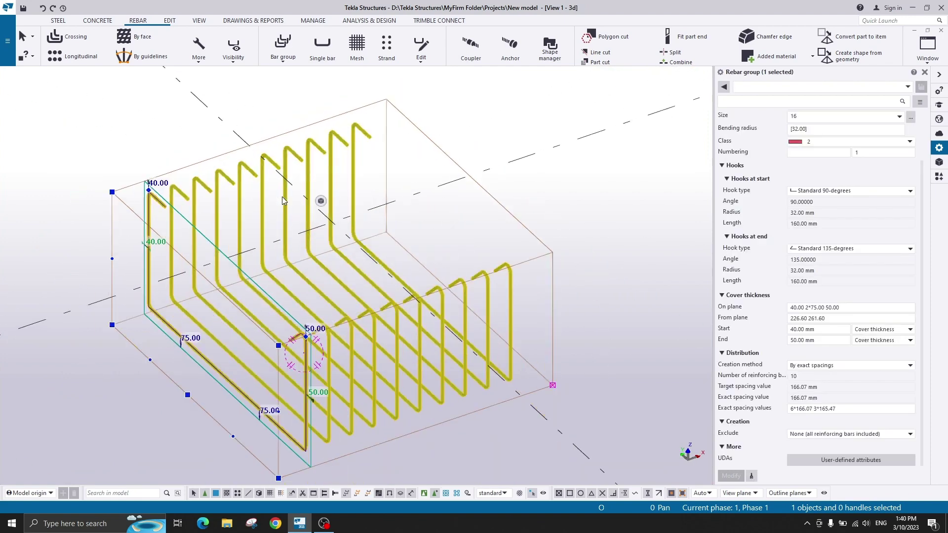
ctrl+middle_drag(282, 196, 356, 139)
click(345, 137)
scroll(299, 182, up, 4)
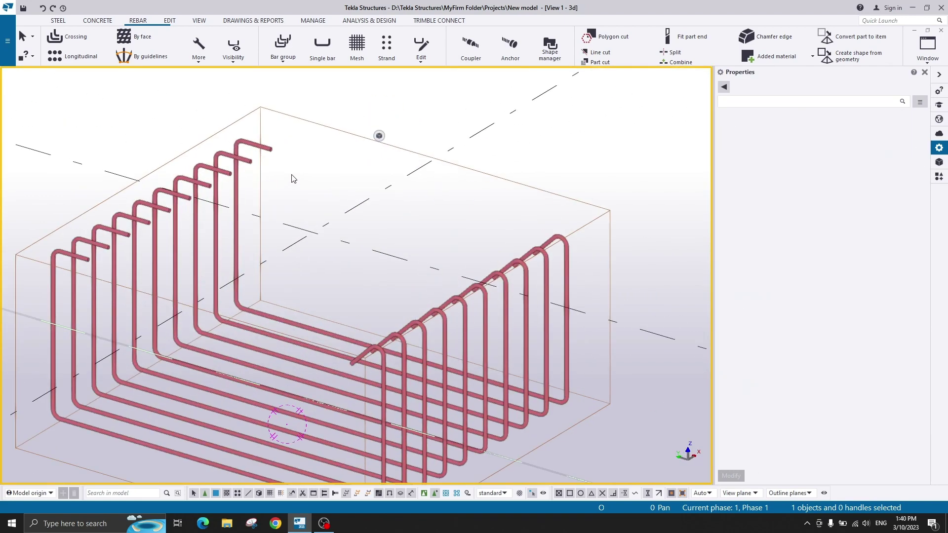
scroll(292, 178, down, 2)
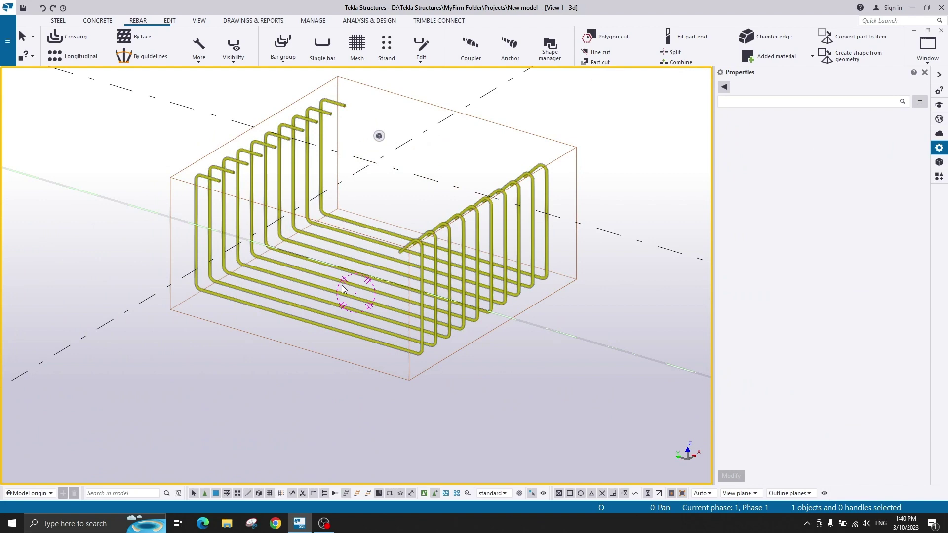
mouse_move(348, 331)
ctrl+middle_down()
mouse_move(330, 326)
mouse_move(347, 339)
mouse_move(333, 353)
ctrl+middle_up()
scroll(330, 326, up, 4)
scroll(360, 312, down, 2)
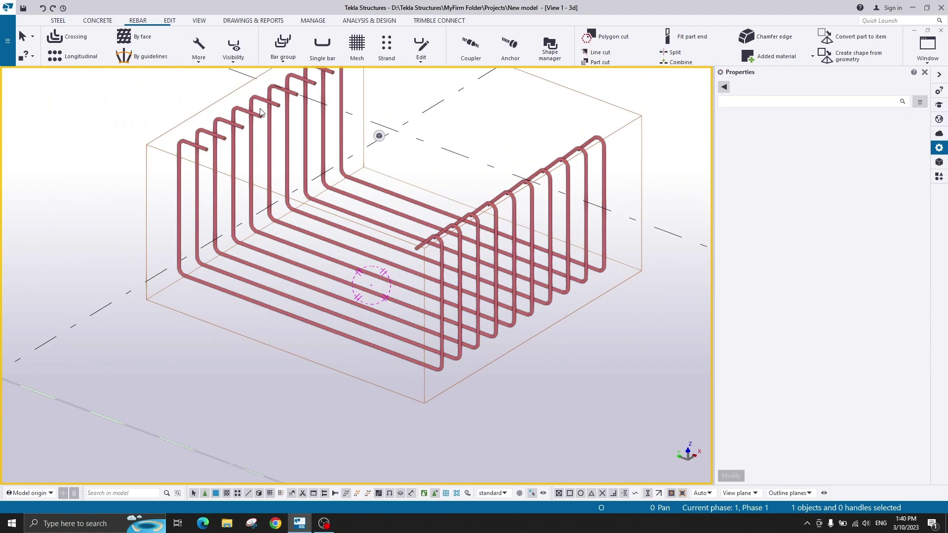
click(289, 60)
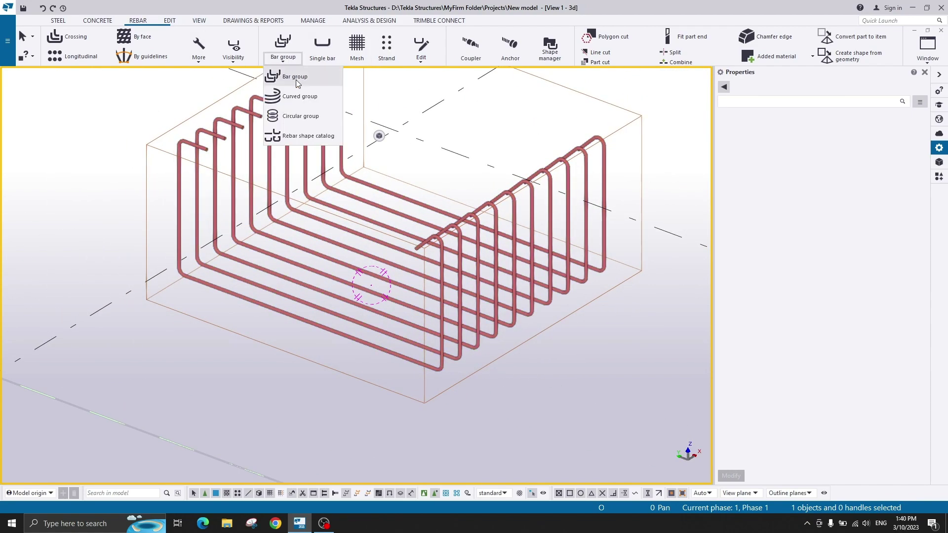
click(542, 108)
middle_drag(203, 171, 133, 184)
click(169, 20)
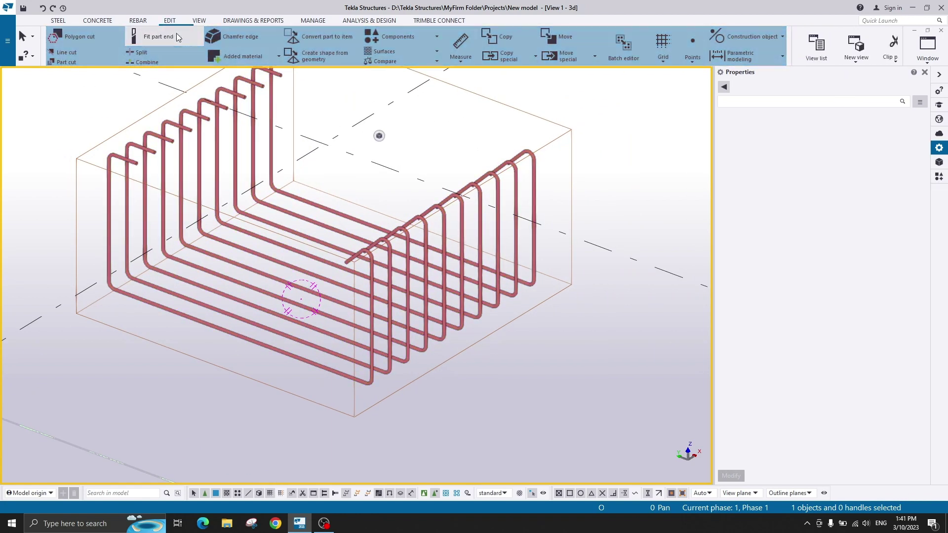
click(132, 52)
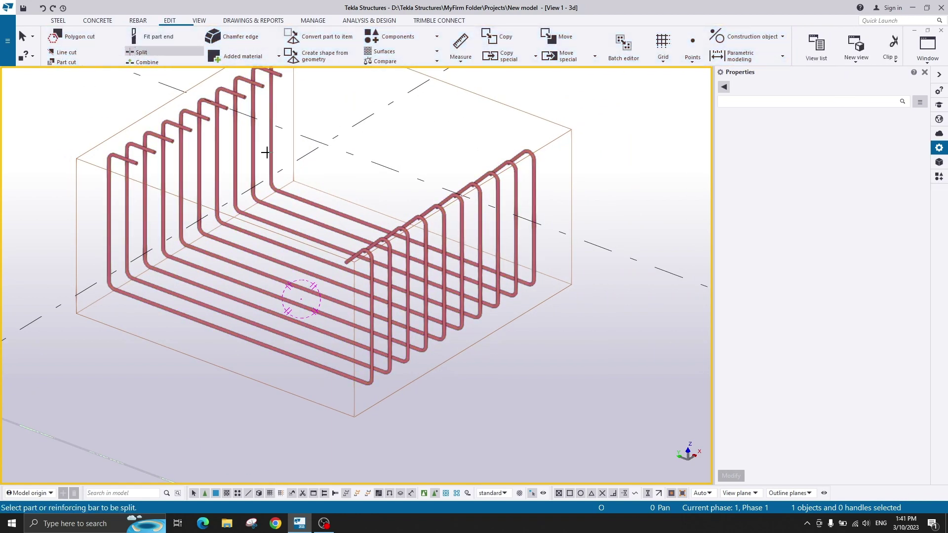
right_click(174, 108)
click(195, 113)
click(138, 21)
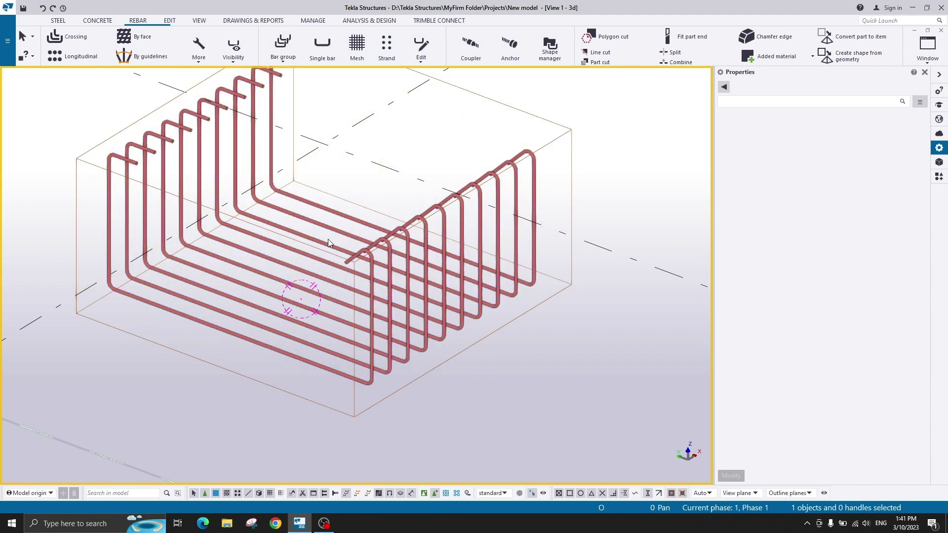
click(238, 338)
click(191, 403)
Split the main bar group along a line between the midpoints of the footing's two opposite bottom edges.
click(173, 21)
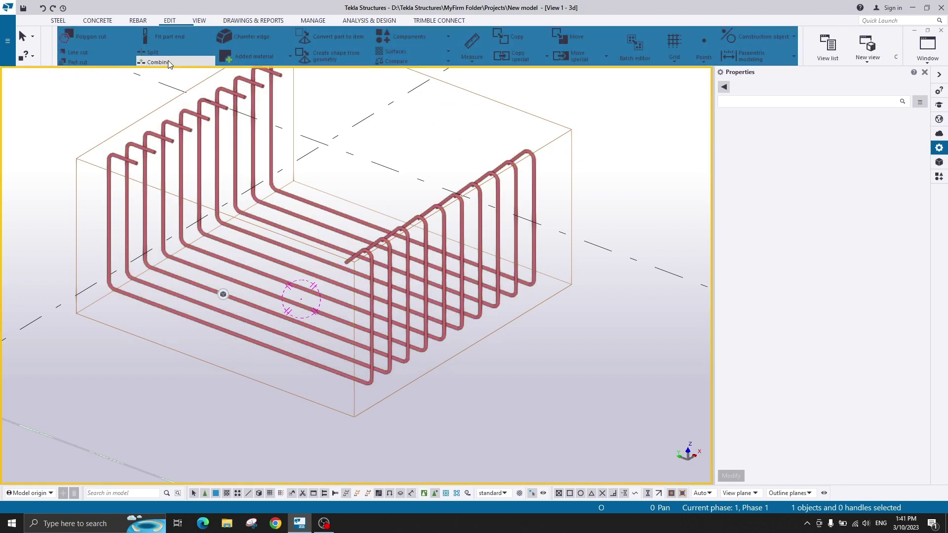
click(153, 50)
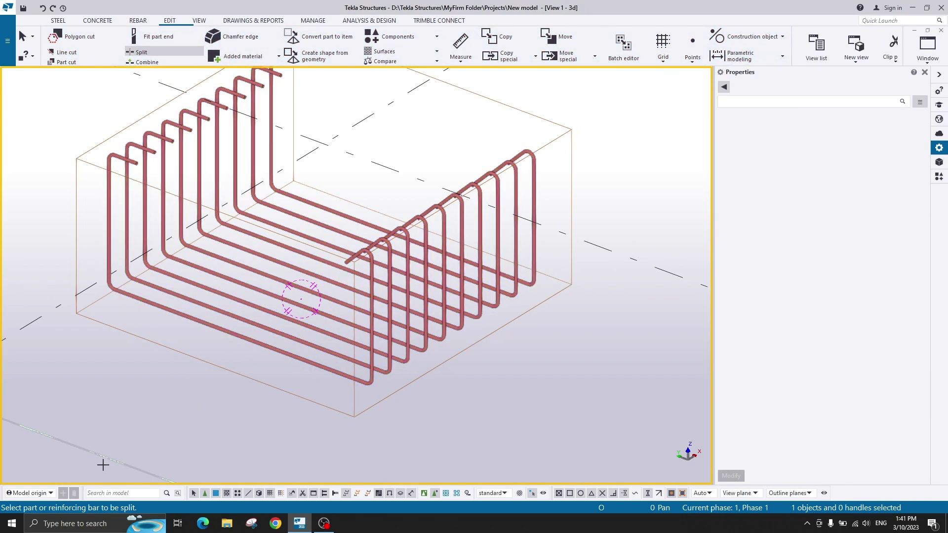
click(207, 340)
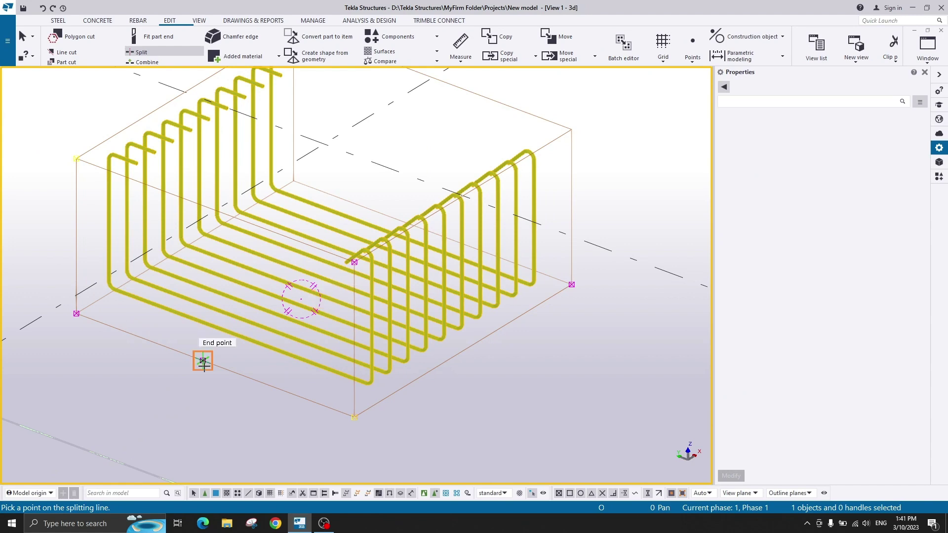
click(203, 360)
scroll(299, 314, down, 2)
ctrl+middle_drag(299, 315, 246, 352)
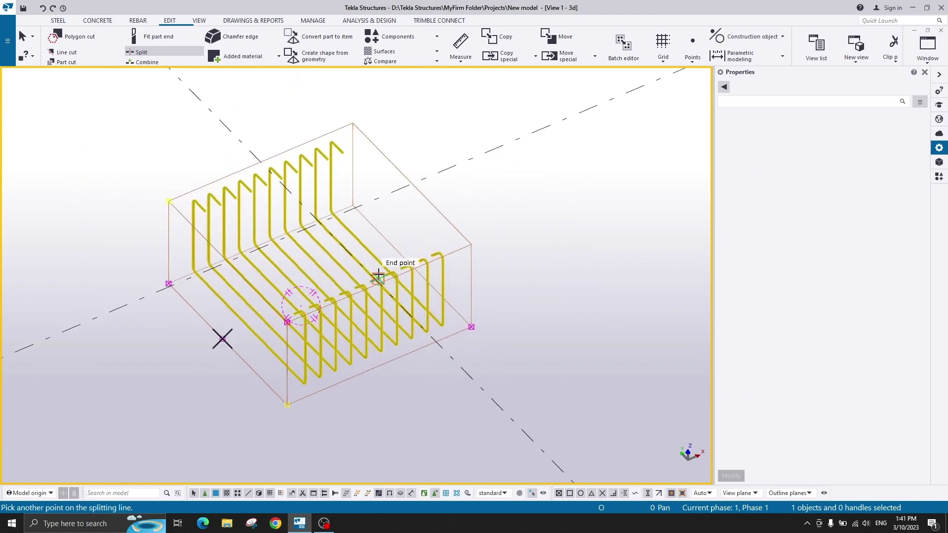
click(404, 256)
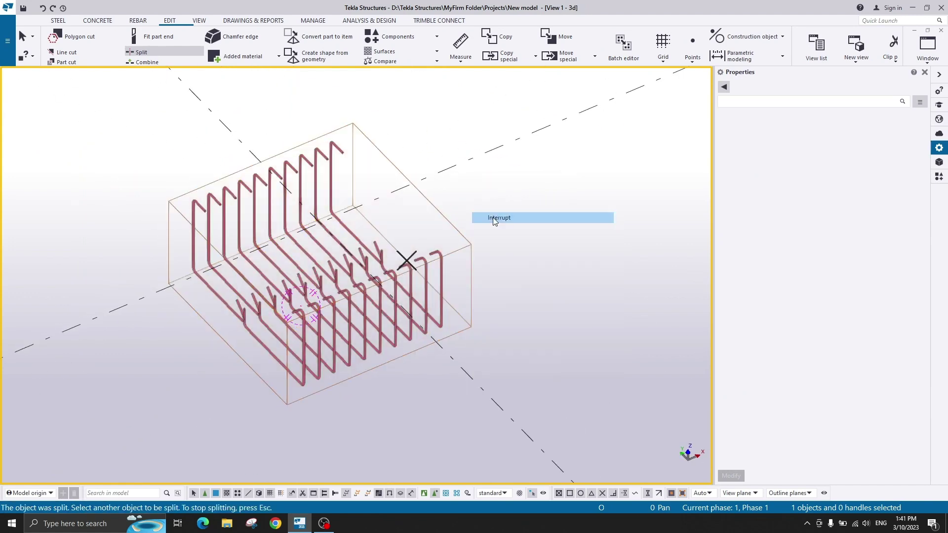
ctrl+middle_drag(493, 217, 295, 324)
key(Escape)
scroll(247, 314, up, 5)
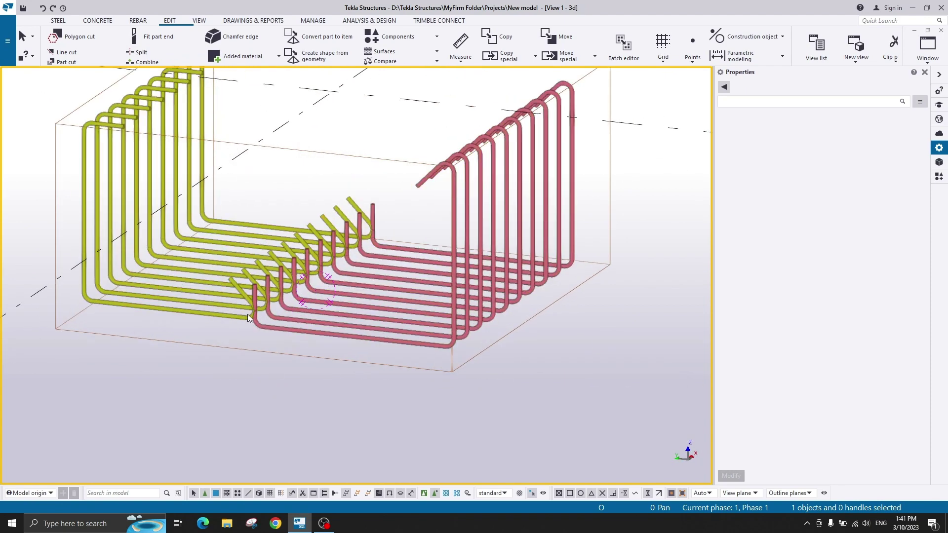
Set the left half of the split main bars to No hook at both start and end.
click(265, 304)
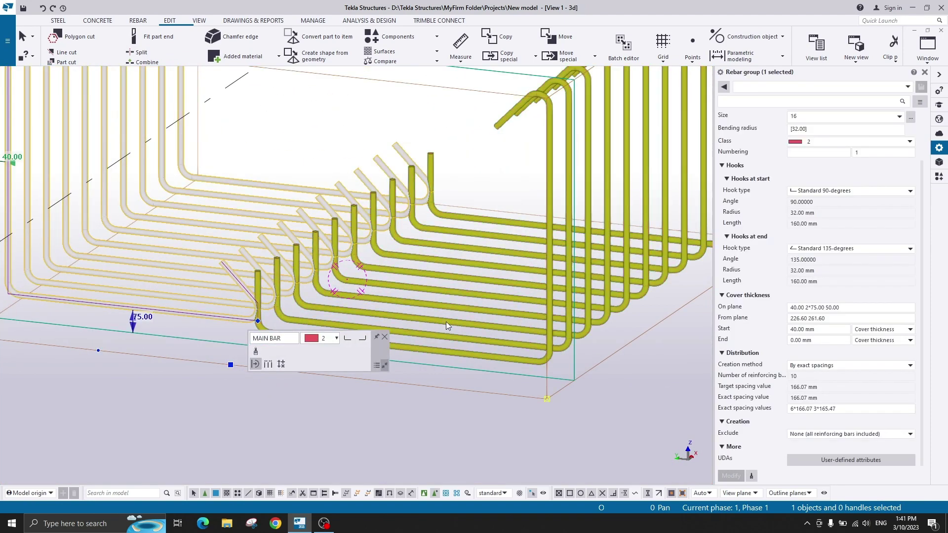
click(834, 191)
click(832, 202)
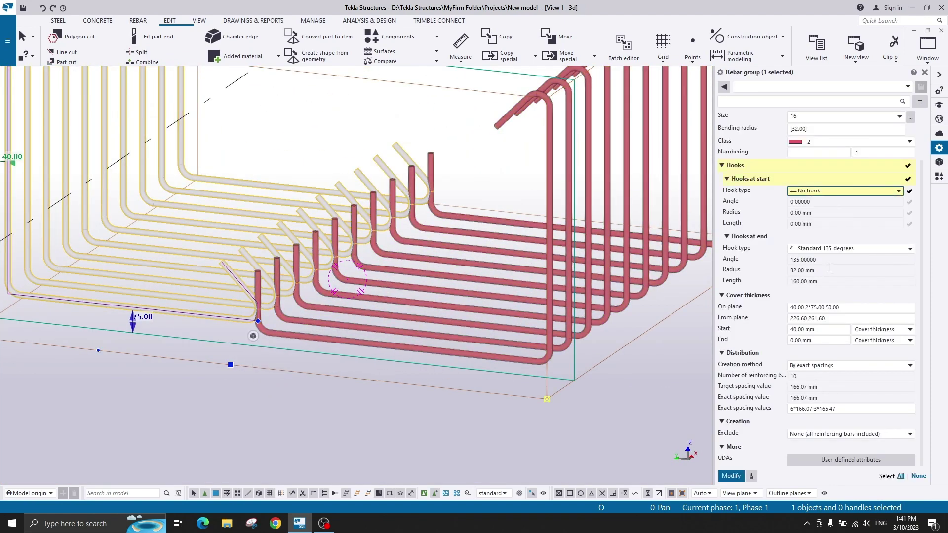
click(834, 248)
click(824, 258)
click(743, 477)
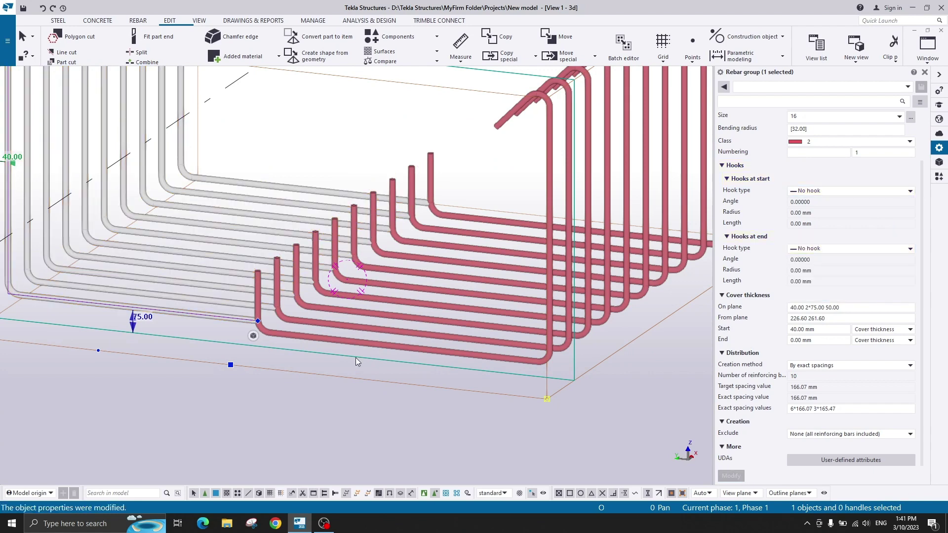
right_click(468, 151)
click(491, 157)
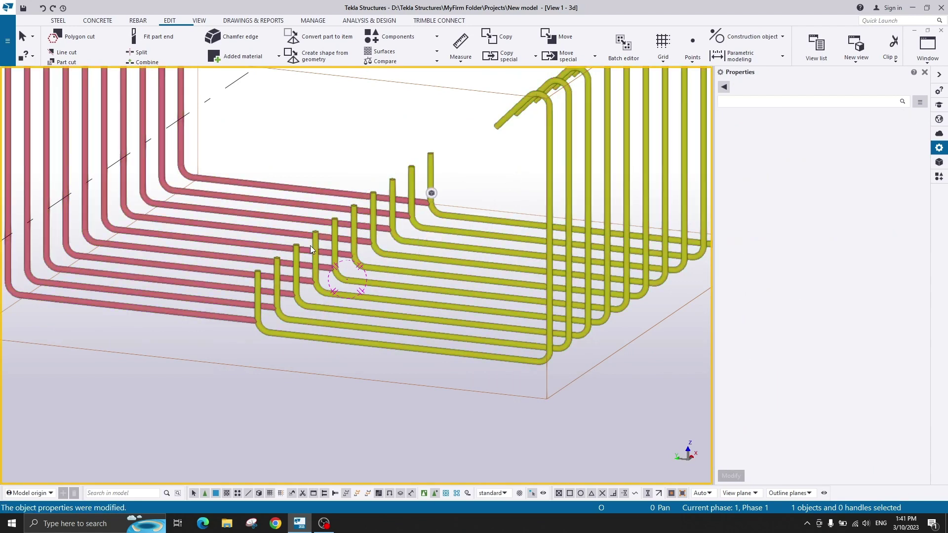
Set the right half of the split main bars to No hook at both start and end.
click(430, 193)
click(826, 193)
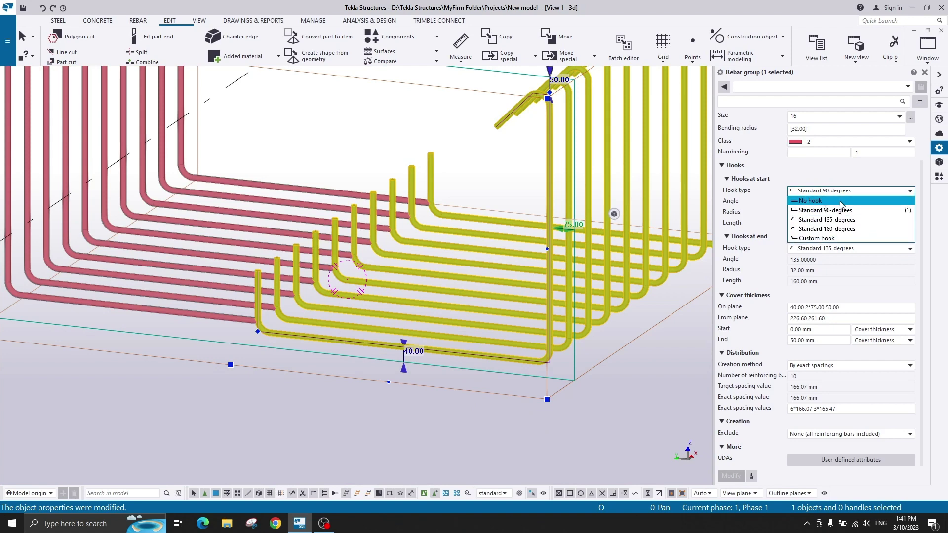
click(829, 201)
click(828, 248)
click(819, 259)
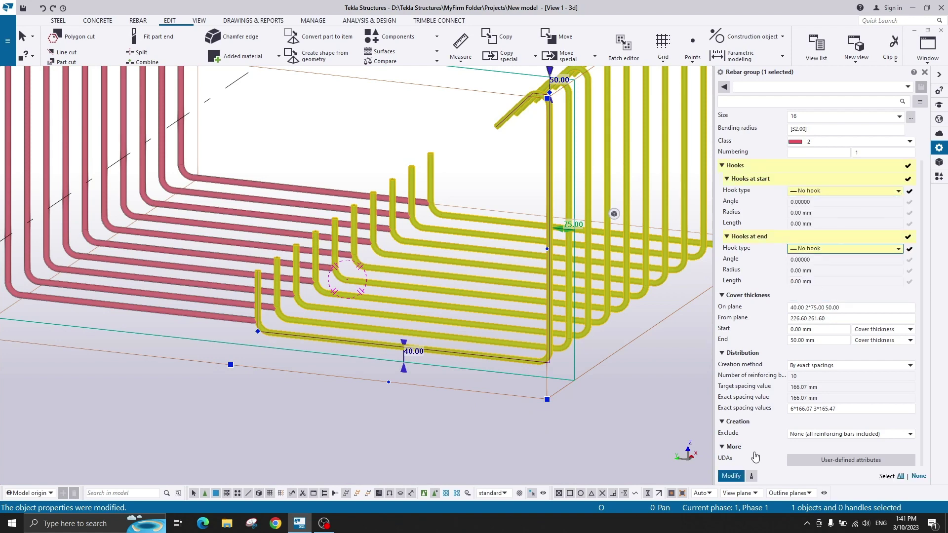
click(731, 476)
Set the right half's on-plane, from-plane, start and end cover thicknesses to 40 mm.
drag(845, 307, 778, 320)
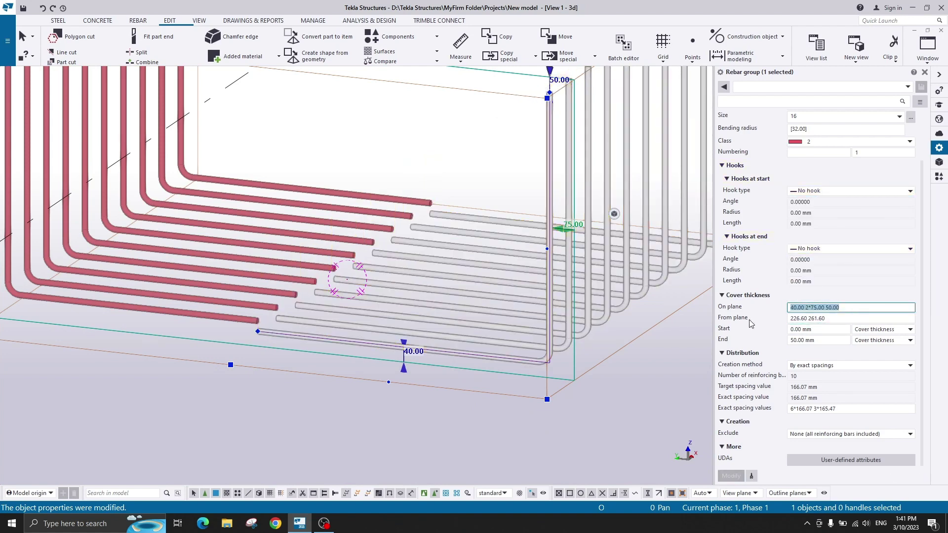
text(40)
key(Tab)
text(40)
click(826, 341)
text(40)
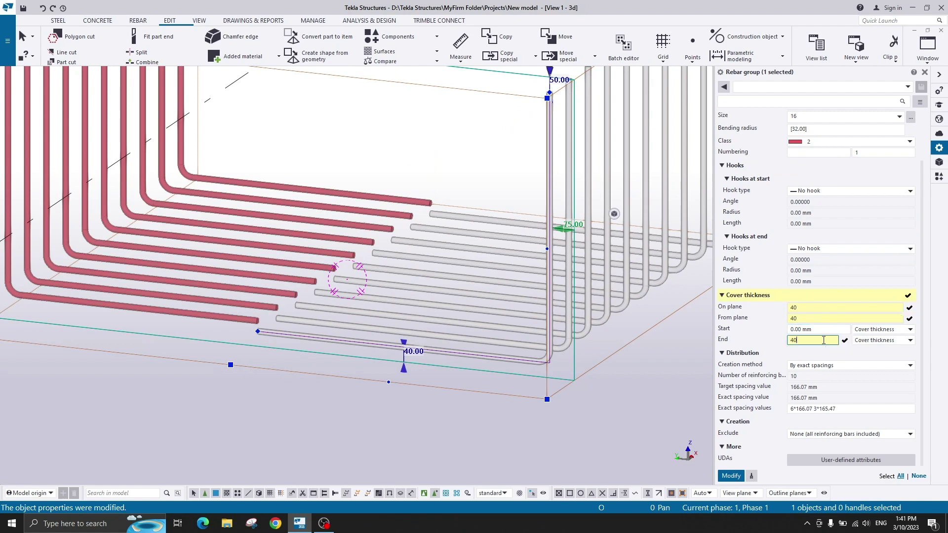
key(shift+Tab)
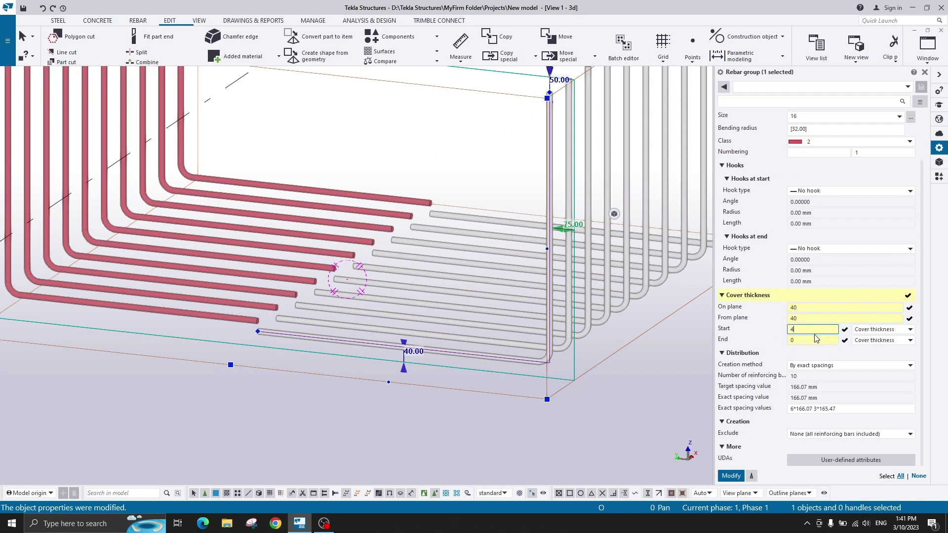
click(731, 476)
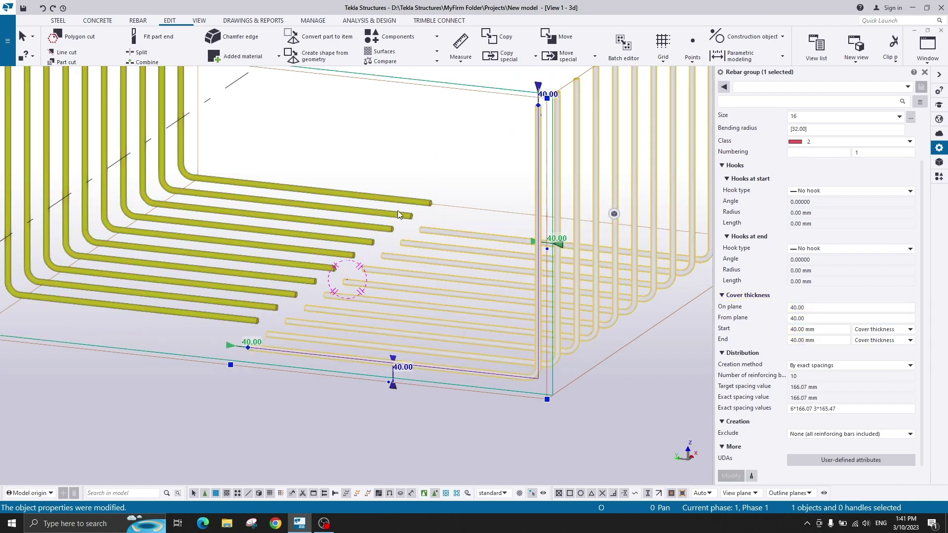
Set the left half's on-plane, from-plane, start and end cover thicknesses to 40 mm.
key(shift+Tab)
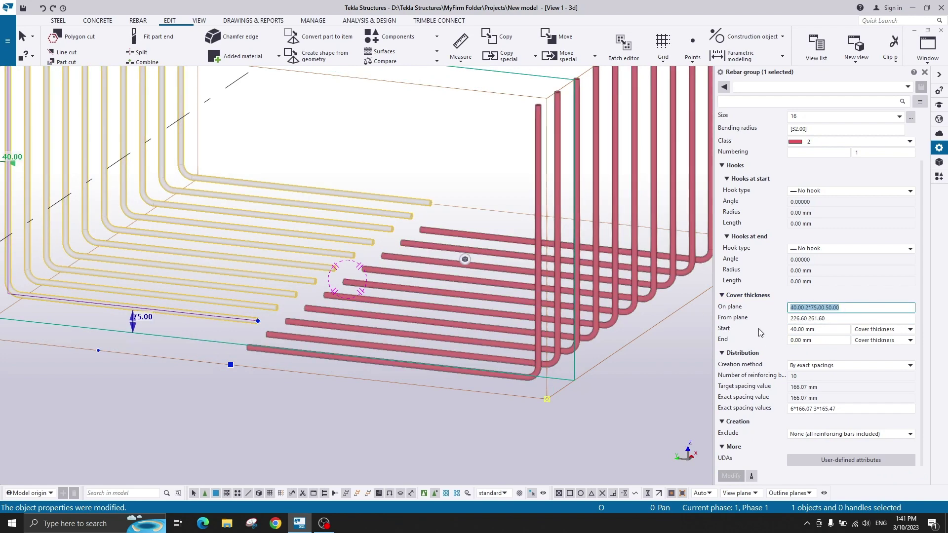
text(40)
key(Tab)
text(40)
key(Tab)
text(40)
key(Tab)
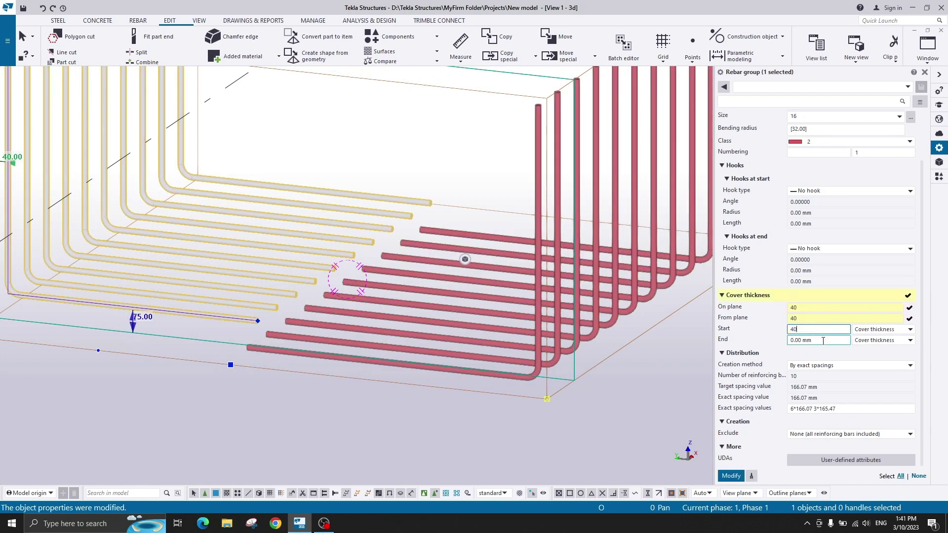
text(40)
click(730, 475)
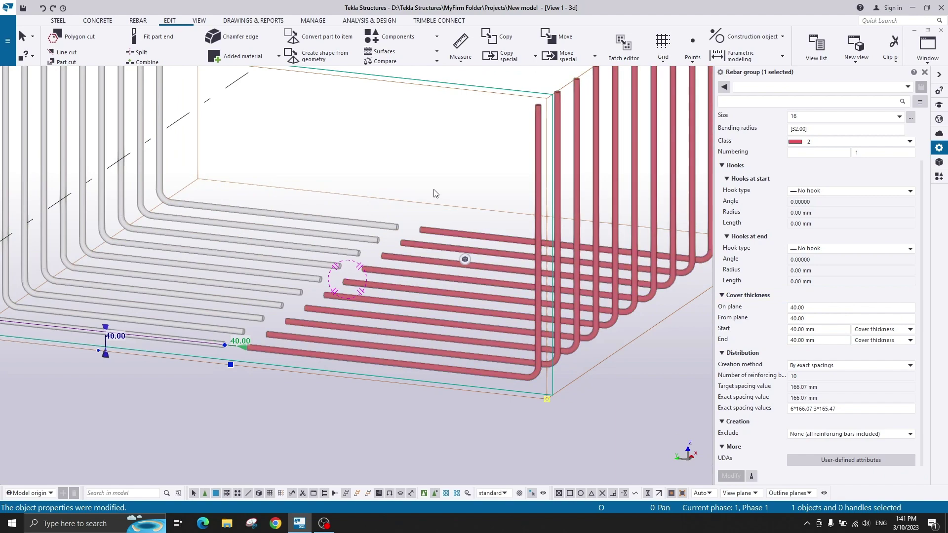
Set the left half's end cover thickness to 0 mm at the split.
click(425, 179)
scroll(390, 246, down, 2)
ctrl+middle_drag(357, 323, 336, 309)
scroll(328, 308, up, 2)
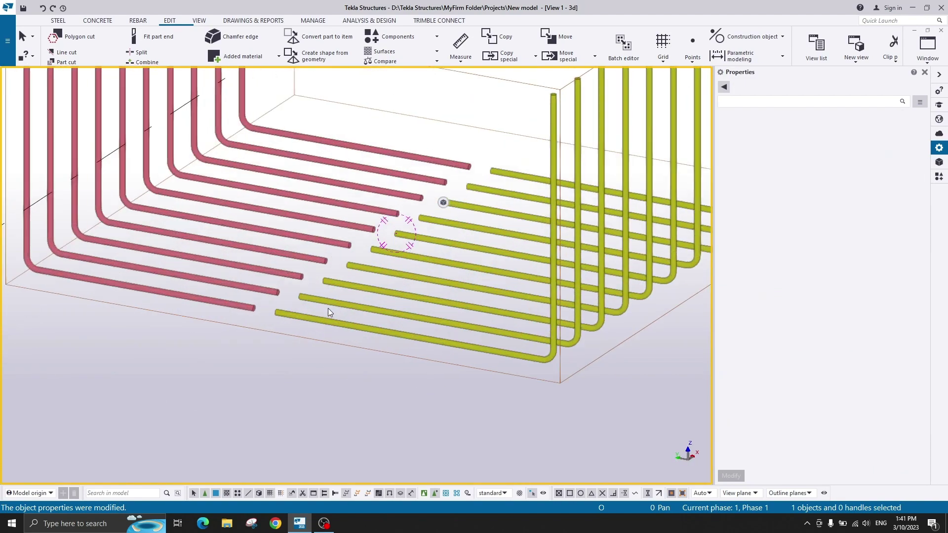
ctrl+middle_drag(300, 342, 323, 318)
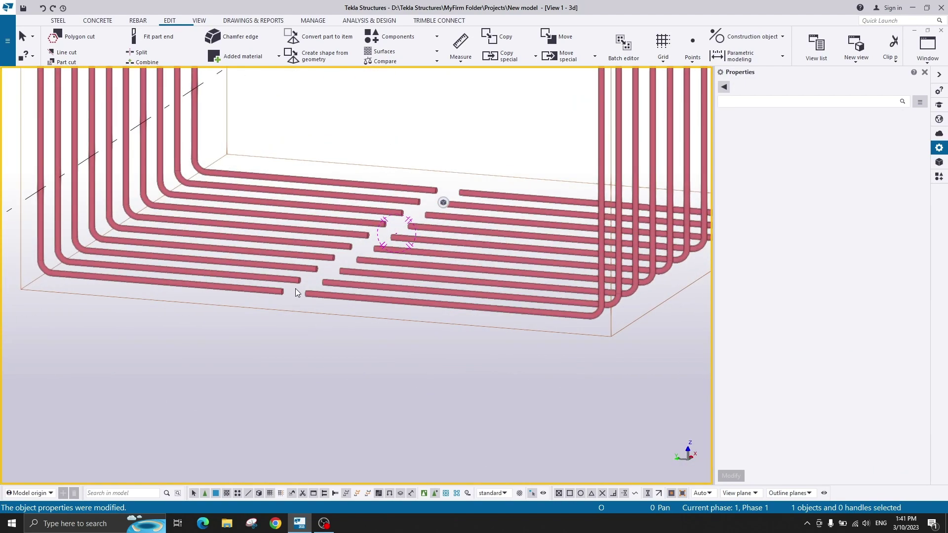
scroll(295, 288, up, 2)
click(256, 295)
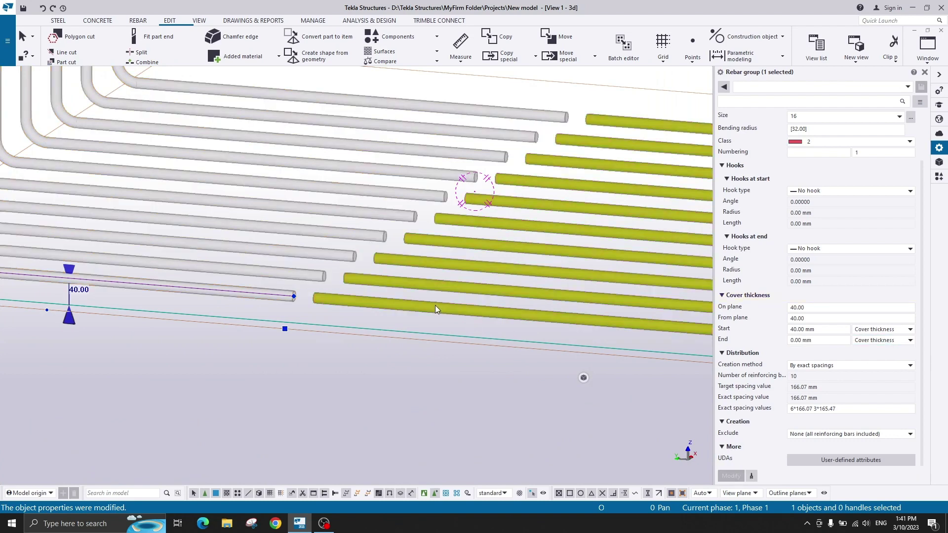
Set the right half's start cover thickness to 0 mm so its bars meet the other half at the split.
click(381, 308)
double_click(821, 330)
text(0)
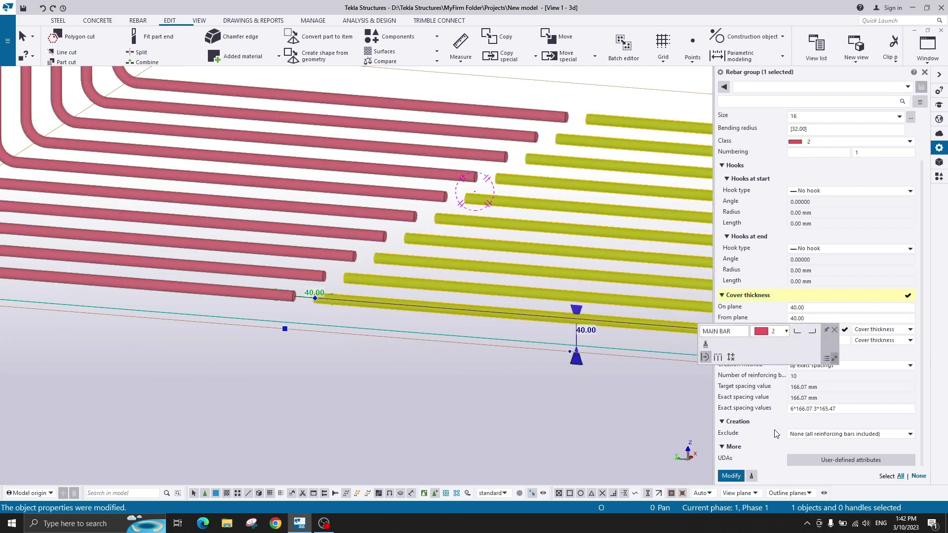
click(733, 476)
click(454, 405)
scroll(407, 250, down, 3)
ctrl+middle_drag(408, 249, 413, 231)
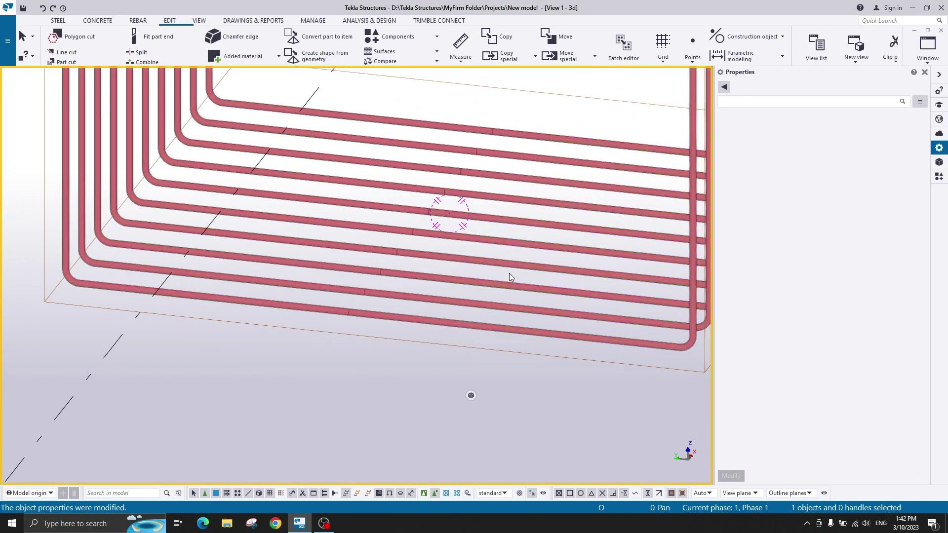
ctrl+middle_drag(488, 264, 389, 248)
ctrl+middle_drag(348, 302, 306, 287)
Splice the left and right main bar groups with a Lap right joint, 400 mm lap length, 0 mm offset and bars on top of each other.
click(140, 21)
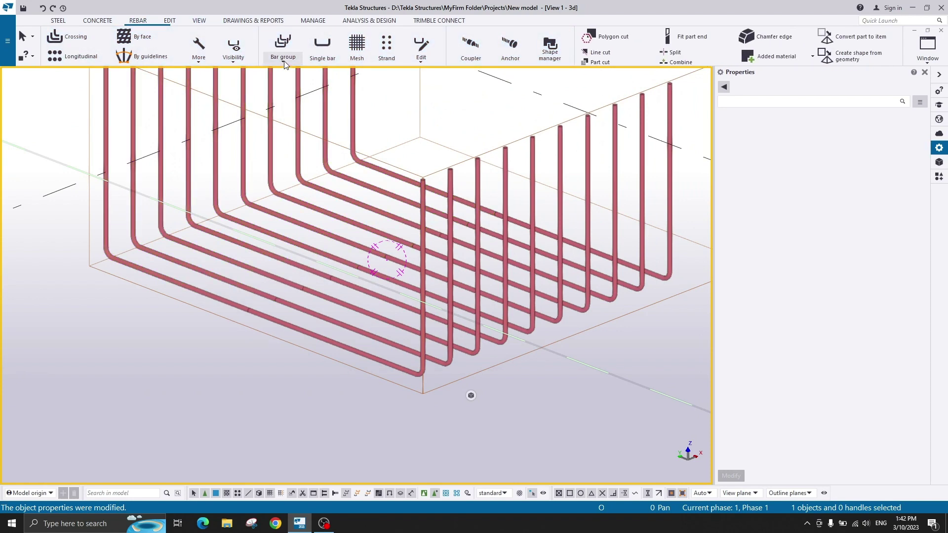
click(415, 62)
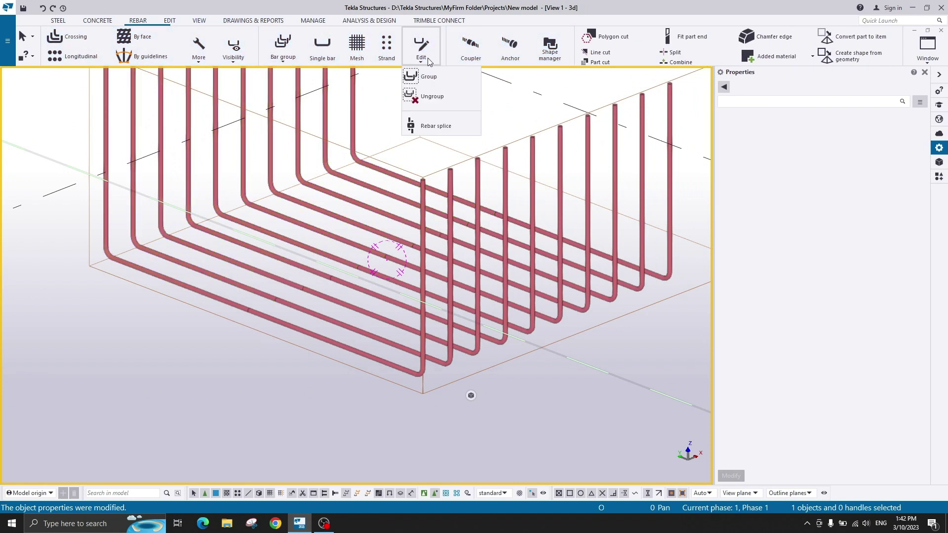
click(434, 127)
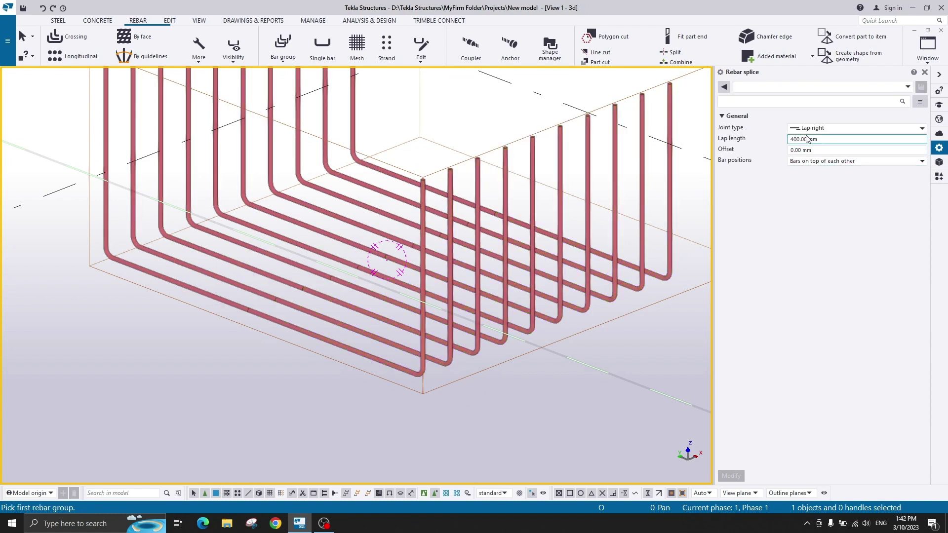
click(846, 129)
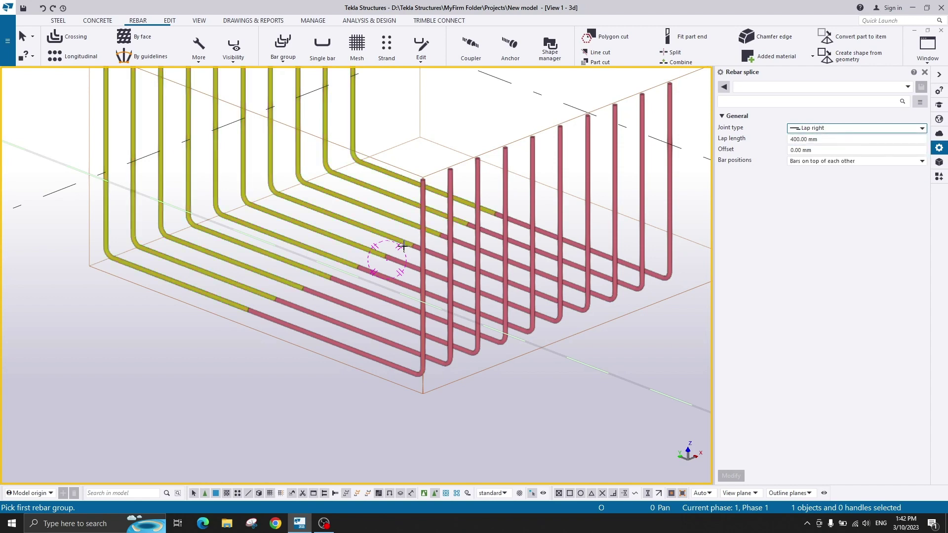
click(229, 304)
click(279, 320)
right_click(235, 323)
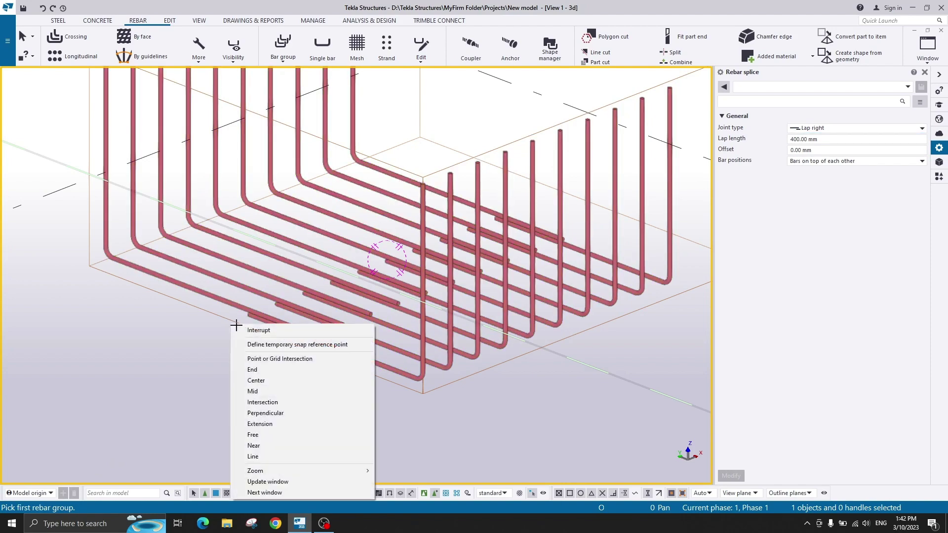
Set the joint type of the splice between the footing's two main bar groups to Lap both.
click(245, 330)
ctrl+middle_drag(245, 359, 344, 344)
scroll(345, 344, up, 3)
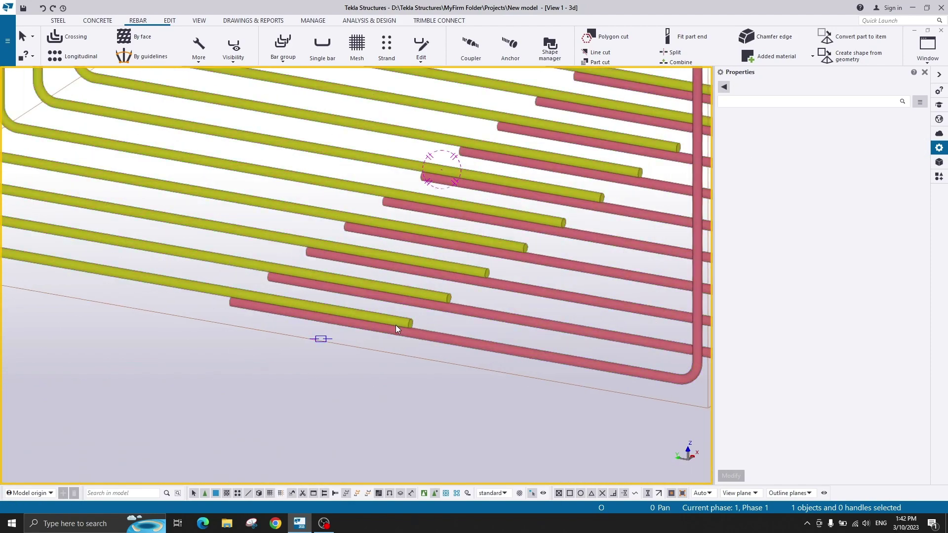
ctrl+middle_drag(395, 326, 382, 351)
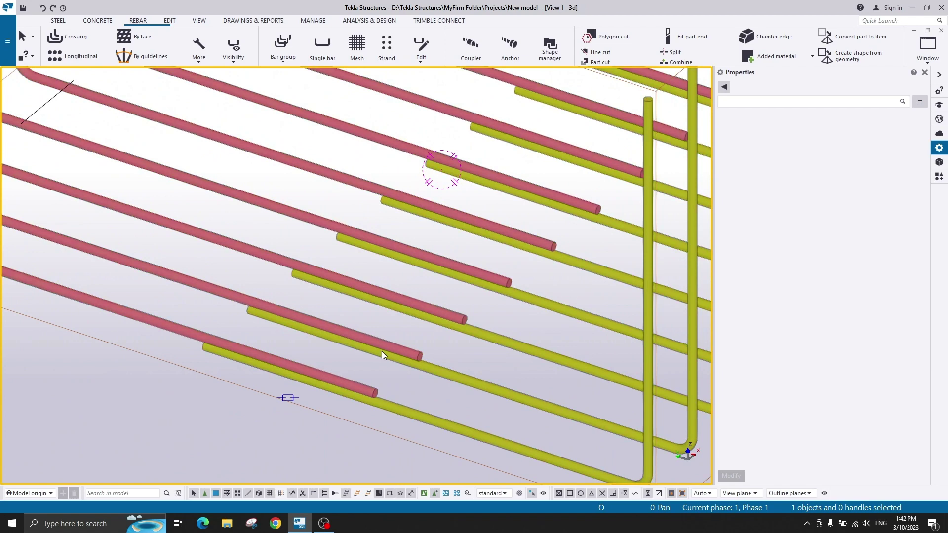
click(288, 397)
click(828, 128)
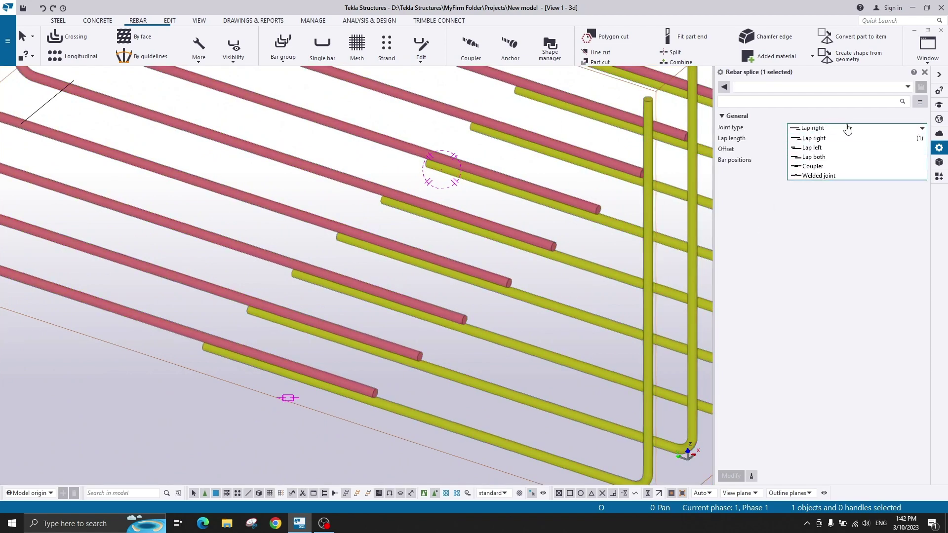
click(833, 154)
click(732, 476)
scroll(380, 315, down, 2)
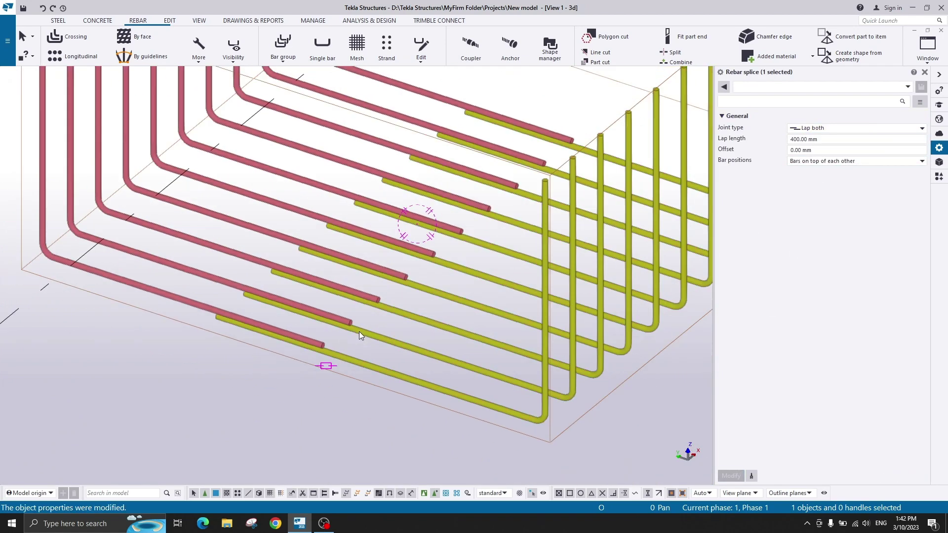
ctrl+middle_drag(359, 332, 404, 310)
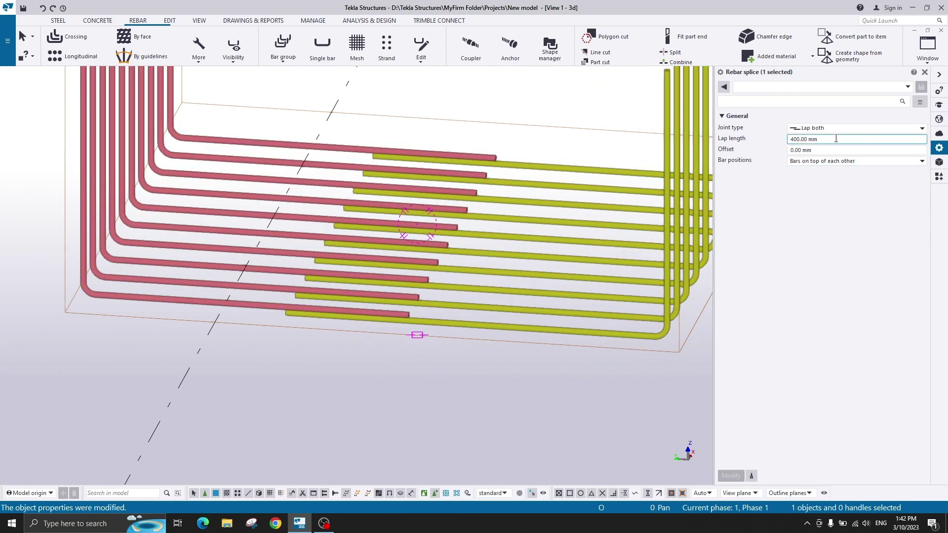
text(600)
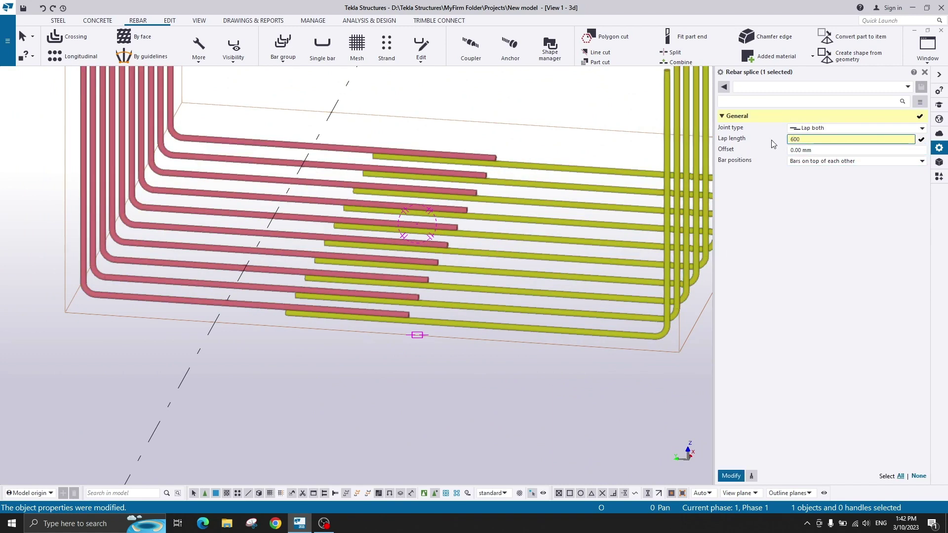
text(0)
key(Return)
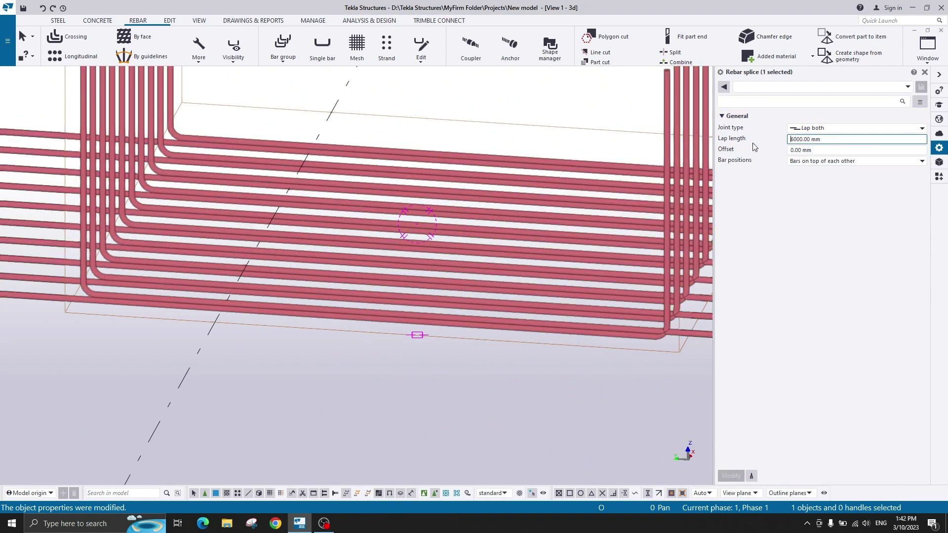
Set the splice's lap length to 600 mm.
text(600)
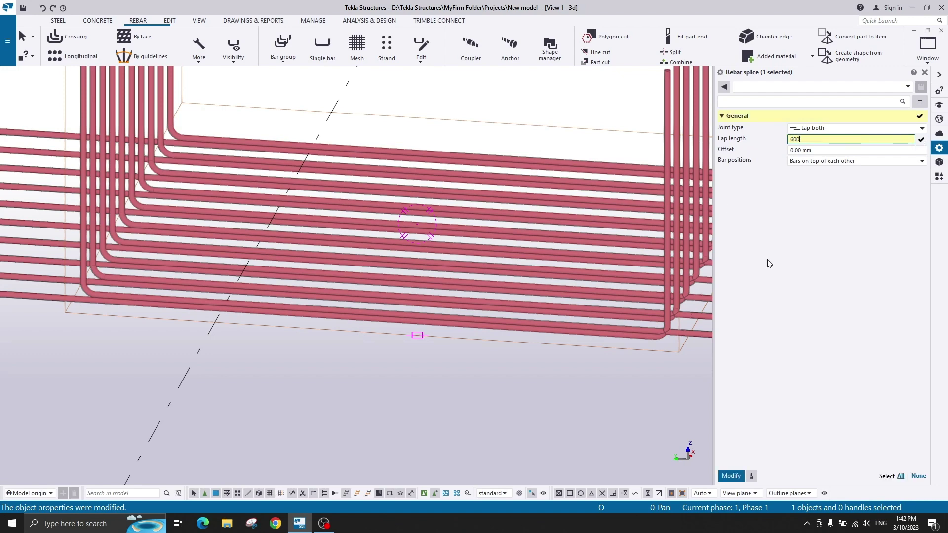
click(724, 476)
scroll(507, 268, down, 2)
ctrl+middle_drag(507, 268, 472, 301)
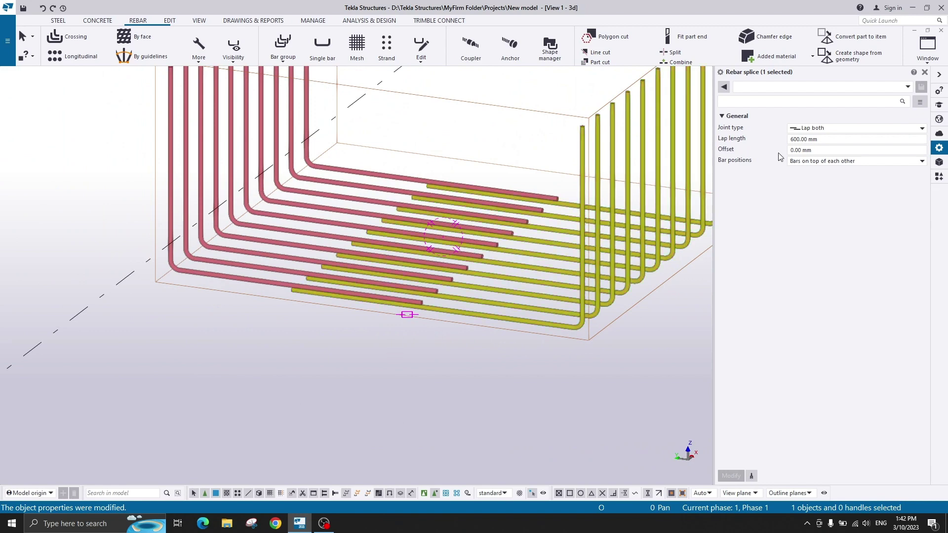
Set the footing splice's joint type to Lap left.
click(822, 129)
click(846, 156)
click(818, 130)
click(832, 157)
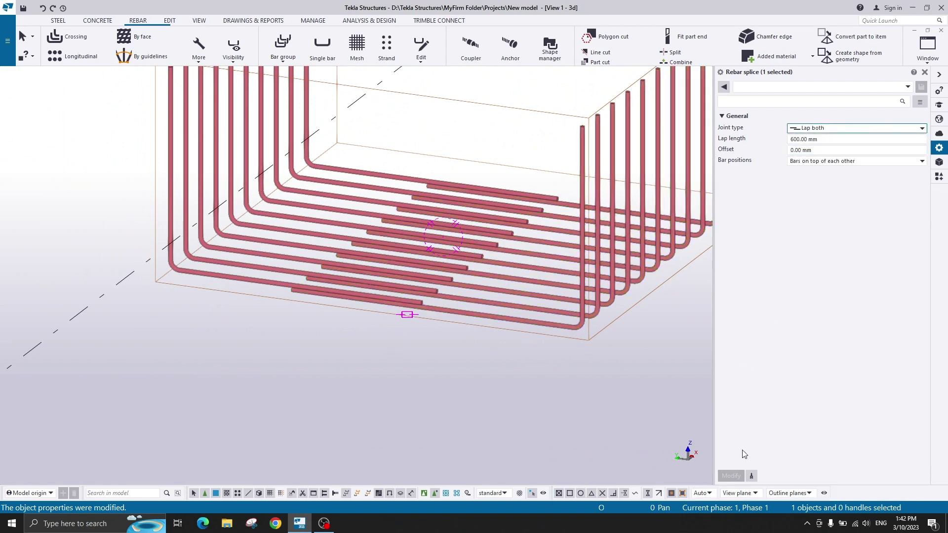
click(811, 129)
click(846, 156)
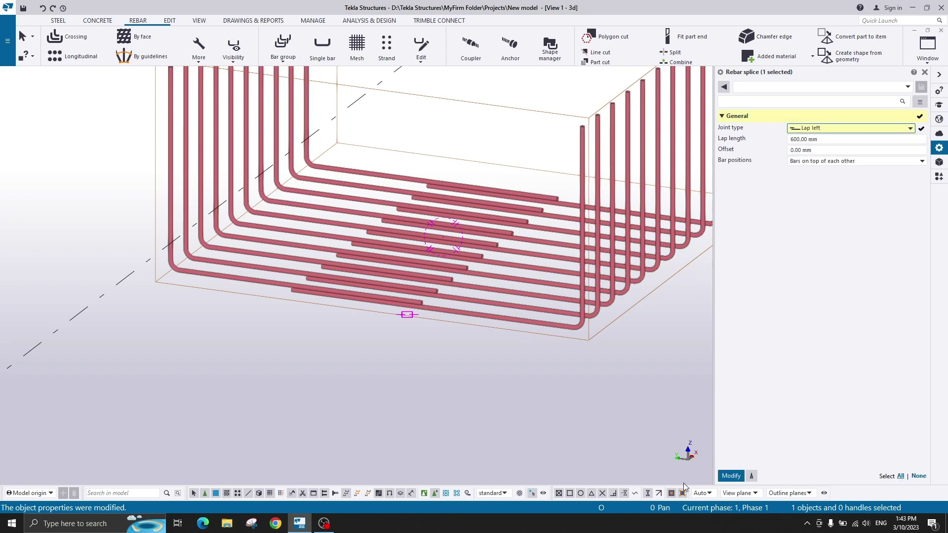
click(731, 475)
Examine how the left and right main bars overlap at the splice in the footing.
click(418, 345)
scroll(419, 345, down, 2)
ctrl+middle_drag(445, 350, 380, 353)
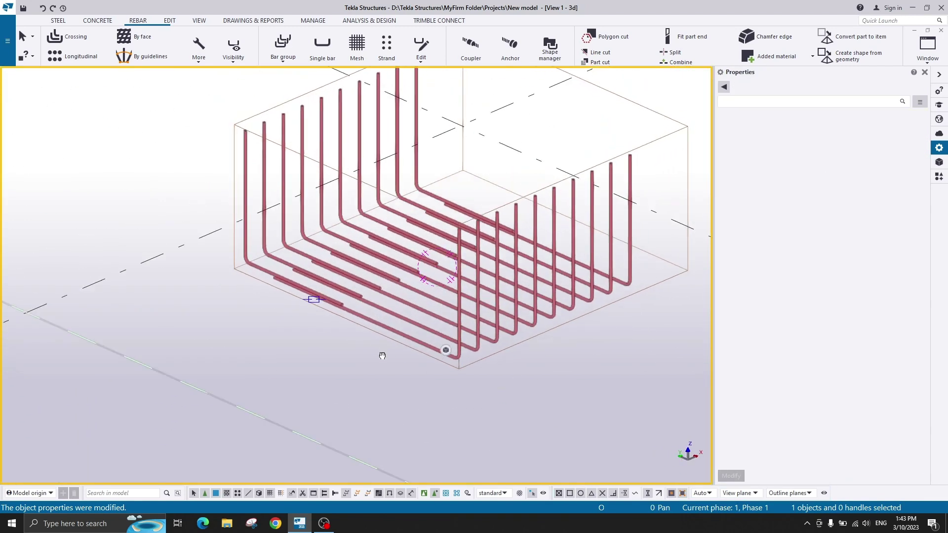
scroll(351, 287, up, 3)
scroll(359, 298, up, 2)
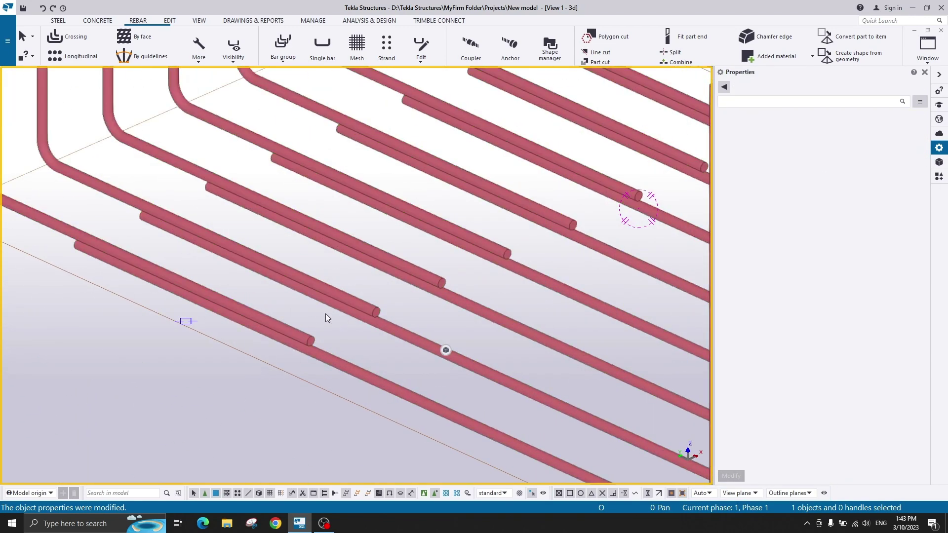
scroll(330, 313, up, 1)
key(v)
click(305, 350)
mouse_move(305, 350)
ctrl+middle_down()
mouse_move(318, 334)
mouse_move(416, 294)
mouse_move(345, 345)
mouse_move(334, 367)
mouse_move(310, 345)
ctrl+middle_up()
click(310, 345)
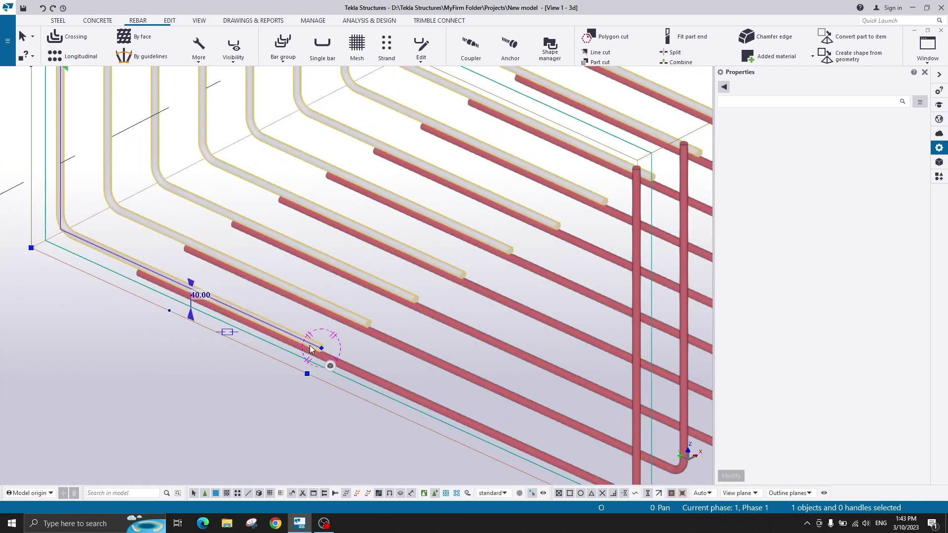
Set the splice's bar positions to Bars parallel to each other.
click(218, 333)
click(228, 332)
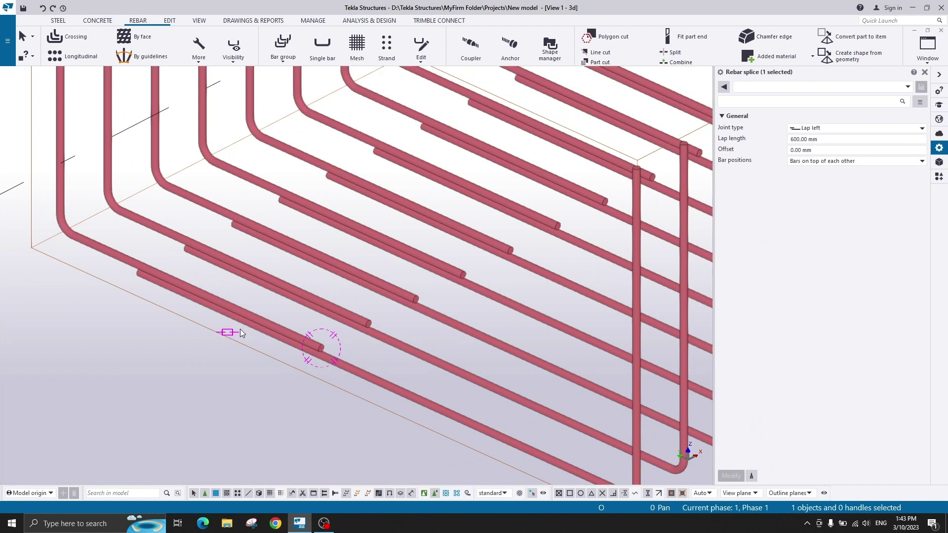
click(790, 161)
click(822, 151)
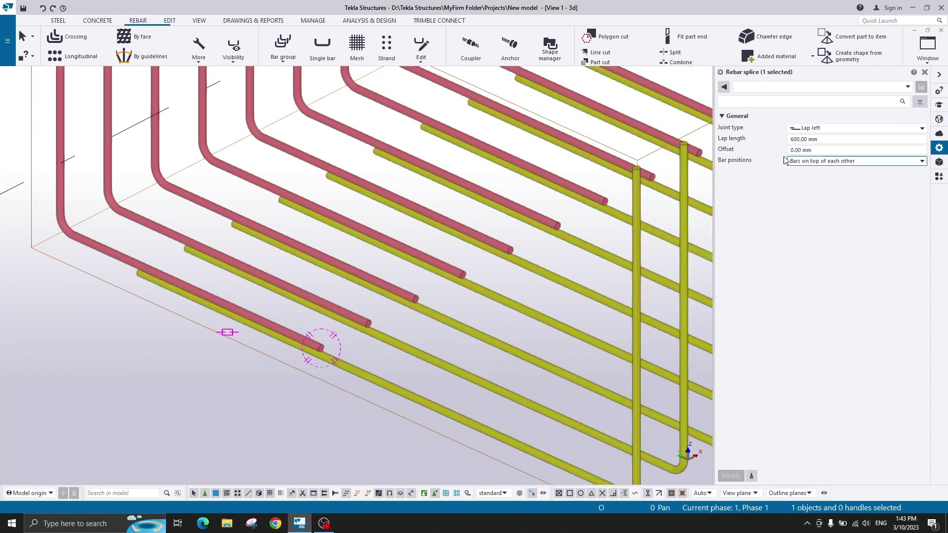
click(827, 167)
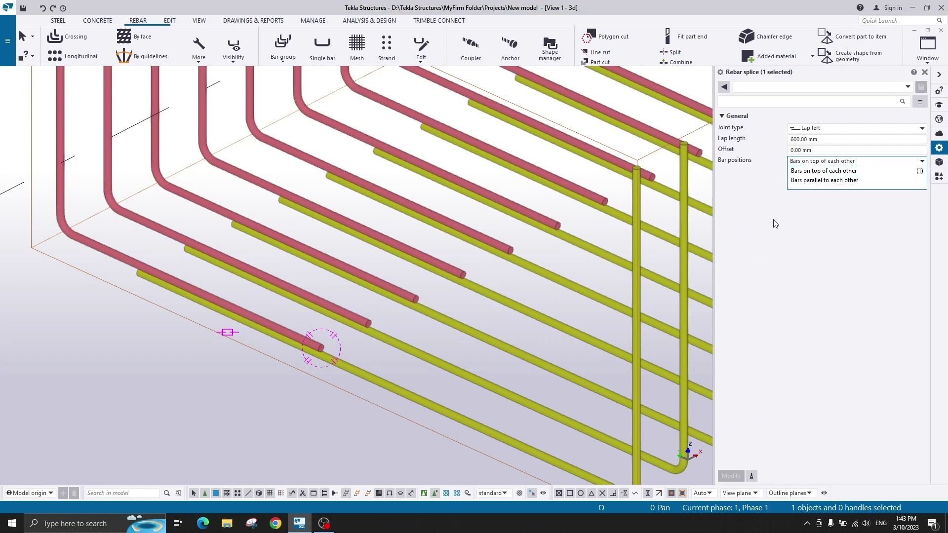
click(837, 180)
click(735, 478)
scroll(372, 350, down, 1)
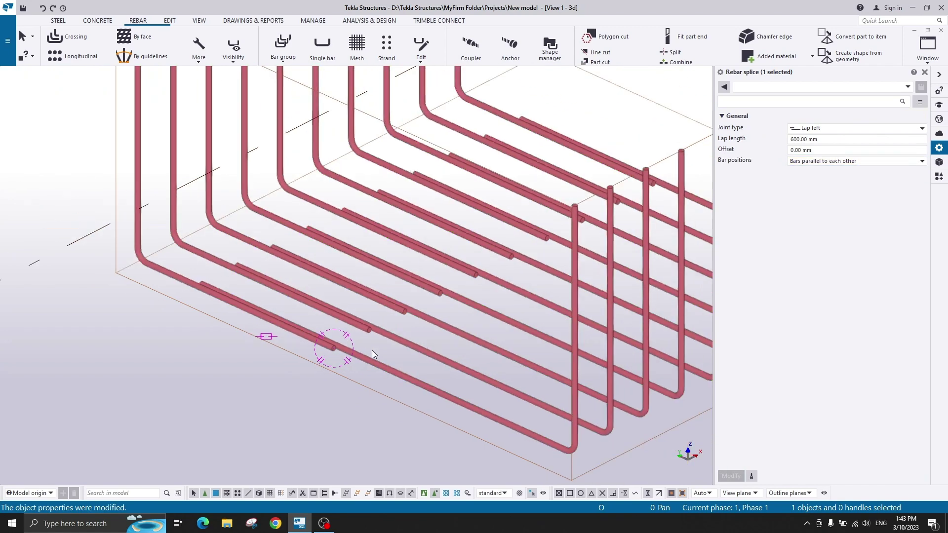
ctrl+middle_drag(371, 350, 303, 345)
scroll(322, 348, up, 5)
scroll(446, 317, down, 8)
scroll(353, 214, up, 2)
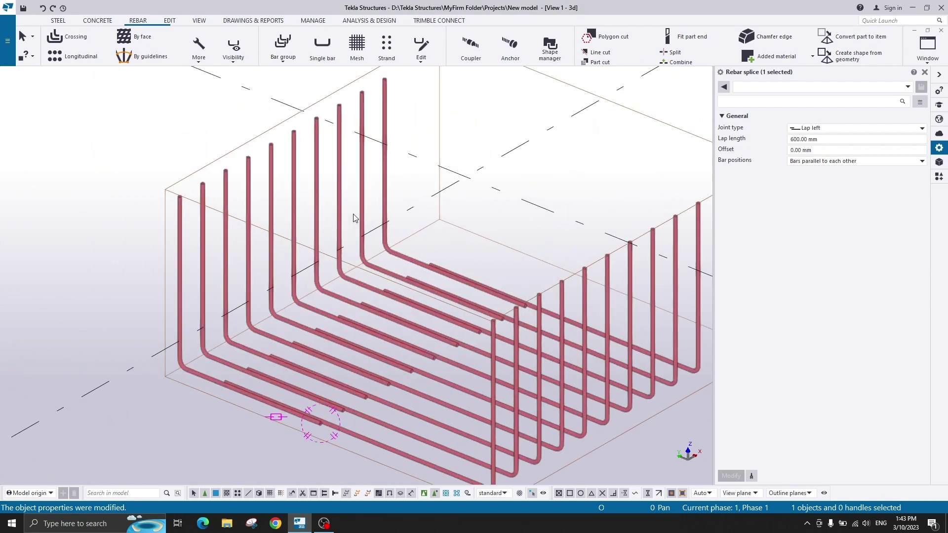
Check the left main bar group's properties and view the spliced reinforcement across the whole footing.
click(367, 160)
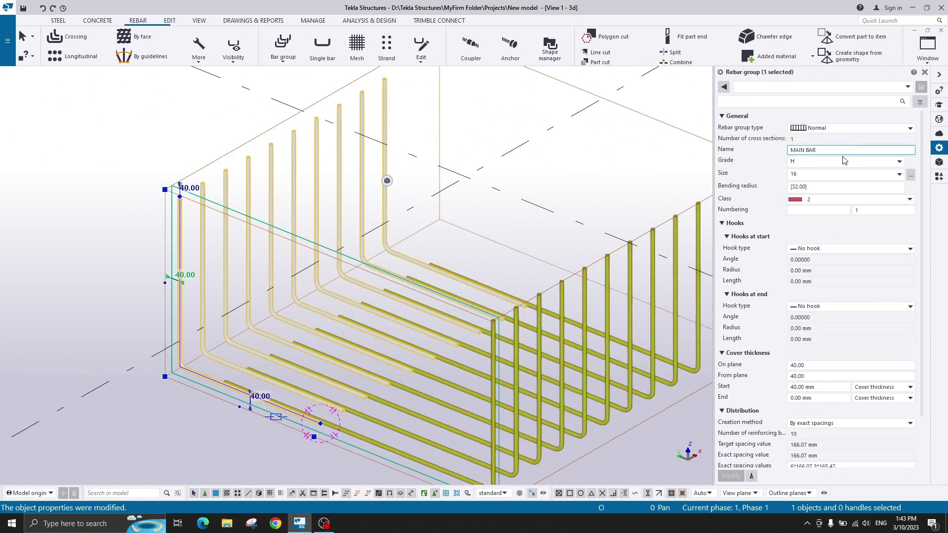
scroll(283, 200, down, 5)
middle_drag(289, 215, 265, 259)
scroll(299, 202, up, 6)
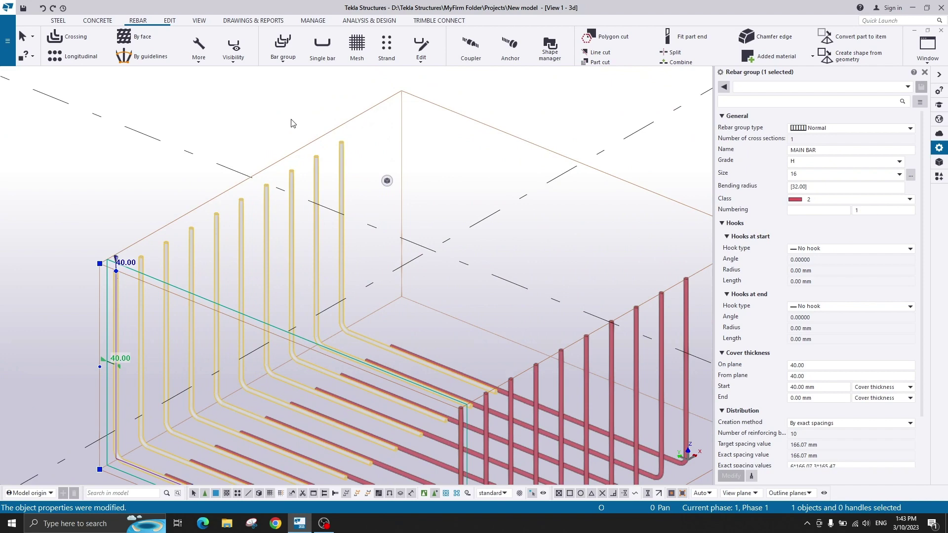
click(271, 107)
scroll(294, 151, down, 3)
ctrl+middle_drag(360, 198, 350, 182)
scroll(346, 177, up, 2)
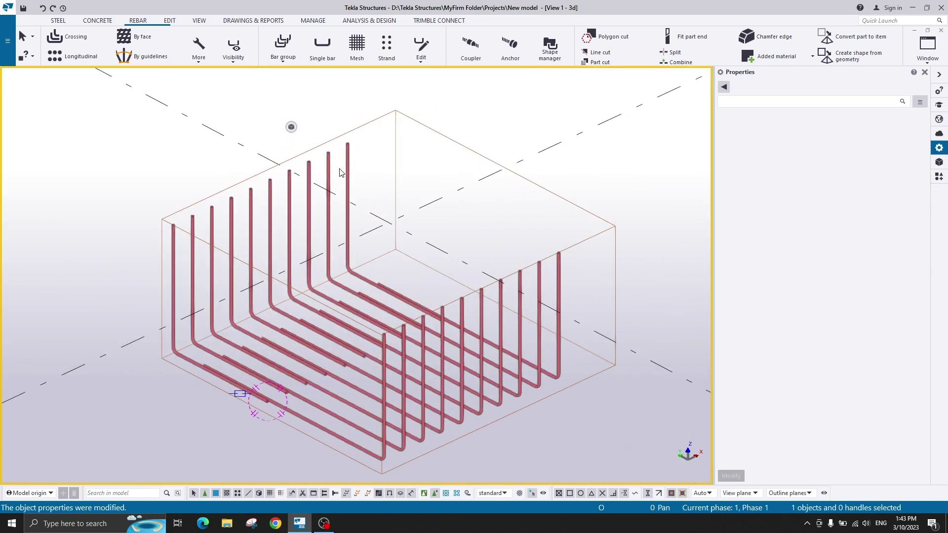